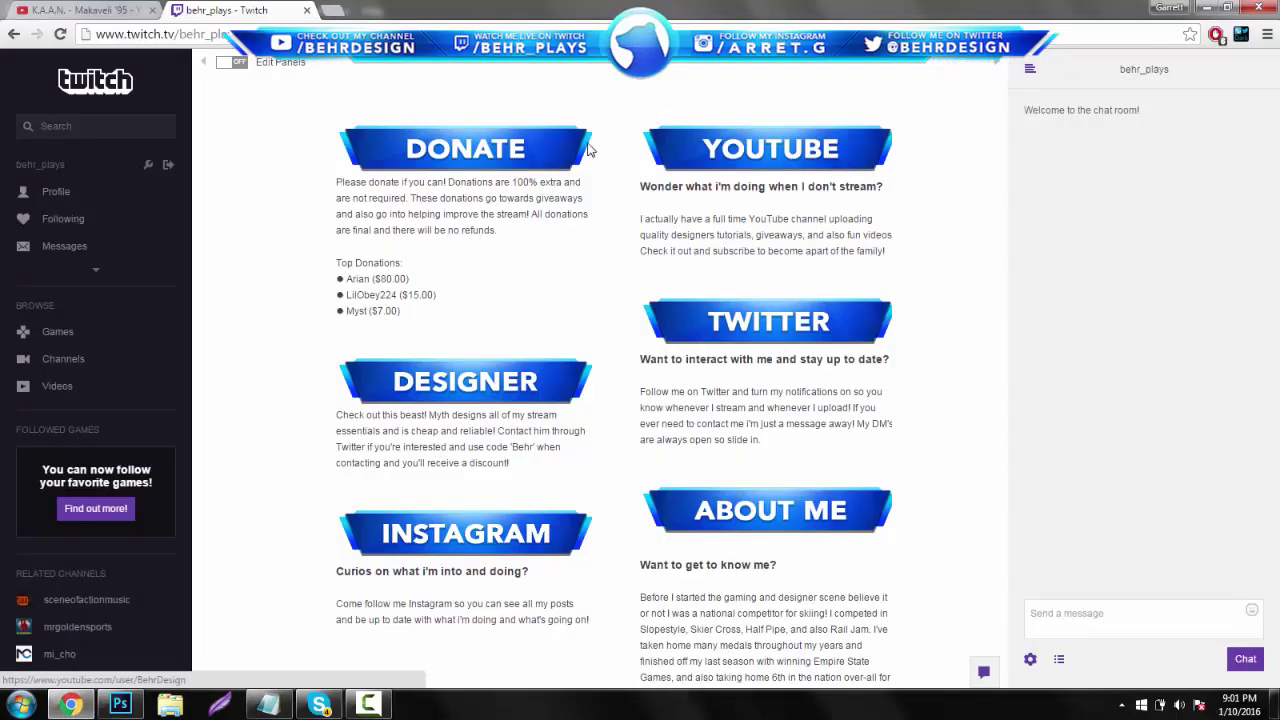
Open the channel's linked YouTube page in a new tab from its Twitch info panel
click(727, 155)
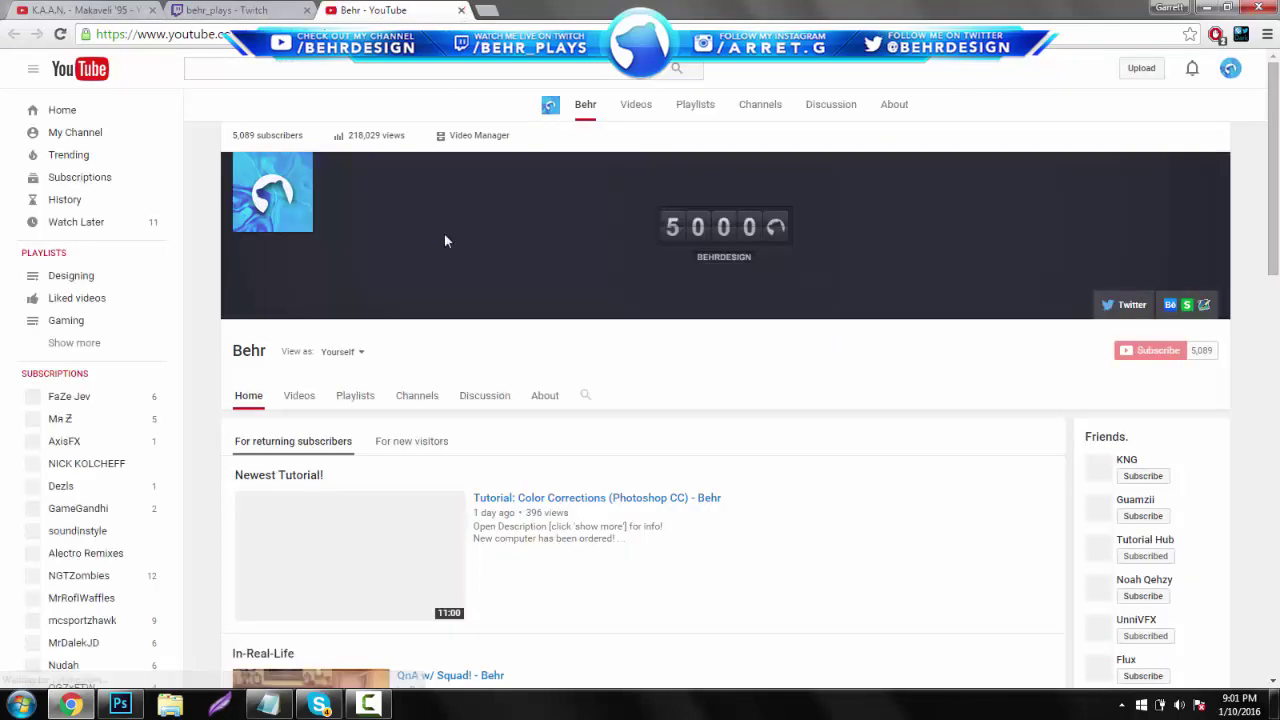
Go to the Behance site by entering 'beh' in the address bar
click(392, 28)
text(behance.net/garrettmalone)
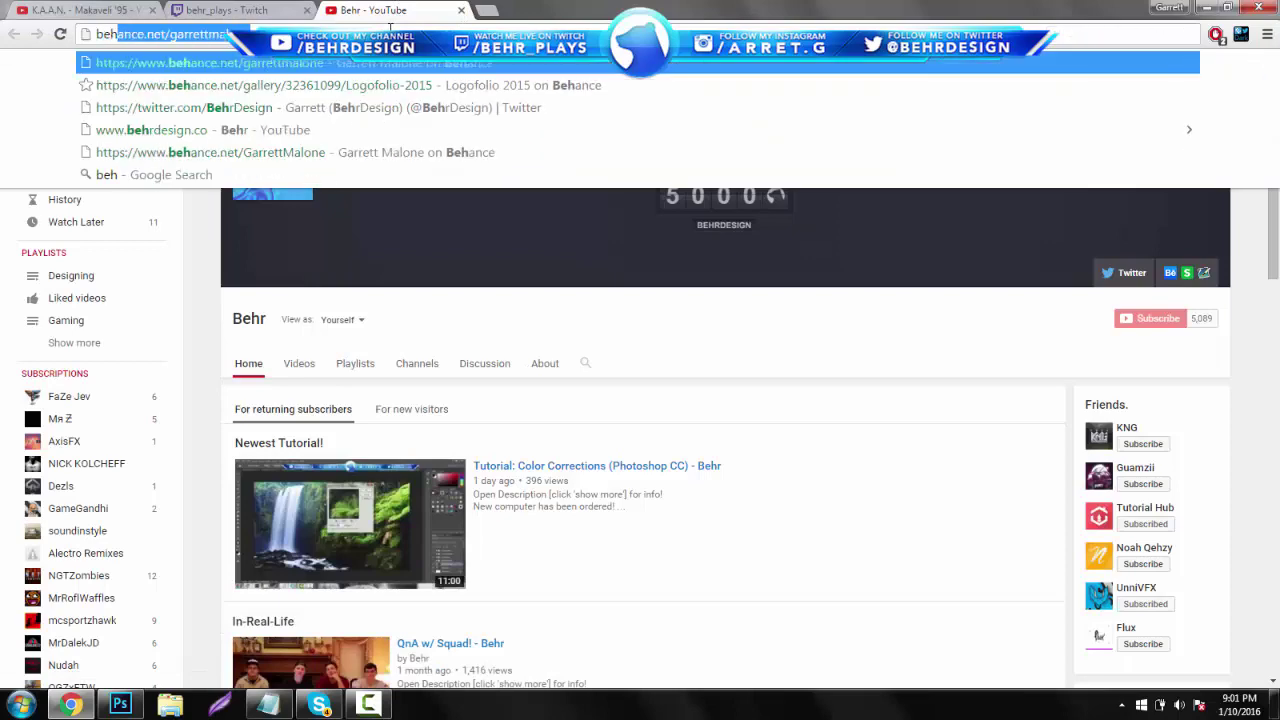
key(Return)
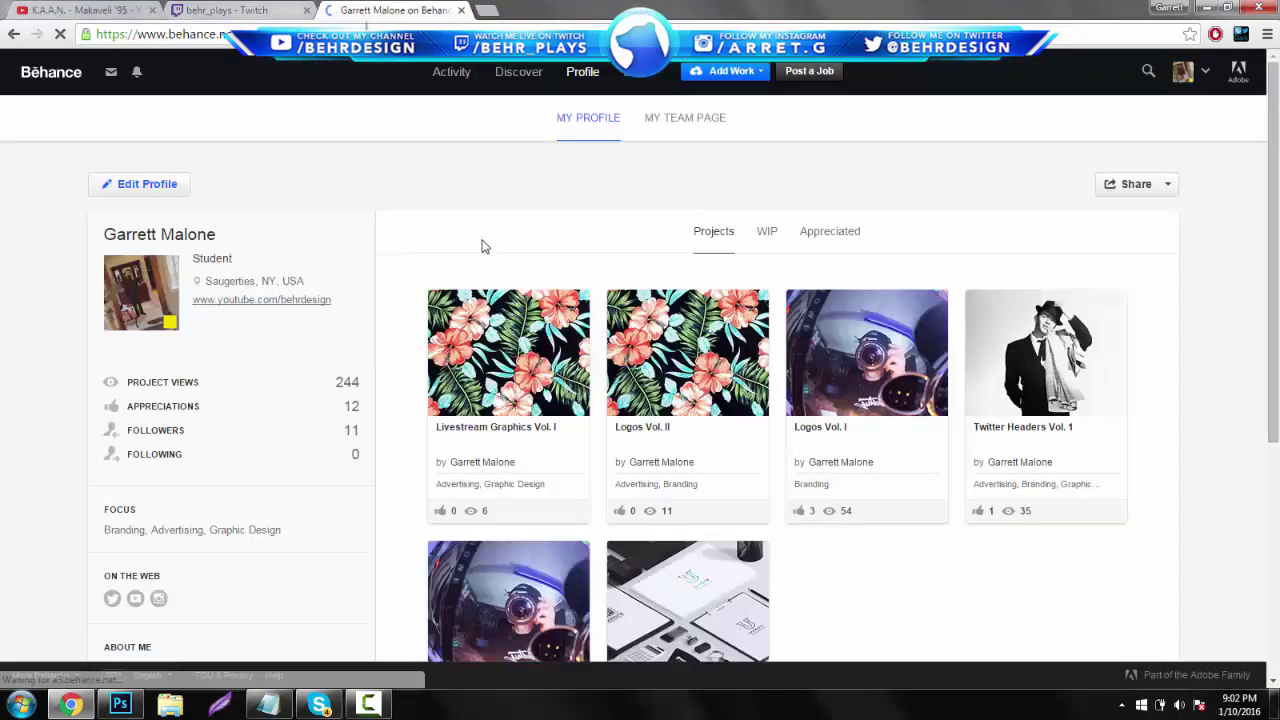
Browse the Livestream Graphics Vol. I project, then close it to return to the profile
click(499, 395)
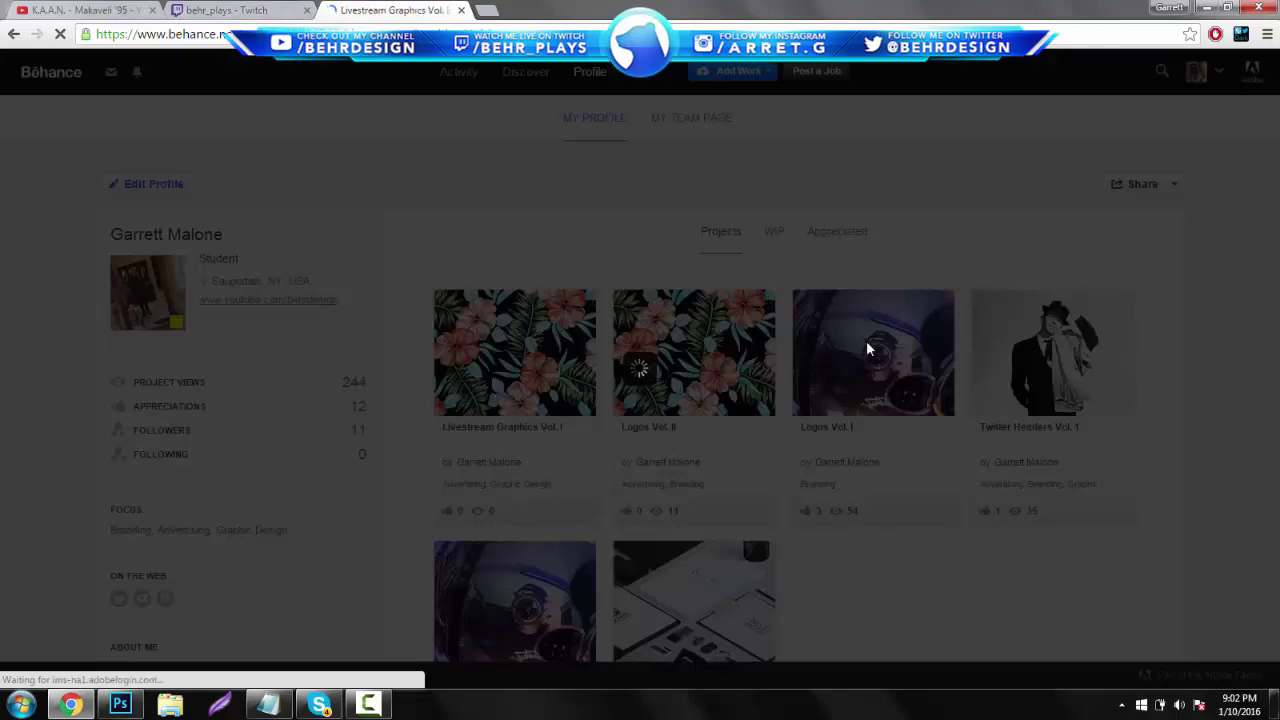
scroll(1277, 176, down, 1)
scroll(1277, 176, down, 2)
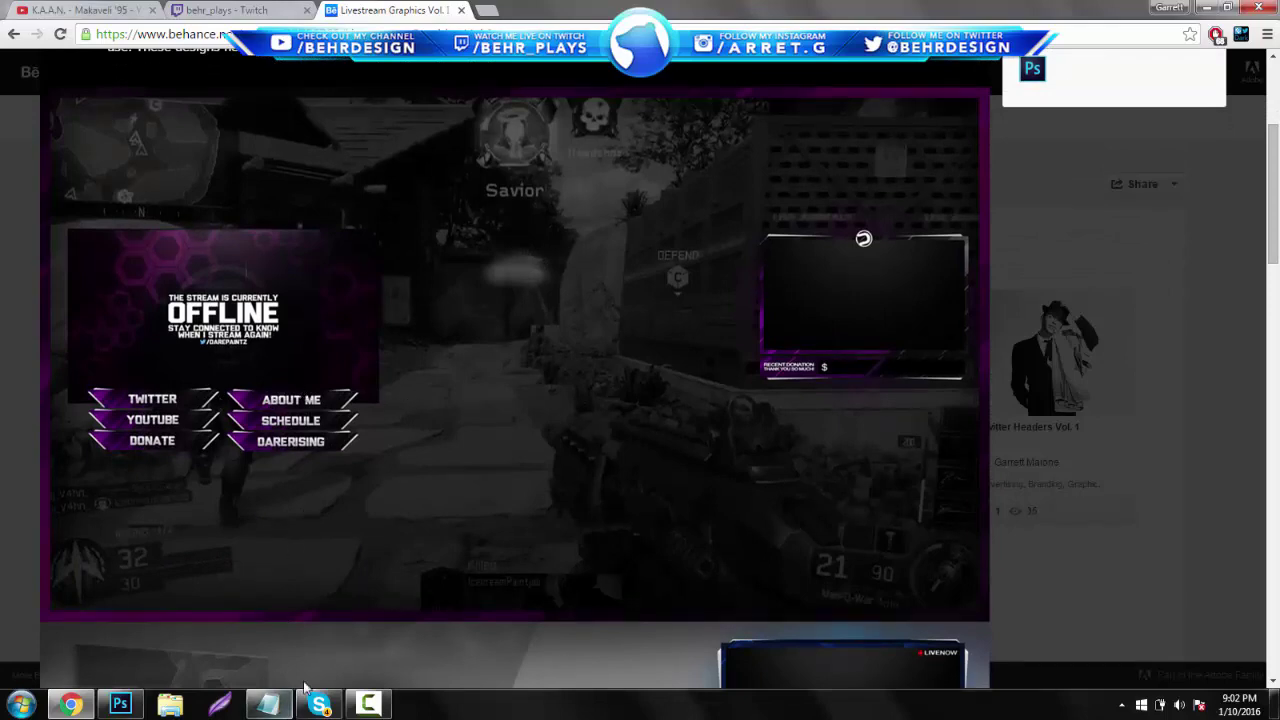
mouse_move(1277, 232)
mouse_down()
mouse_move(1277, 190)
mouse_move(1277, 225)
mouse_up()
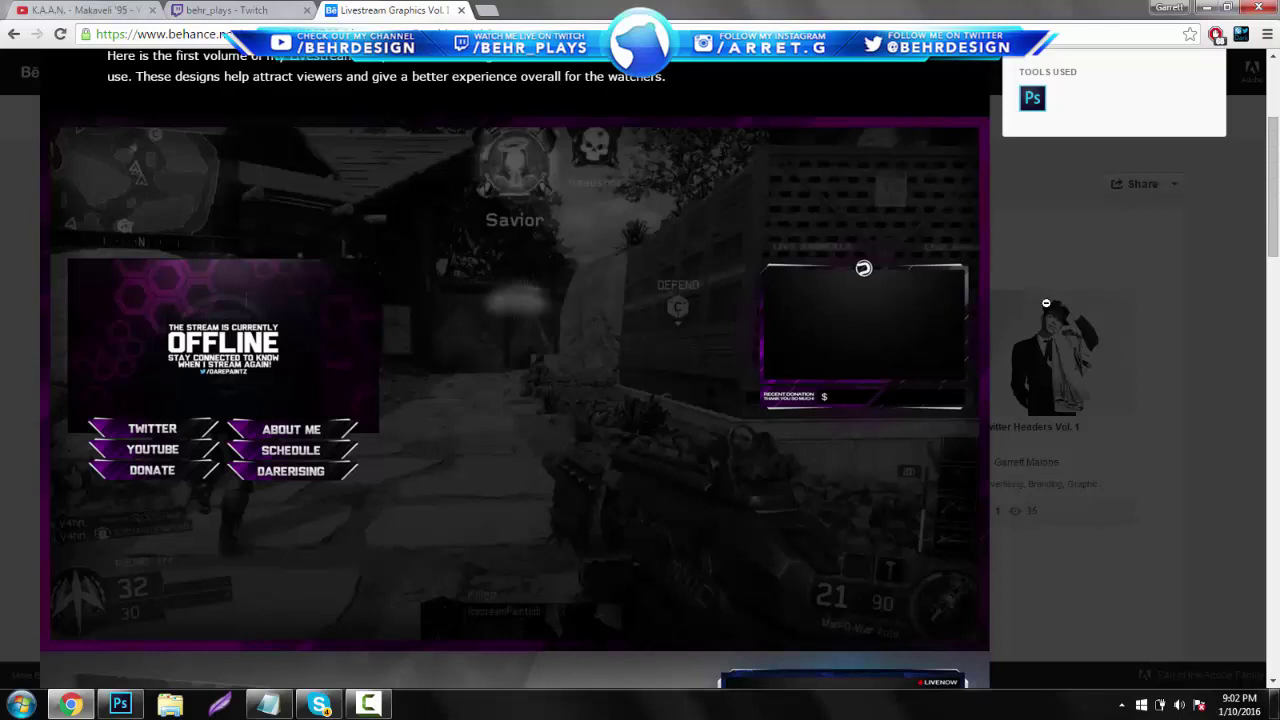
mouse_move(1278, 190)
mouse_down()
mouse_move(1278, 207)
mouse_move(1278, 196)
mouse_up()
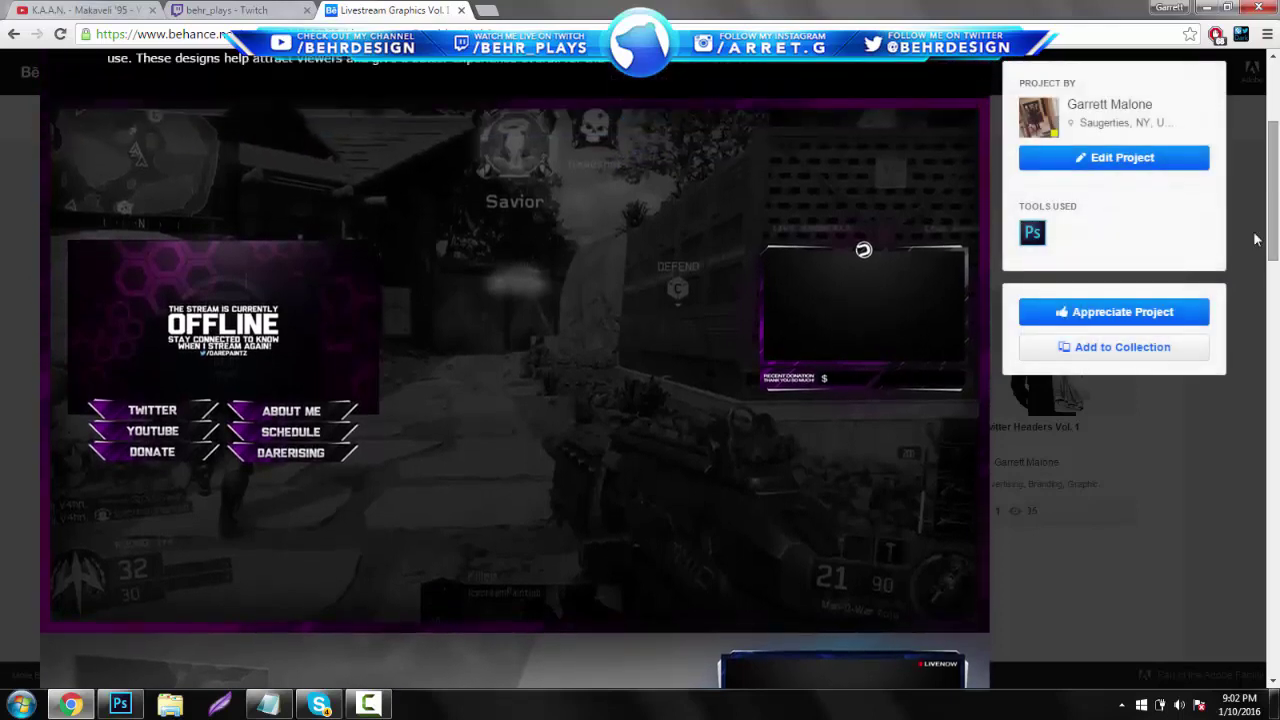
click(1165, 452)
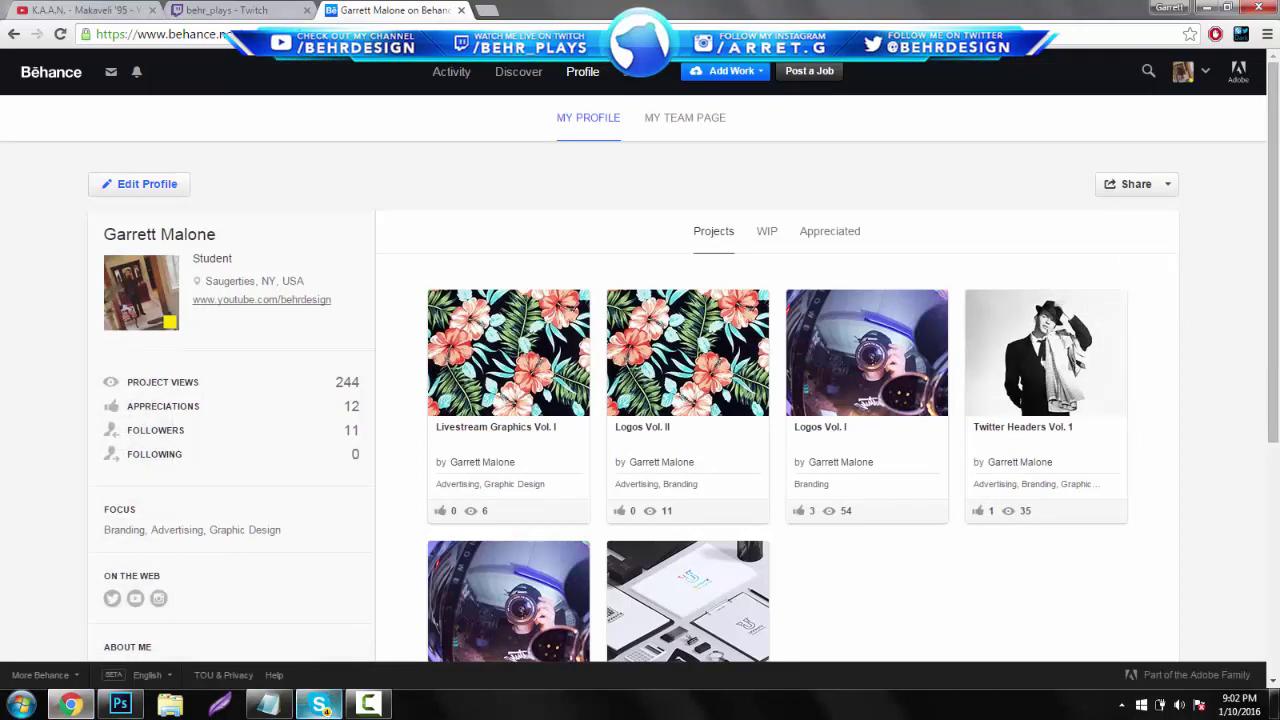
In Photoshop, delete all the old YOUTUBE panel layers, leaving only Layer 0
click(120, 706)
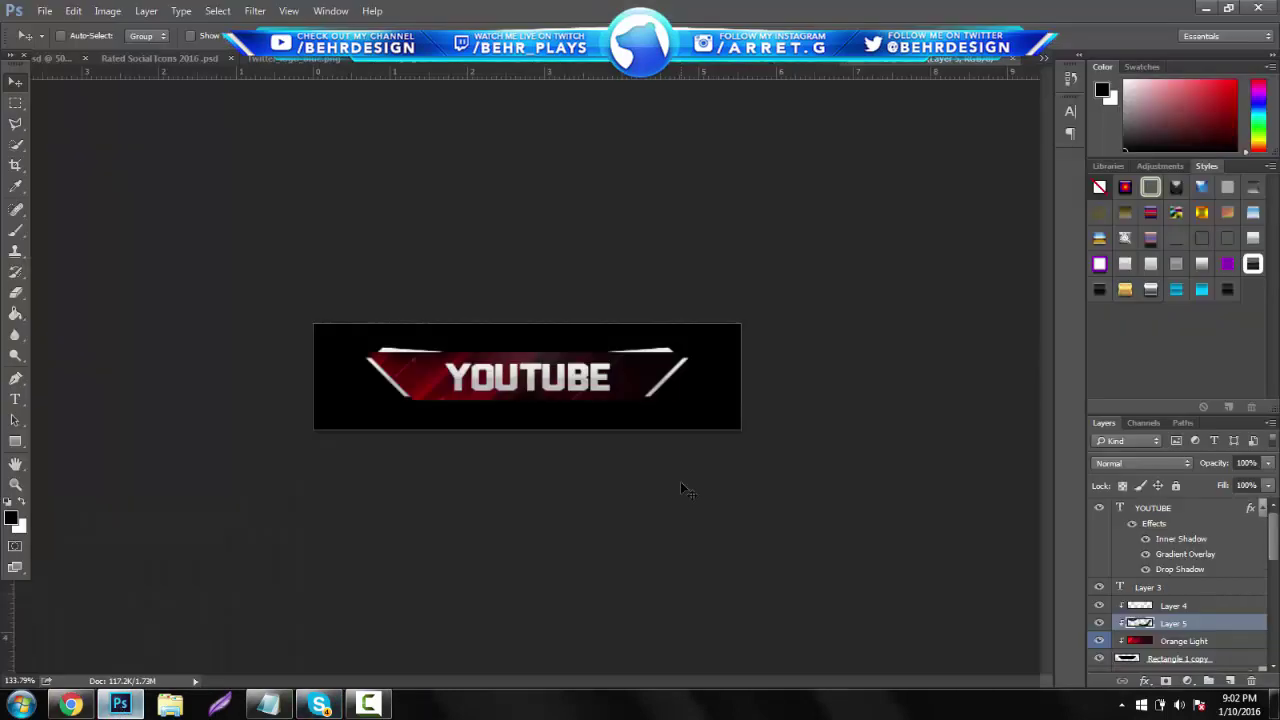
scroll(1200, 600, down, 6)
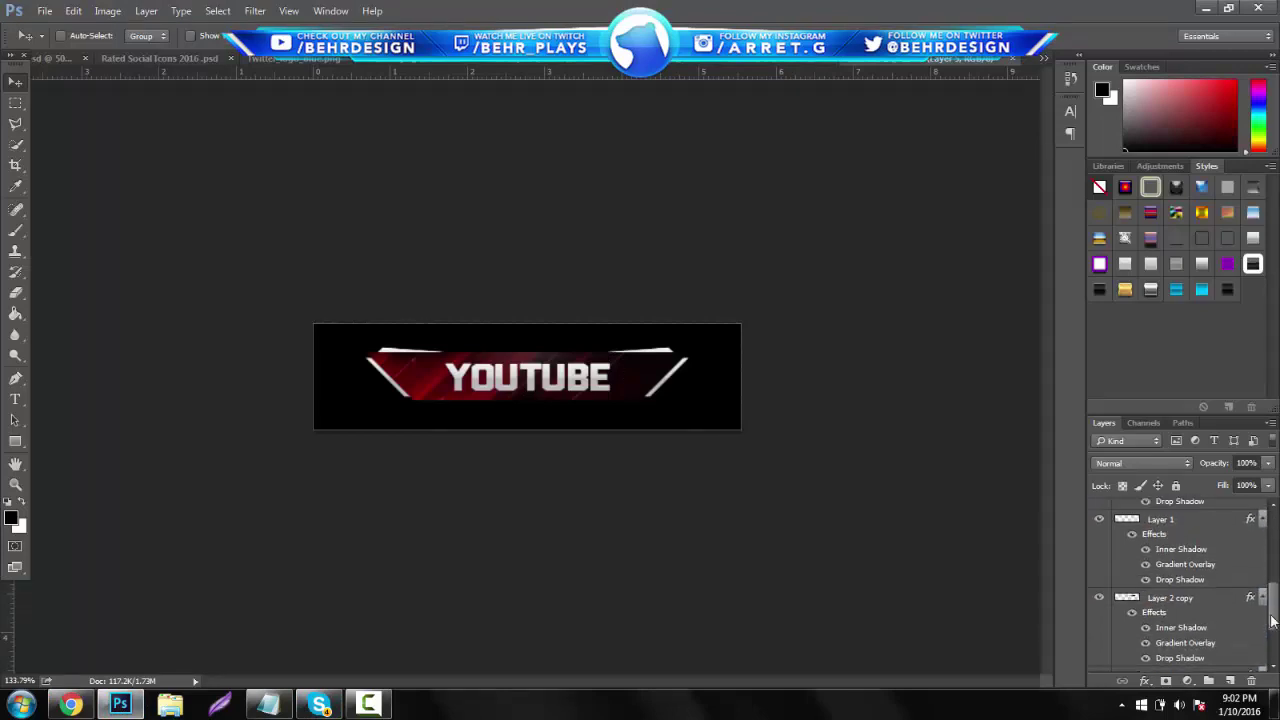
click(1226, 598)
scroll(1170, 540, up, 6)
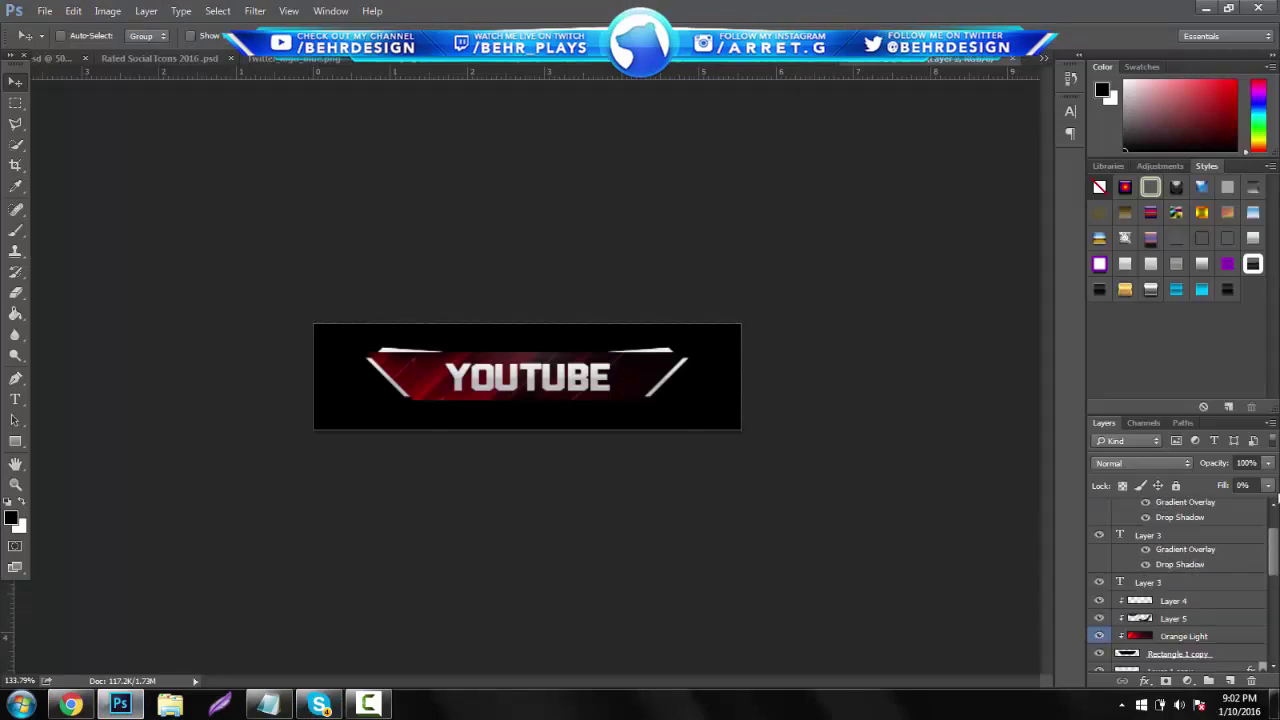
shift+click(1163, 525)
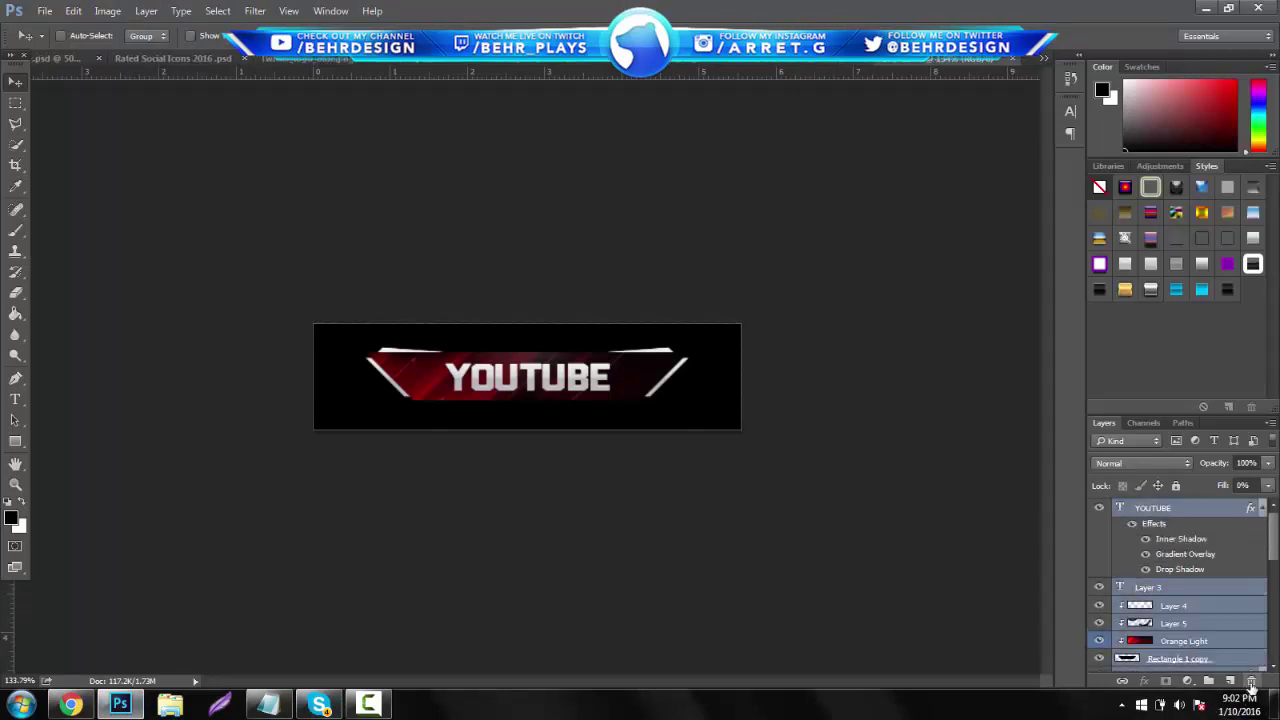
click(1251, 680)
Fill Layer 0 with white and zoom in on the blank canvas
key(ctrl+i)
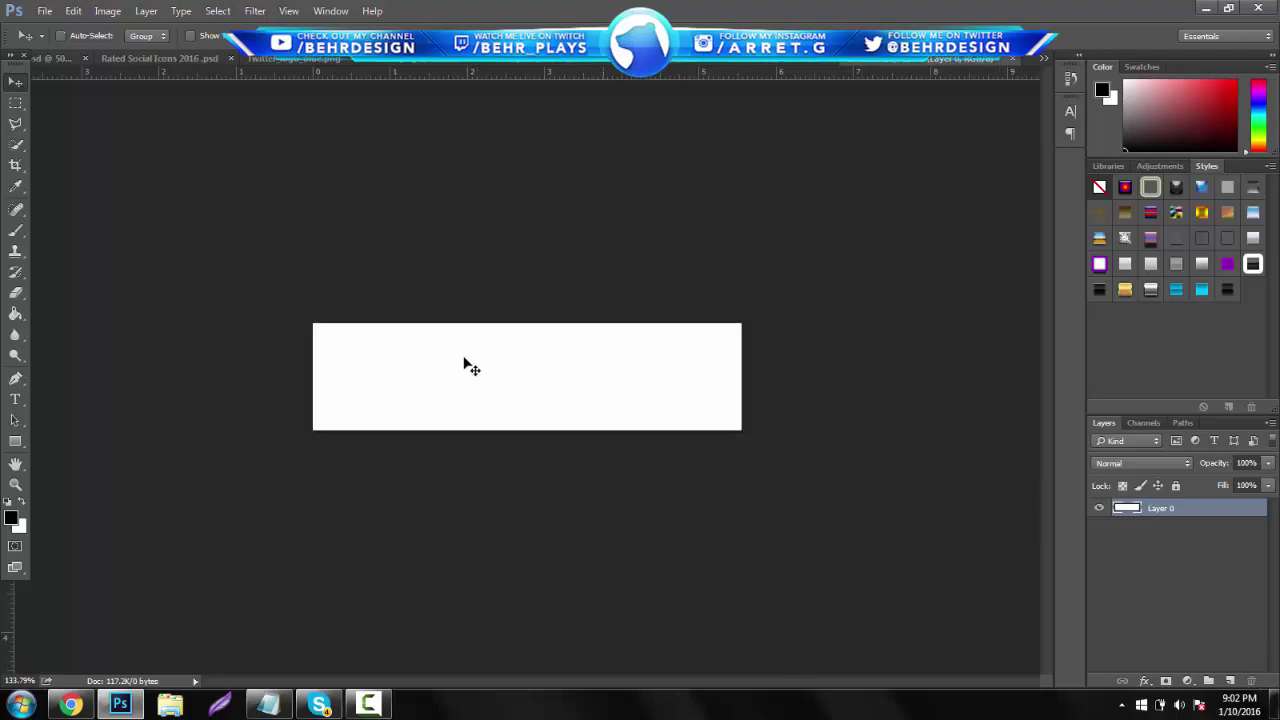
click(15, 463)
click(15, 484)
drag(532, 399, 593, 378)
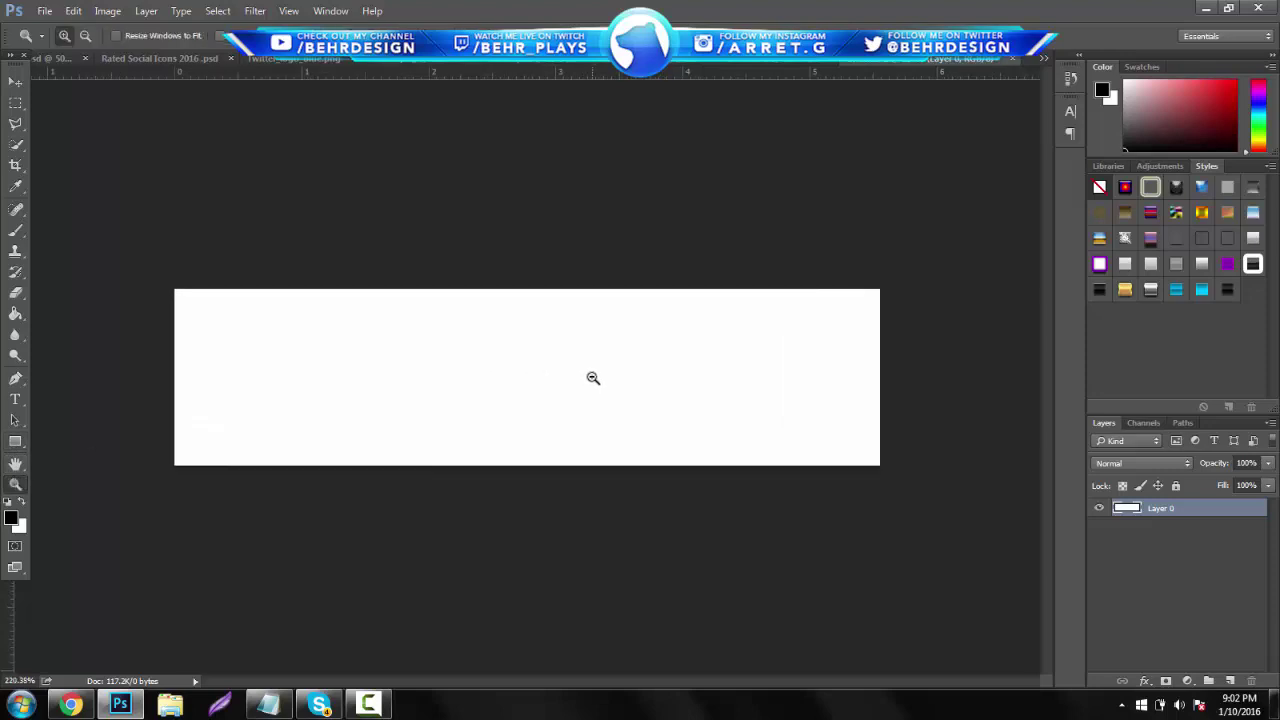
click(16, 442)
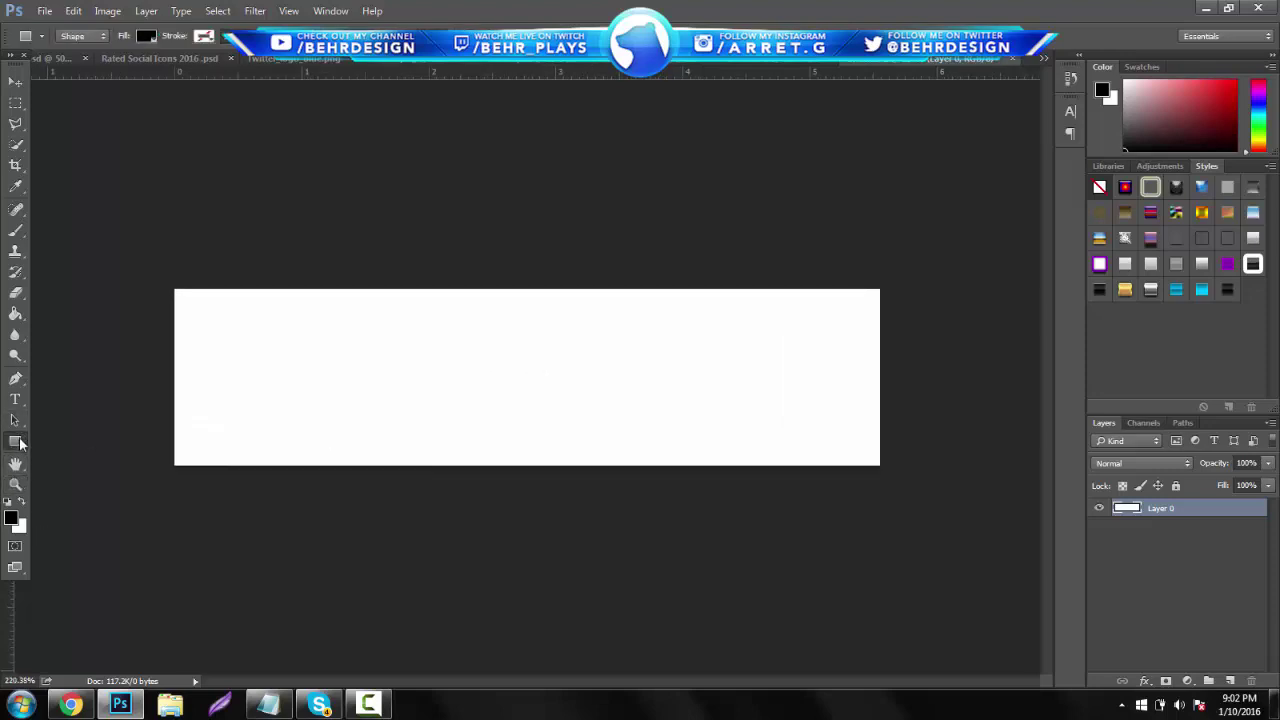
Draw a black 250 × 53 px rectangle on the canvas's left side and nudge it down
drag(223, 307, 662, 398)
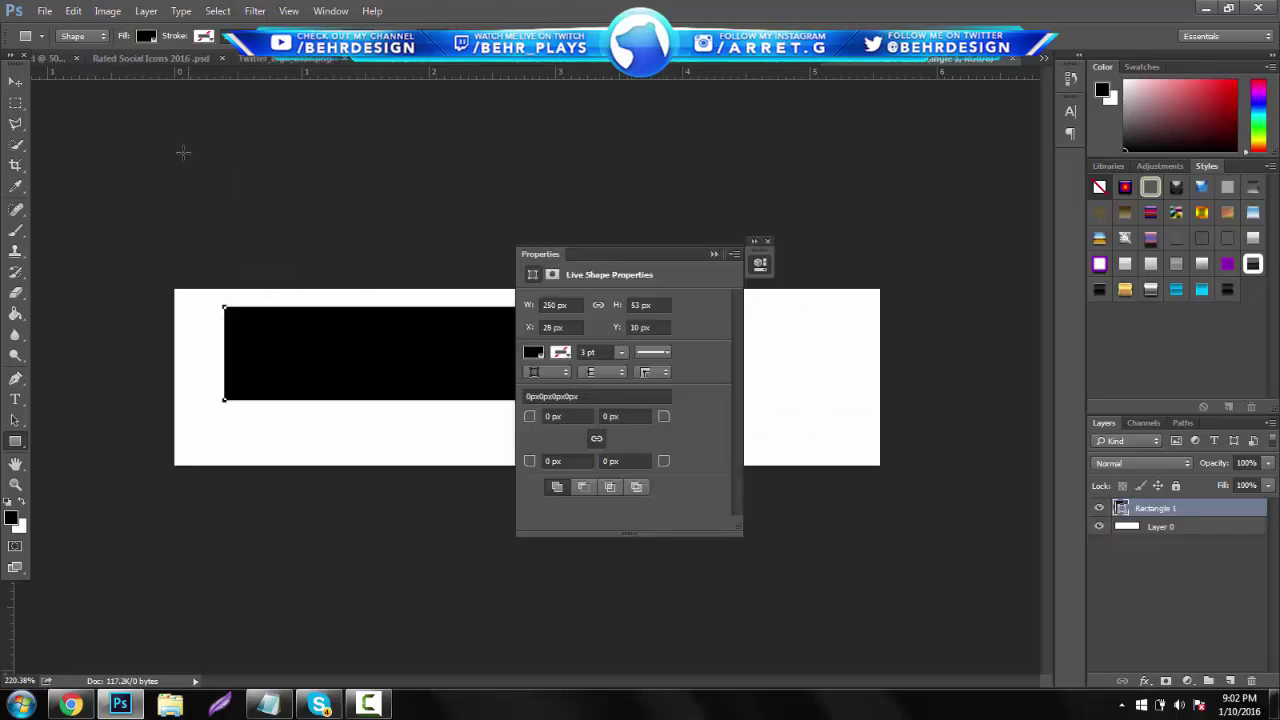
drag(670, 246, 663, 243)
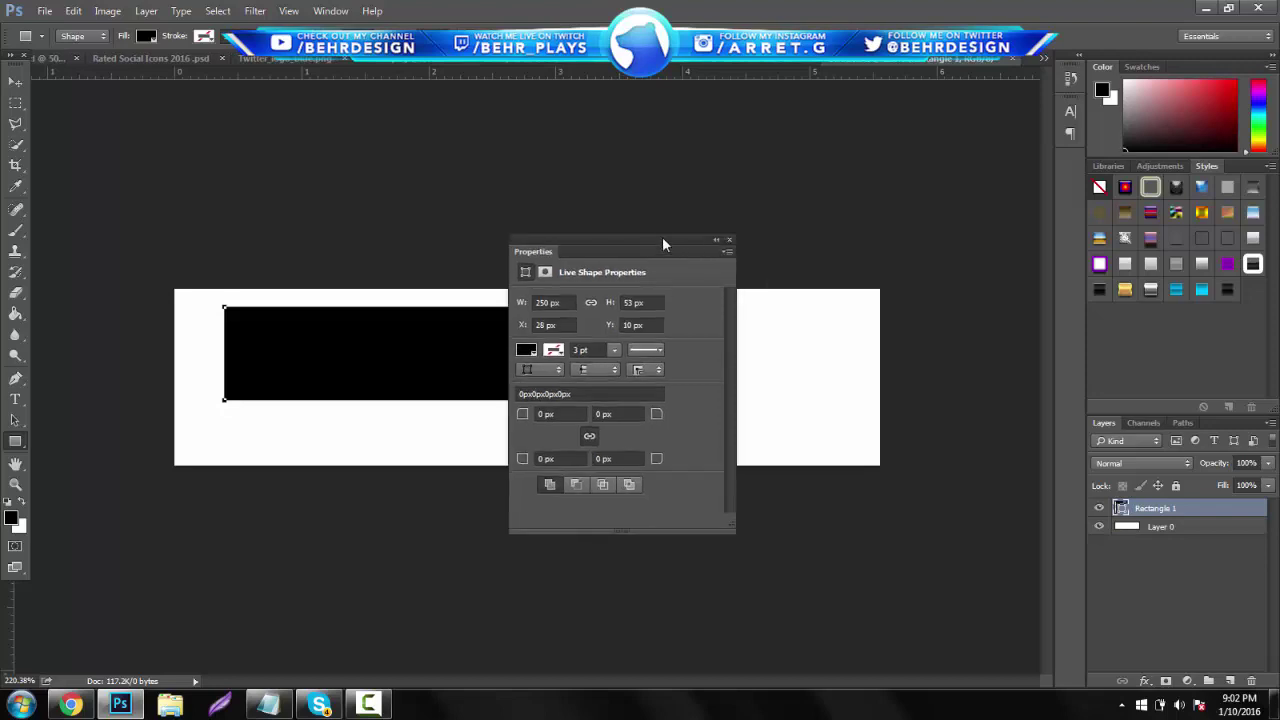
click(730, 242)
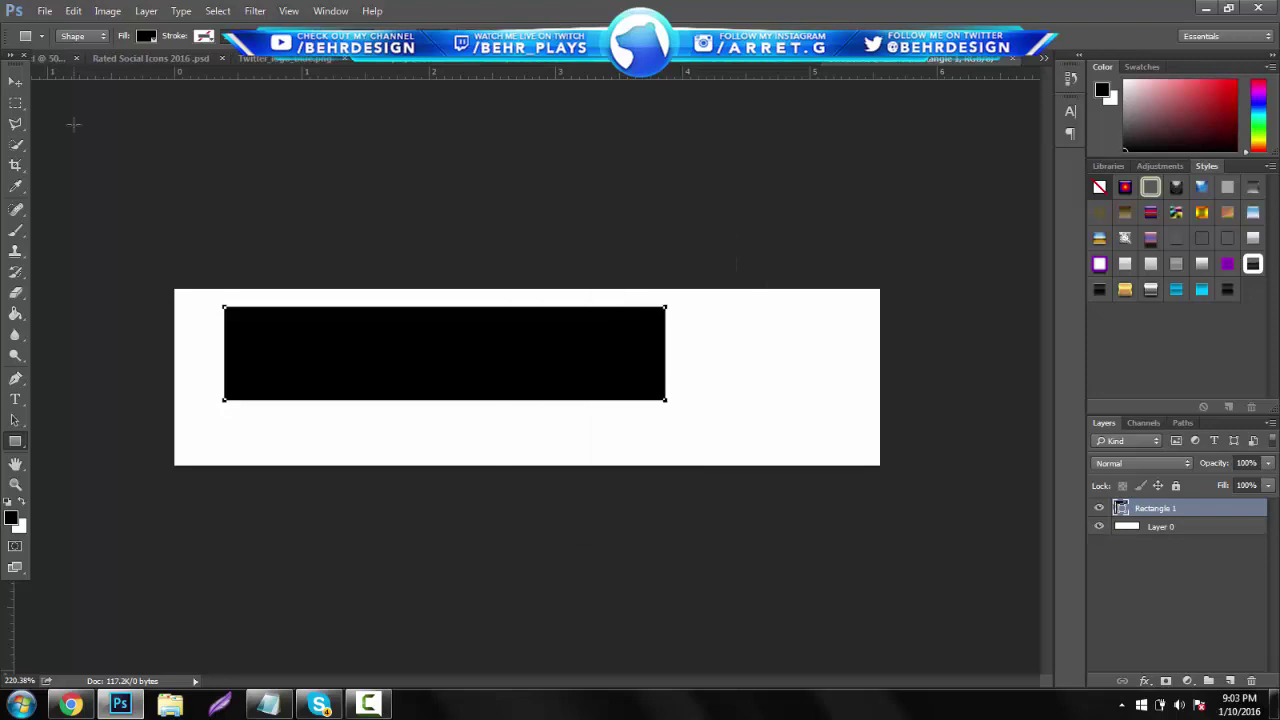
click(15, 81)
drag(300, 237, 295, 262)
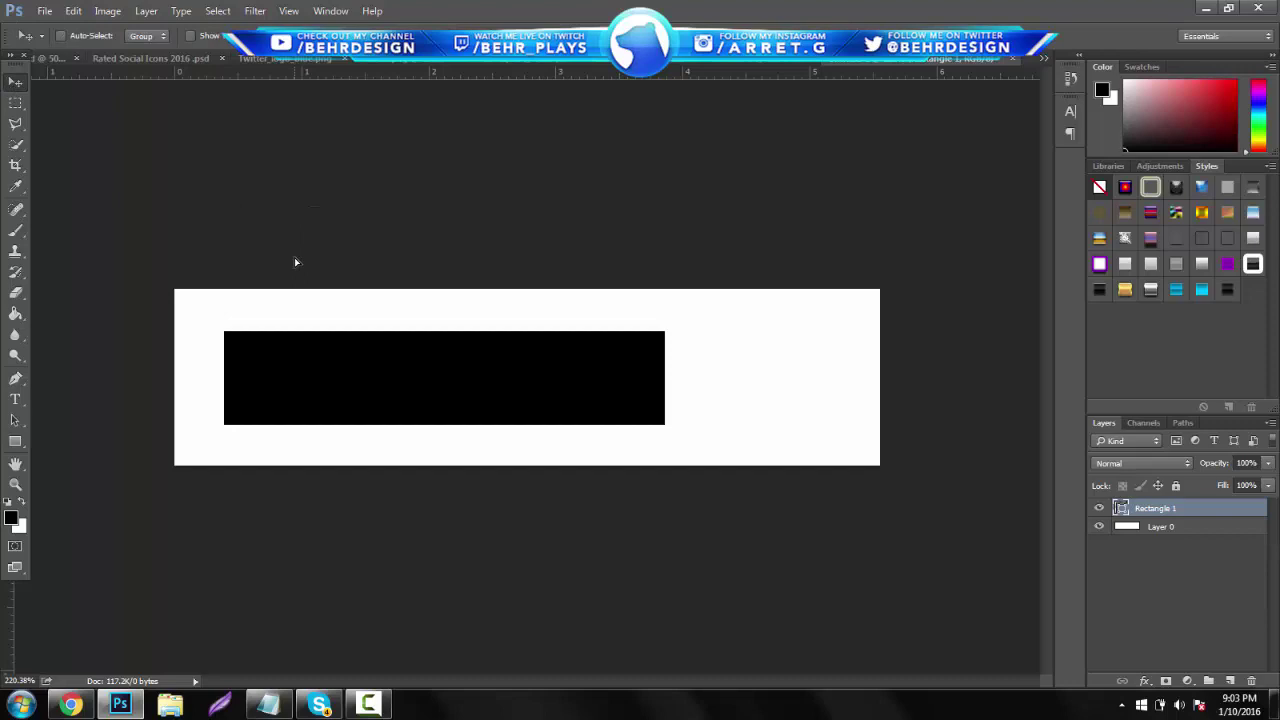
Rasterize the Rectangle 1 layer
right_click(1160, 508)
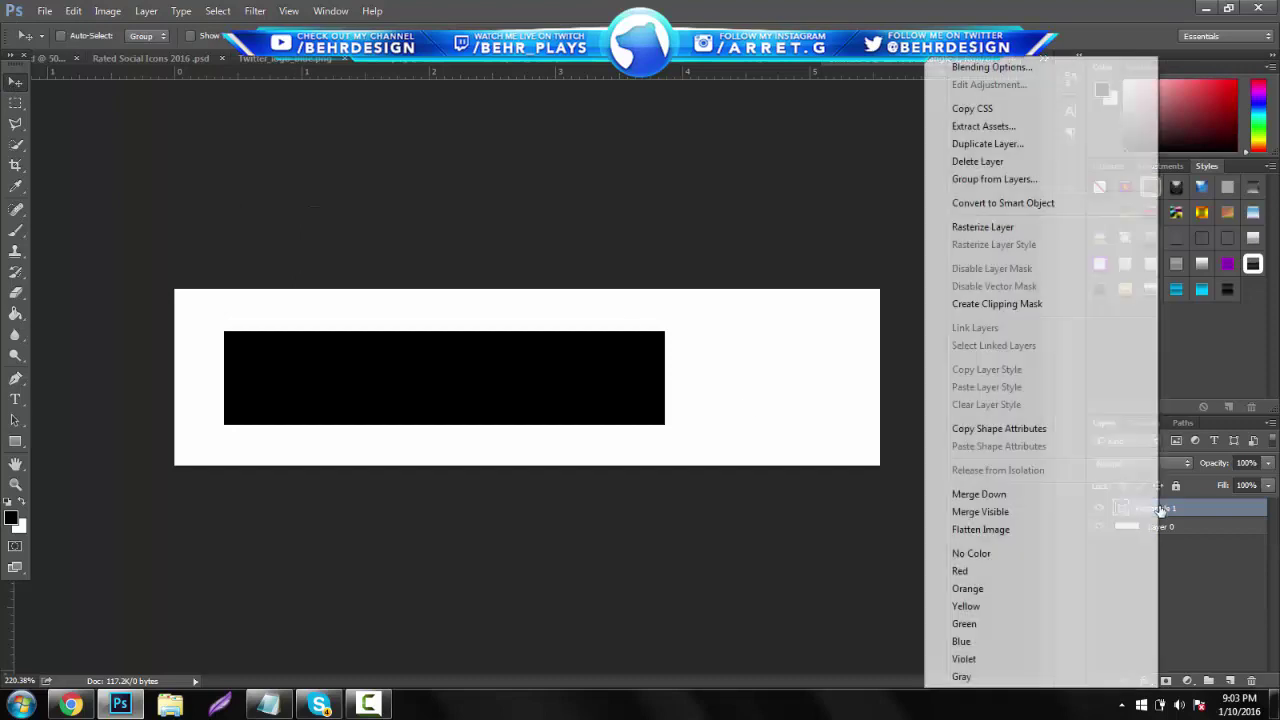
click(1045, 226)
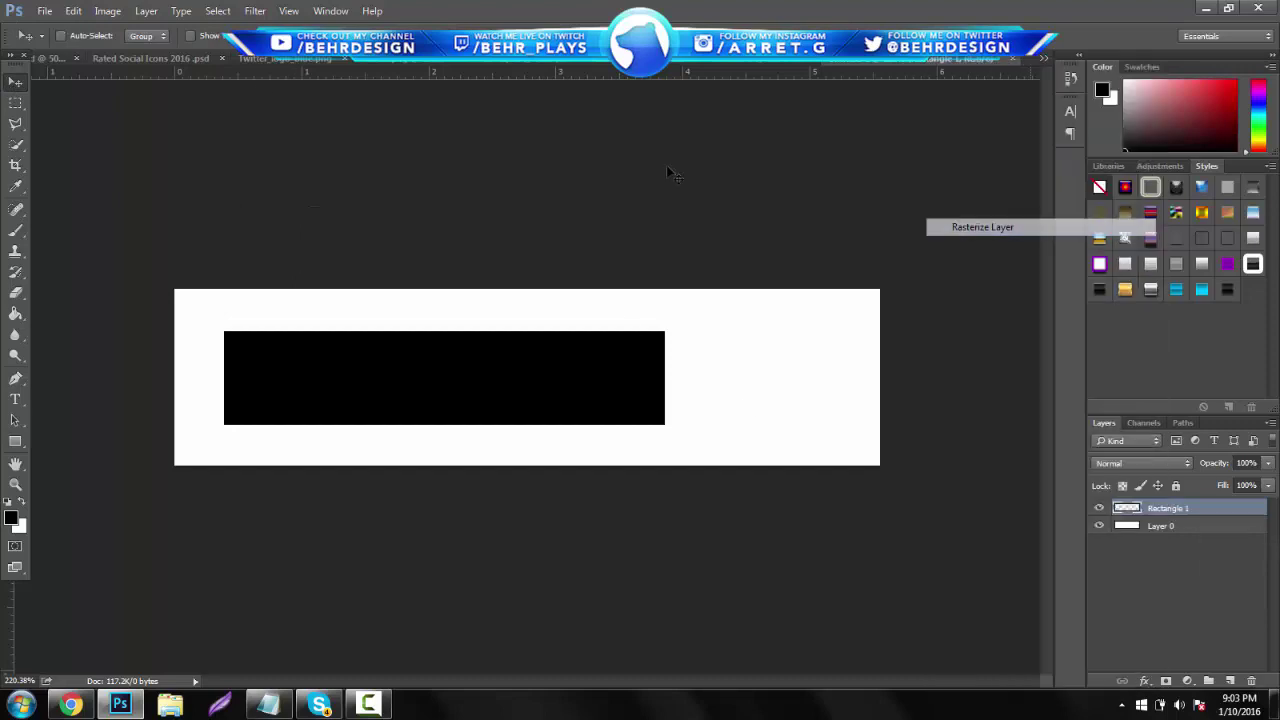
click(15, 123)
Cut the rectangle's left corner off diagonally with a polygonal selection
click(341, 448)
click(165, 277)
click(149, 490)
double_click(278, 578)
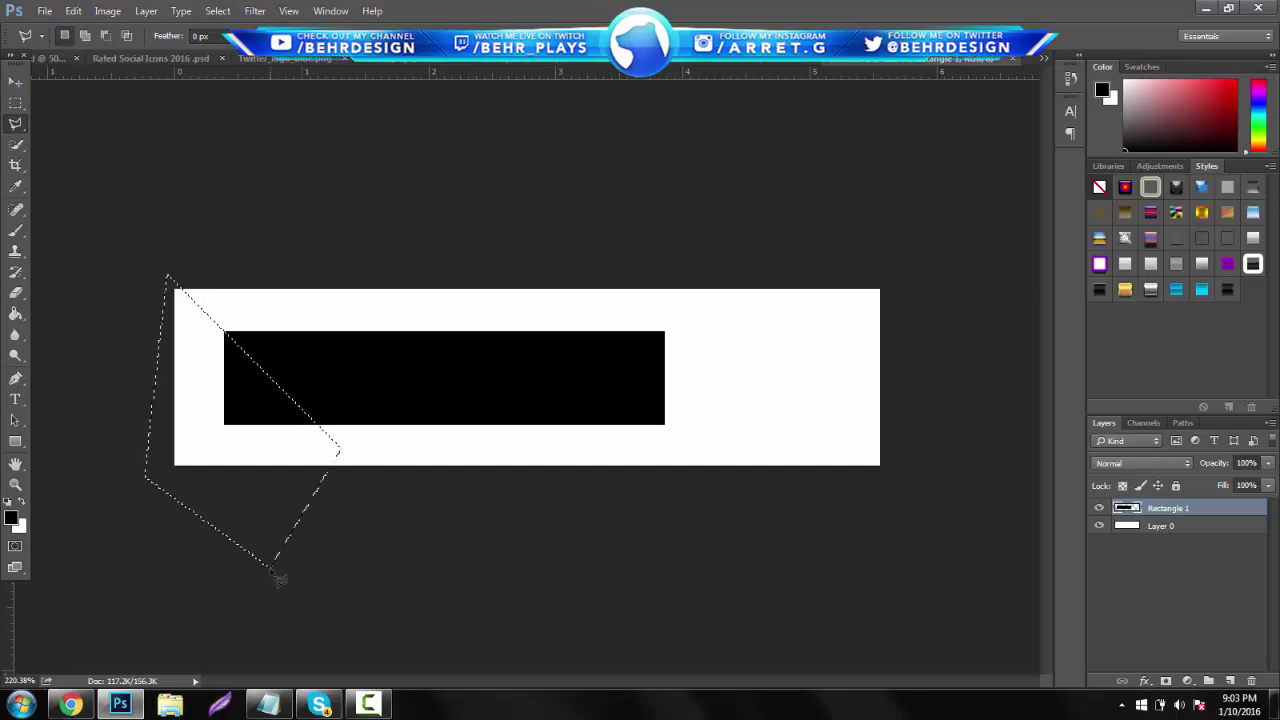
key(Delete)
key(ctrl+d)
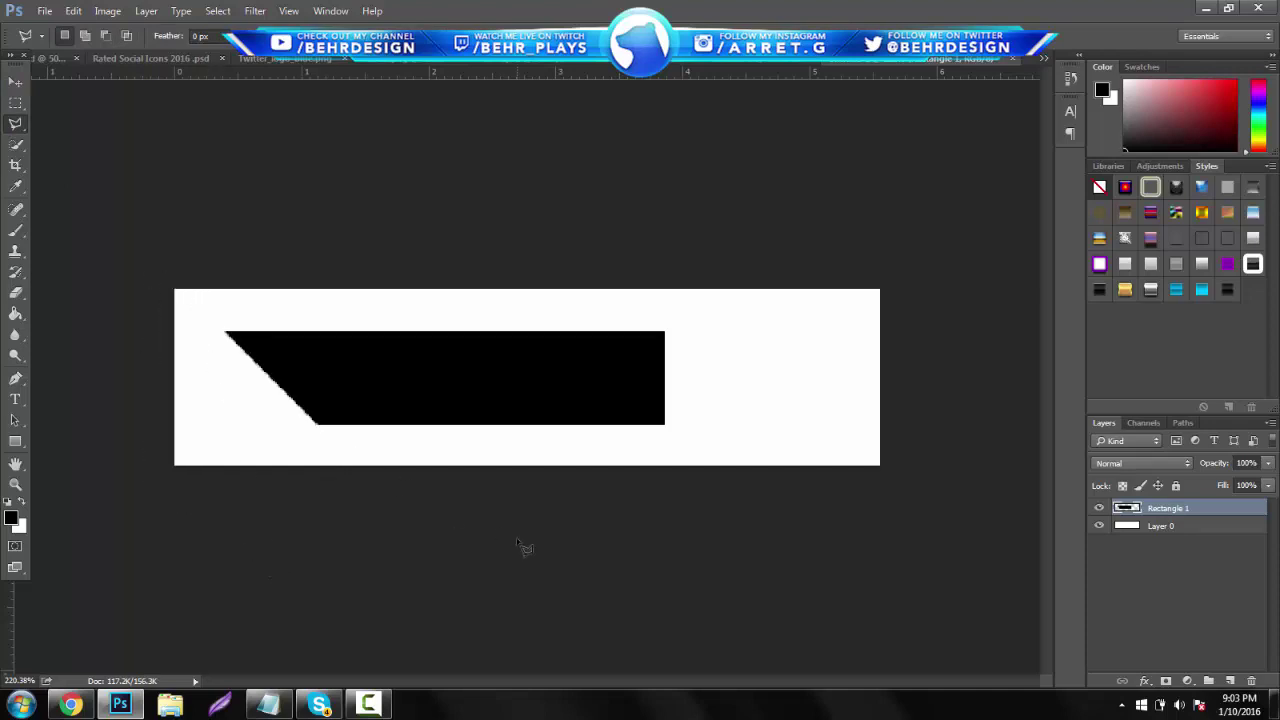
Duplicate the cut shape, flip the copy horizontally, and move it to the right side
key(ctrl+j)
click(95, 12)
mouse_move(73, 11)
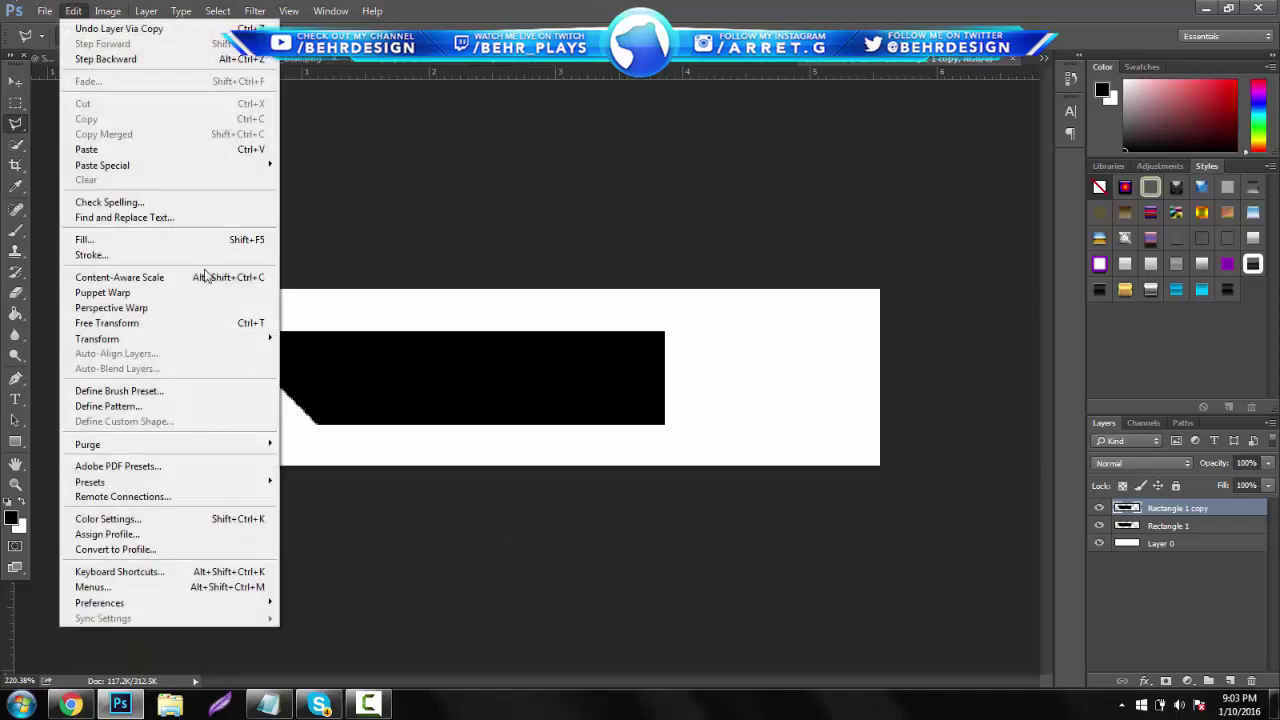
mouse_move(243, 338)
click(358, 516)
key(v)
drag(234, 288, 365, 313)
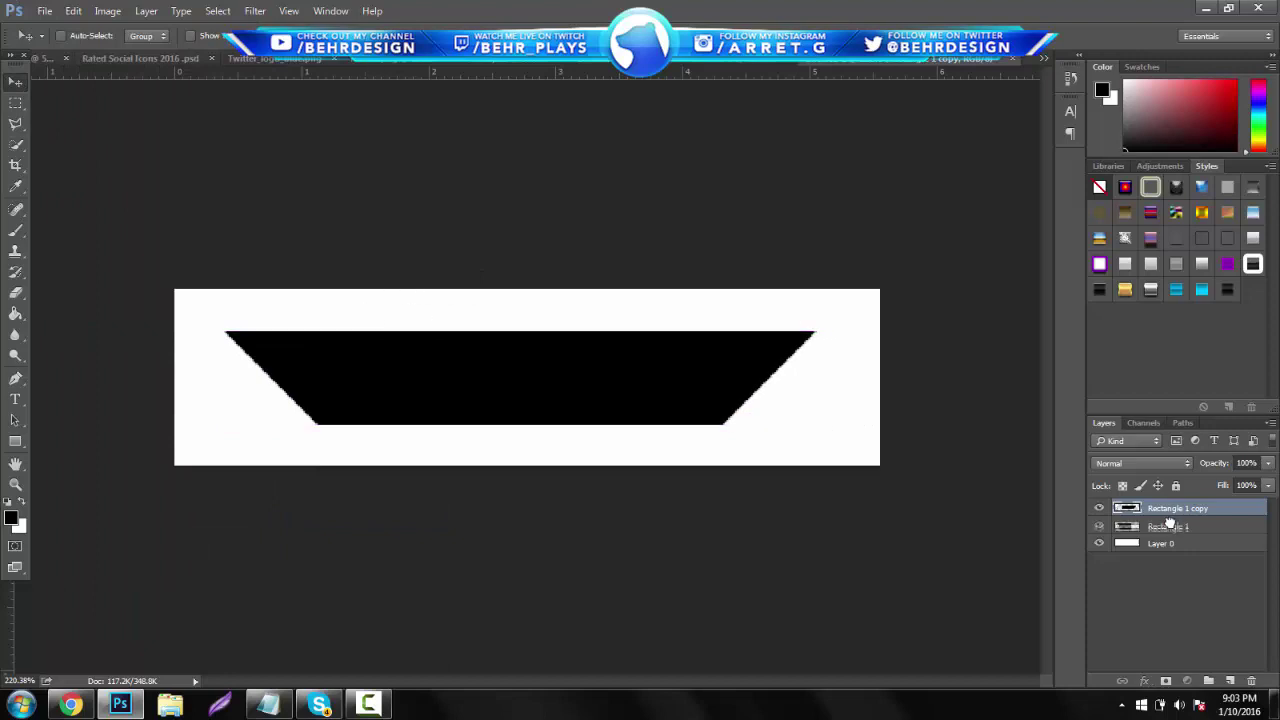
Merge both halves into one trapezoid layer and bring up the orange streak pack document
shift+click(1168, 526)
right_click(1168, 526)
click(1108, 500)
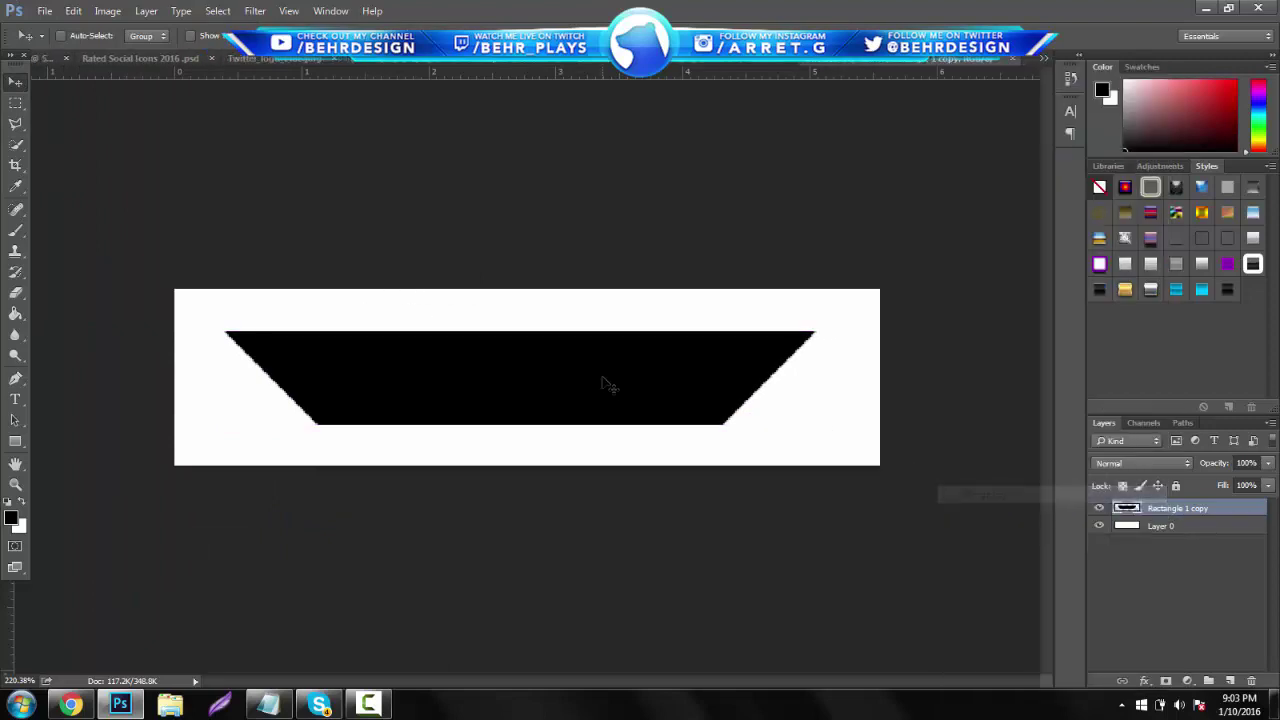
mouse_move(580, 374)
mouse_down()
mouse_move(569, 374)
mouse_move(583, 376)
mouse_up()
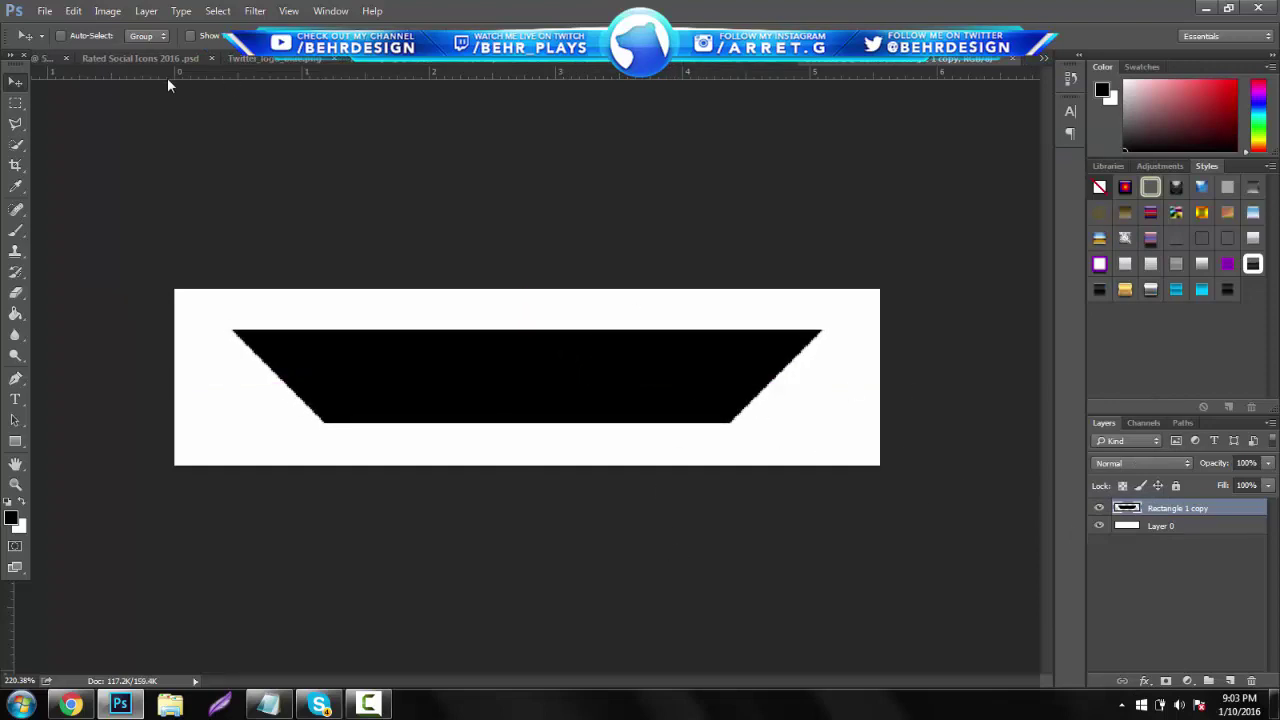
click(50, 60)
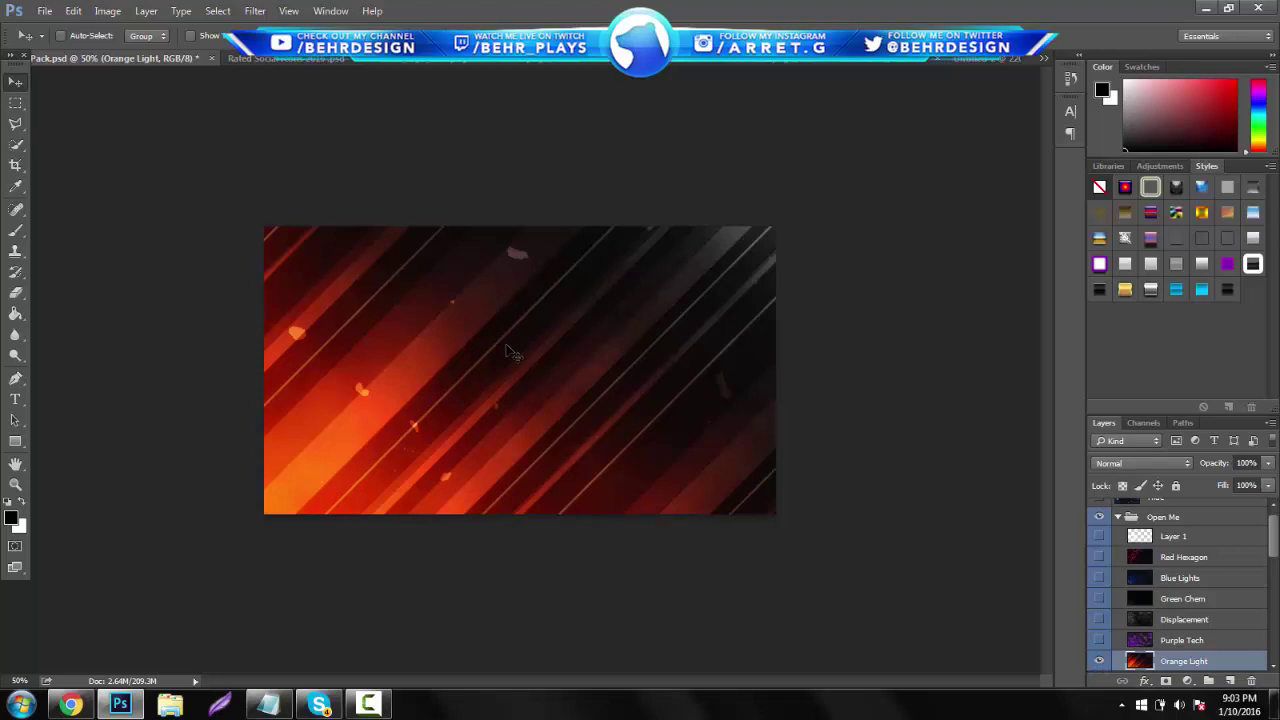
Scale the Orange Light streak layer down to the banner size in the trapezoid document
key(ctrl+Tab)
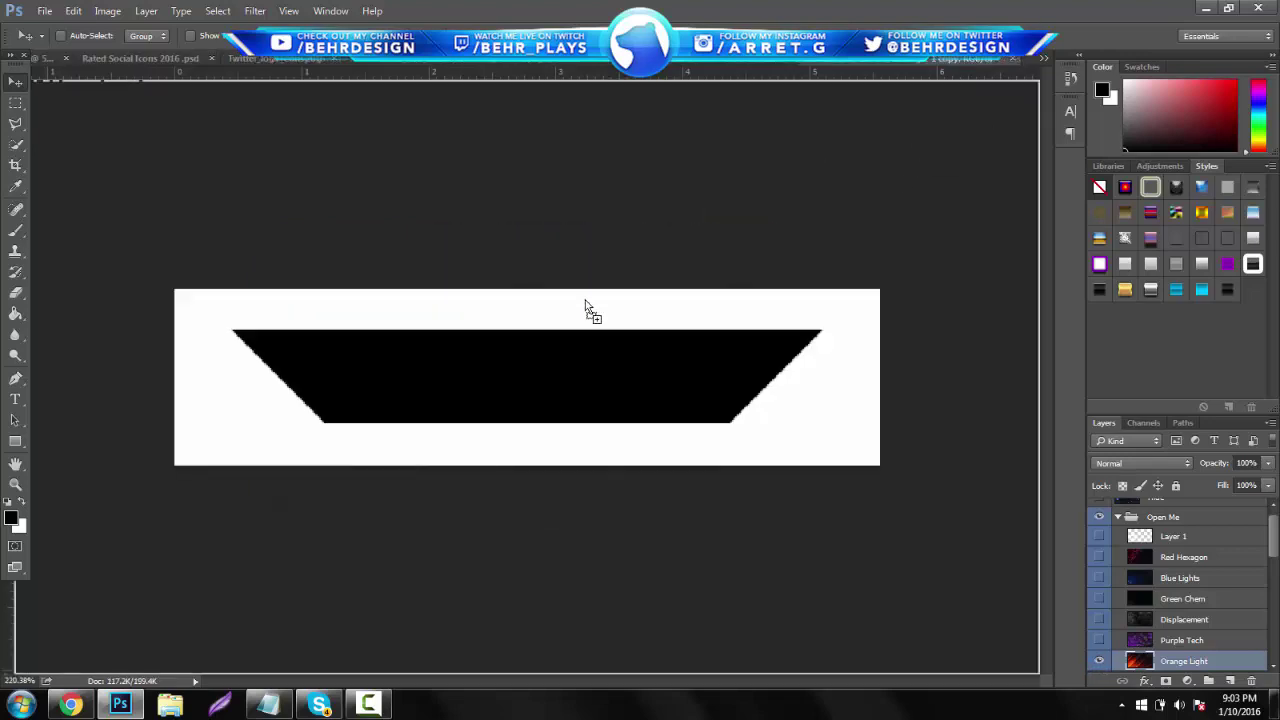
key(ctrl+Tab)
click(15, 484)
drag(696, 408, 558, 411)
key(ctrl+t)
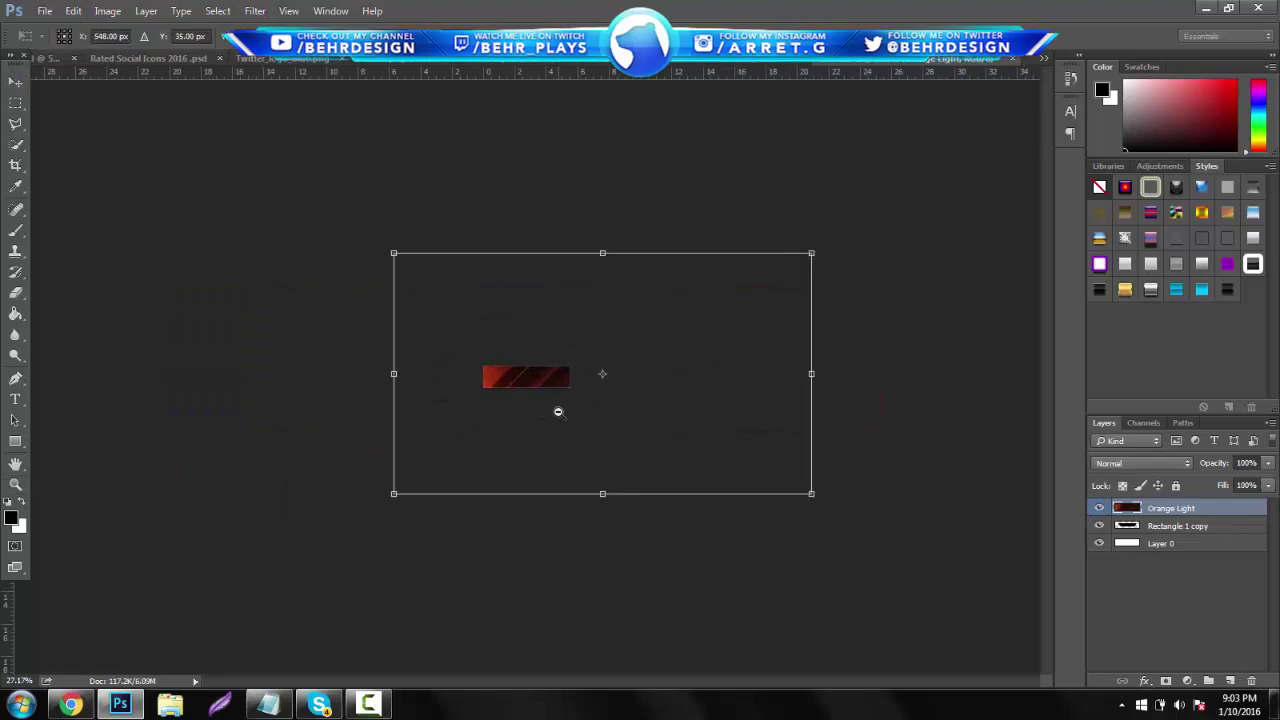
drag(393, 251, 493, 349)
click(15, 484)
drag(551, 381, 1178, 512)
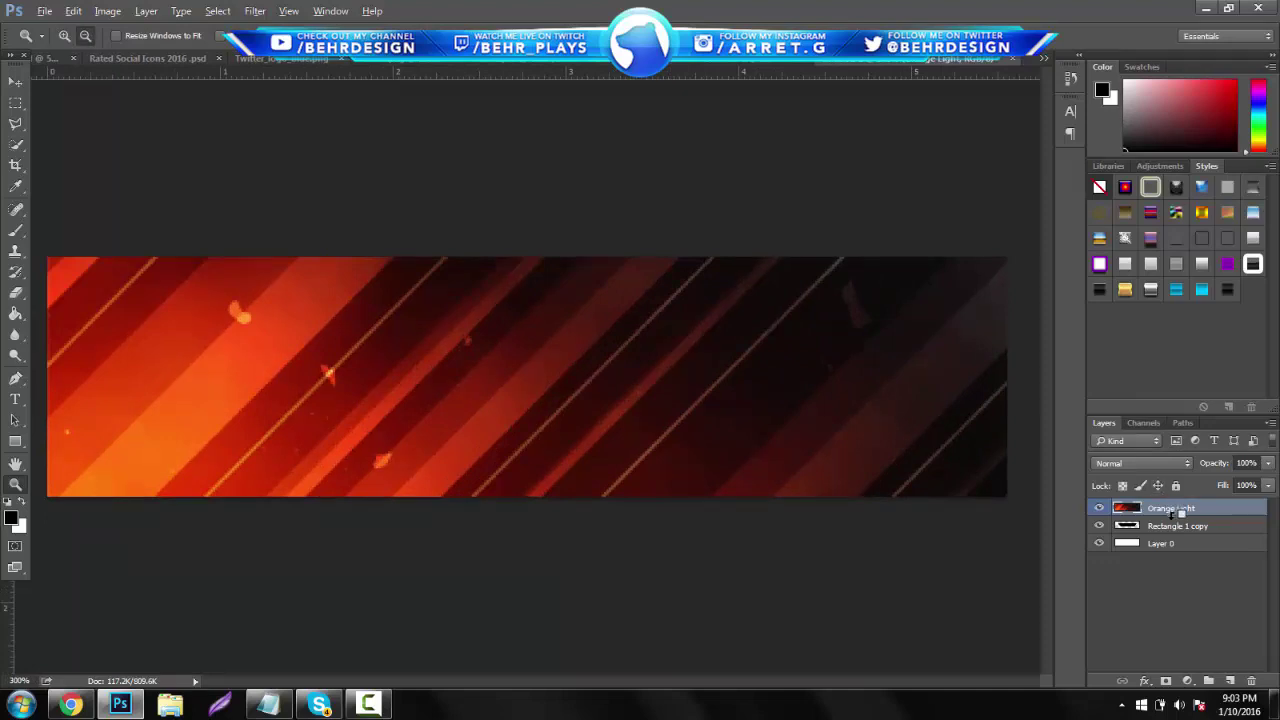
Clip the Orange Light streaks into the trapezoid and reposition them inside it
alt+click(1177, 515)
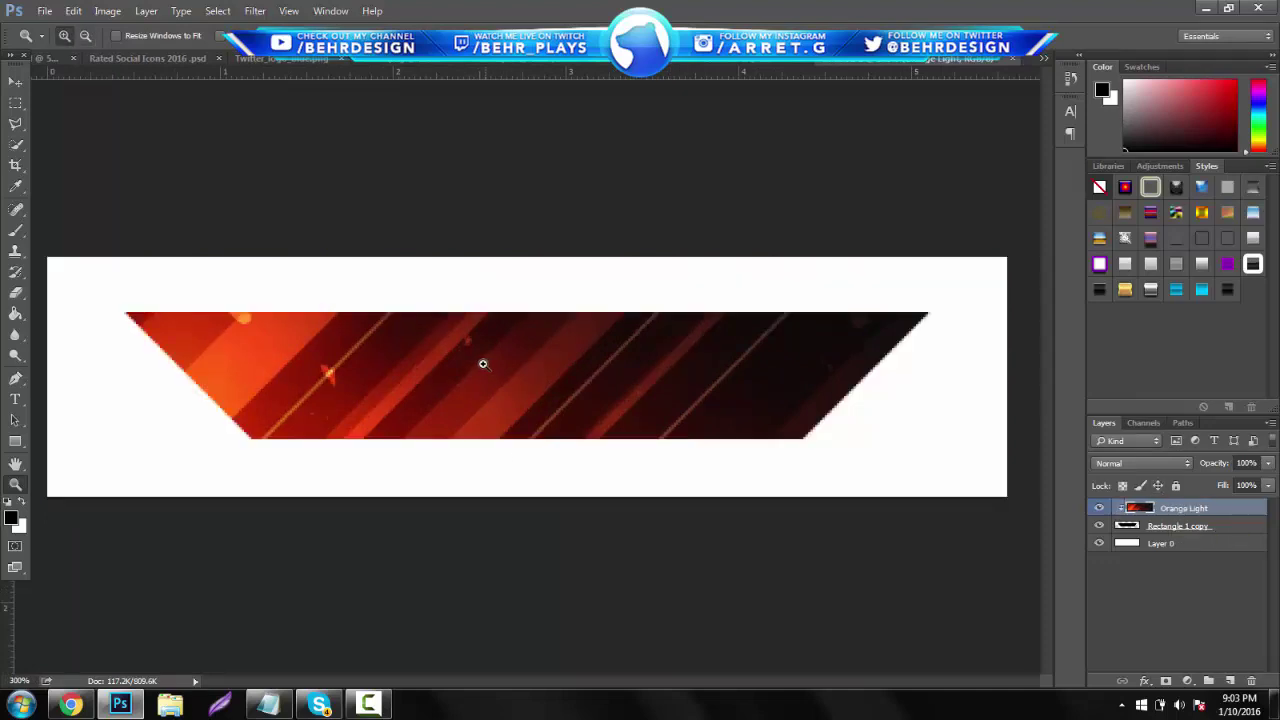
scroll(483, 364, down, 4)
scroll(540, 354, up, 3)
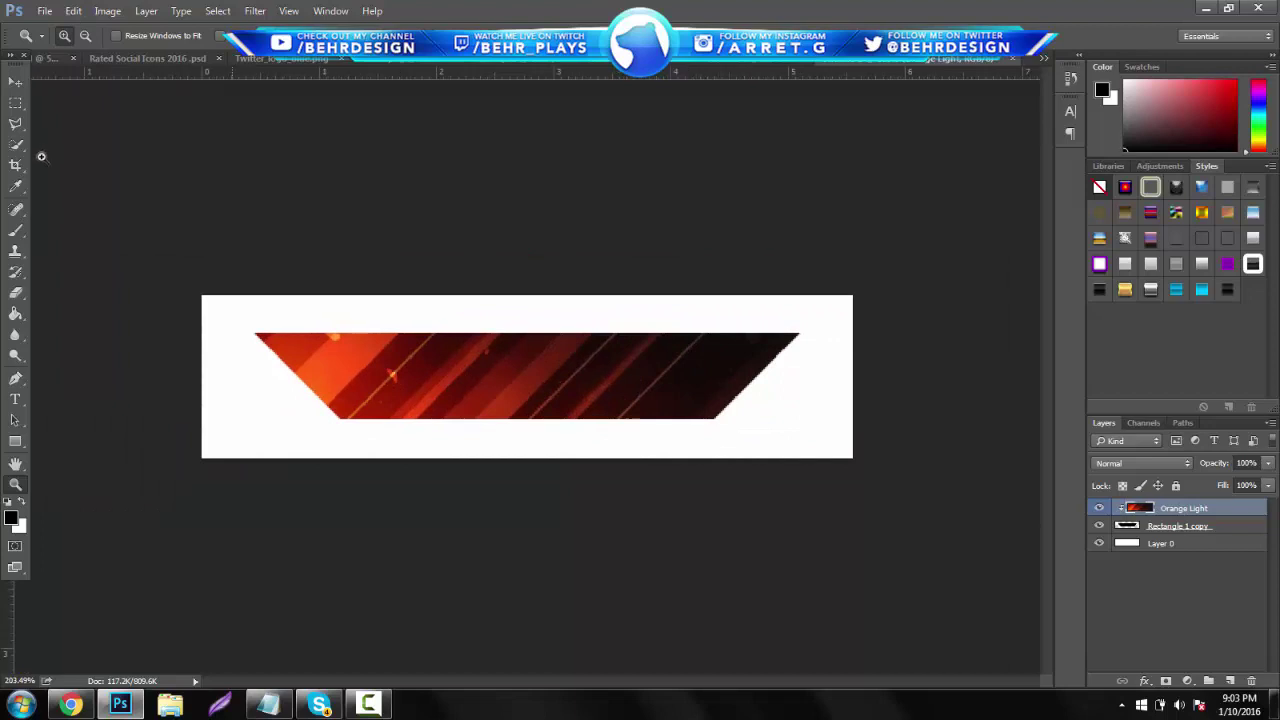
click(15, 82)
drag(240, 195, 414, 280)
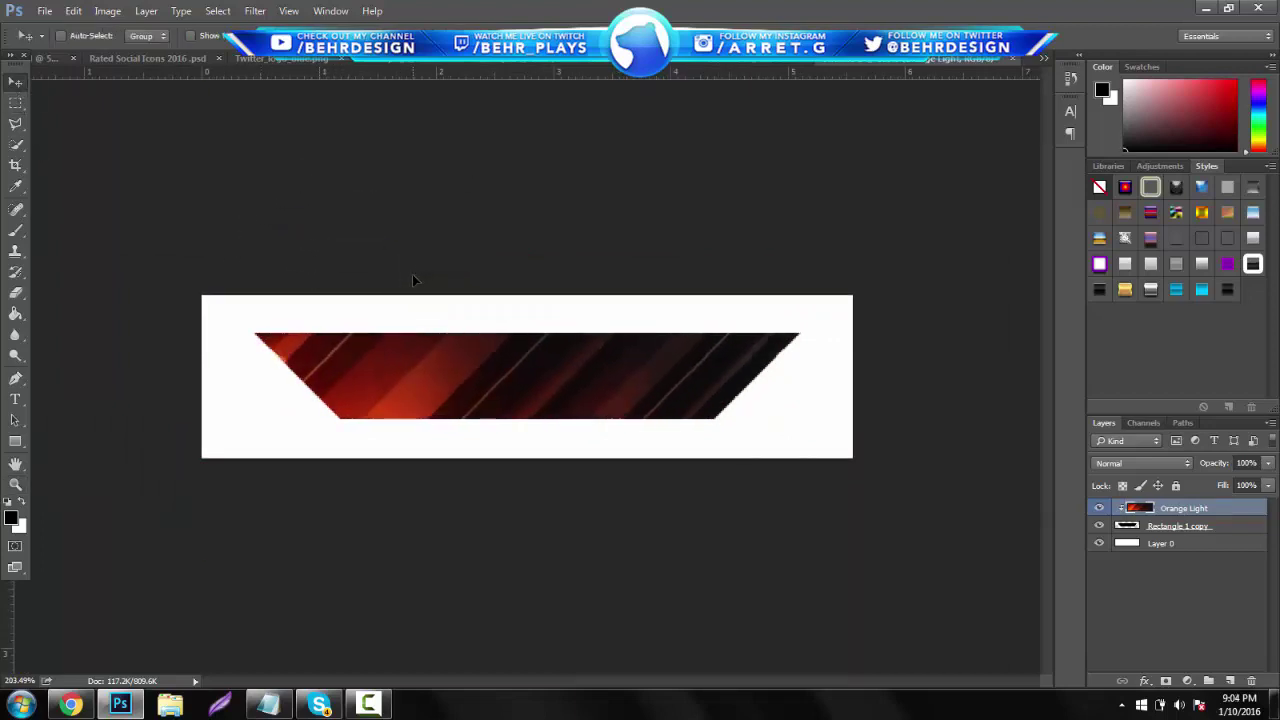
key(ctrl+u)
Shift the streaks' hue to -78 to turn them purple
key(shift+Up)
key(shift+Up)
key(shift+Up)
key(shift+Up)
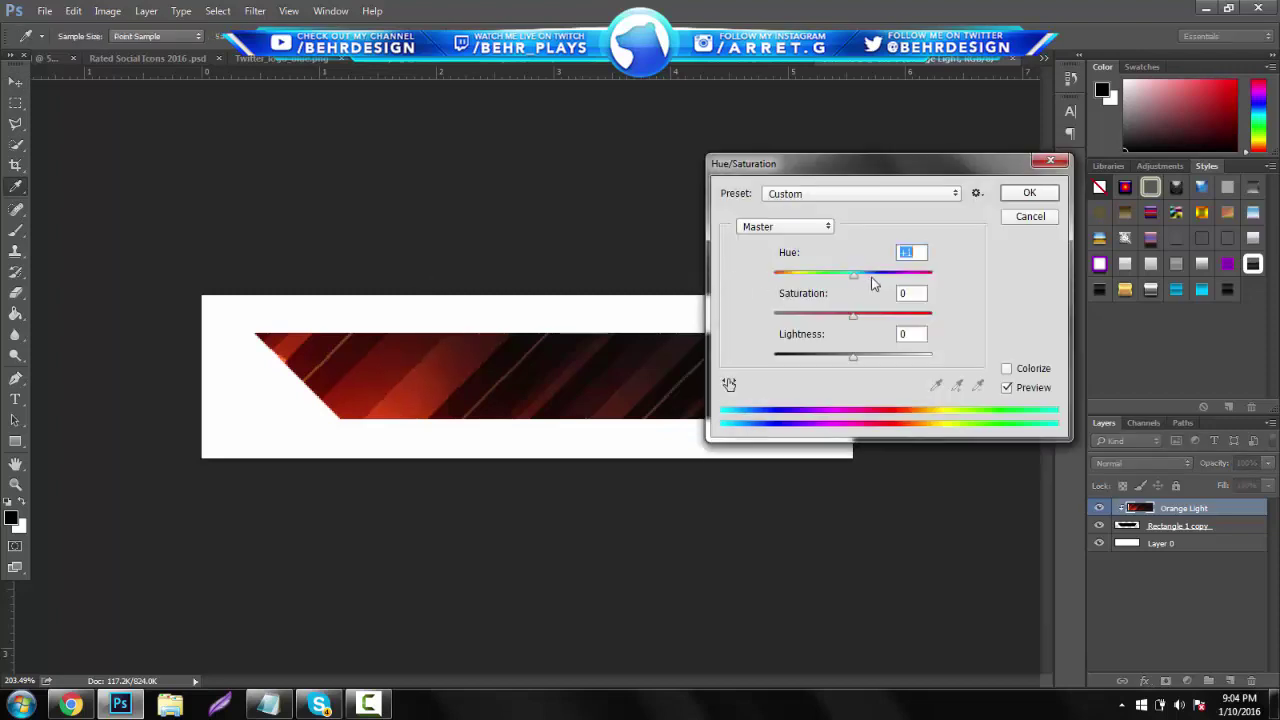
key(shift+Down)
key(shift+Down)
key(shift+Down)
key(shift+Down)
key(shift+Down)
key(shift+Down)
key(shift+Down)
key(shift+Down)
key(shift+Down)
key(shift+Down)
key(shift+Down)
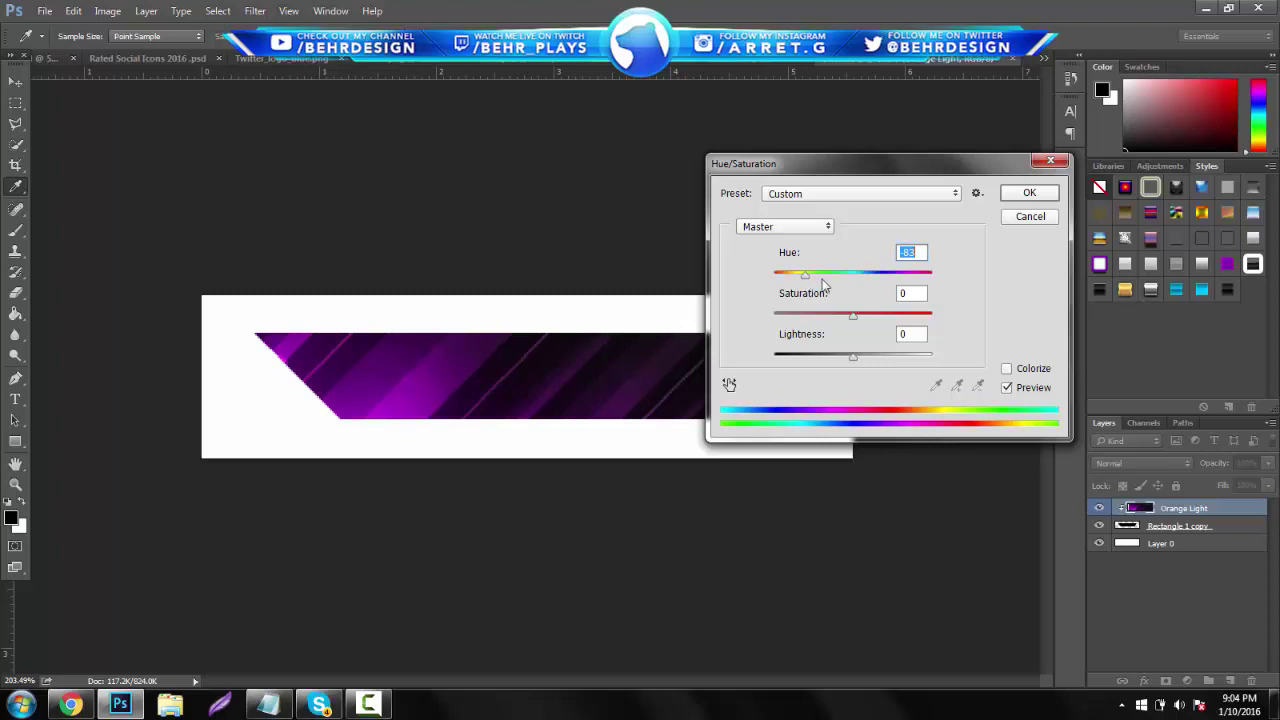
click(1042, 193)
click(20, 485)
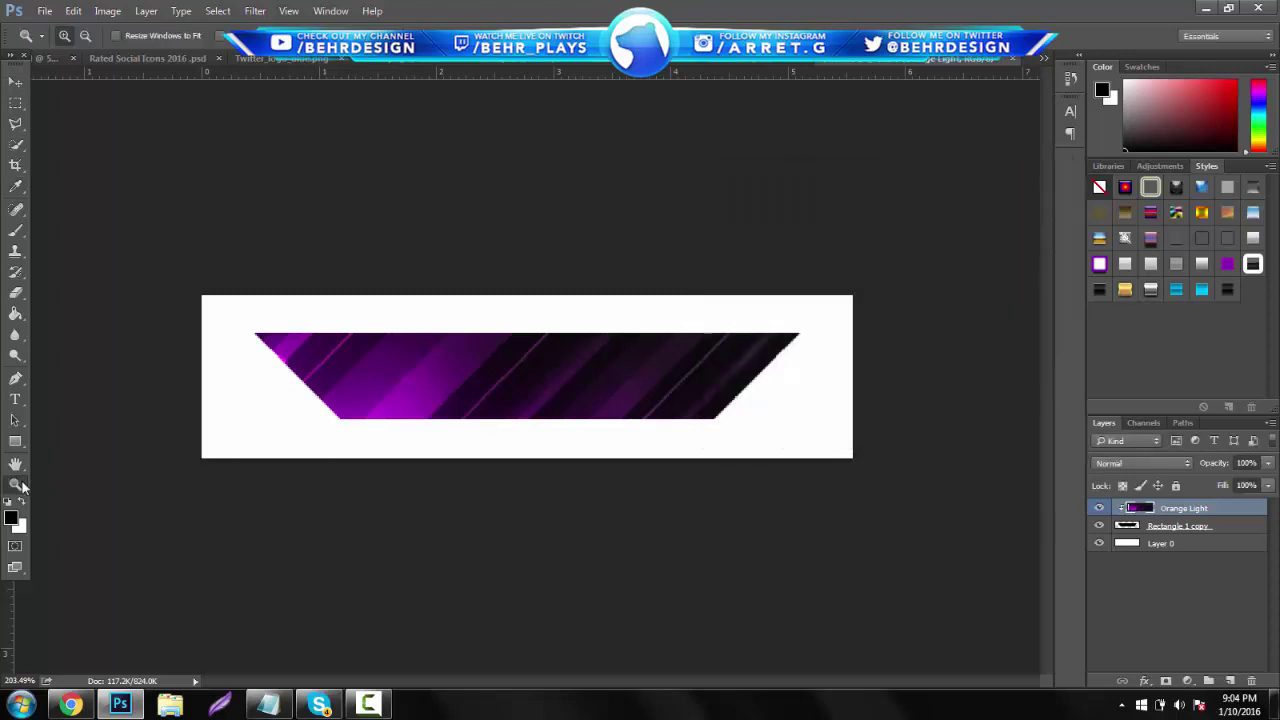
mouse_move(623, 416)
mouse_down()
mouse_move(566, 409)
mouse_move(624, 411)
mouse_up()
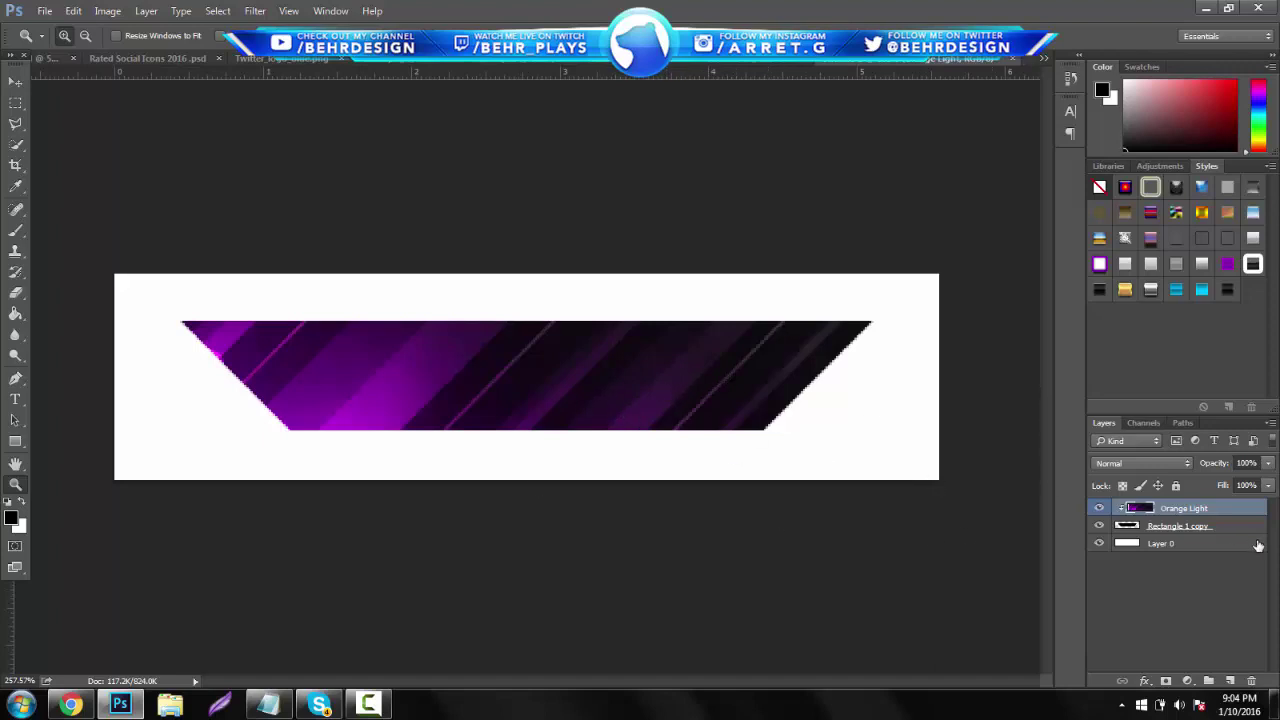
Fill Layer 0 with black and add a new empty Layer 1 above it
click(1234, 549)
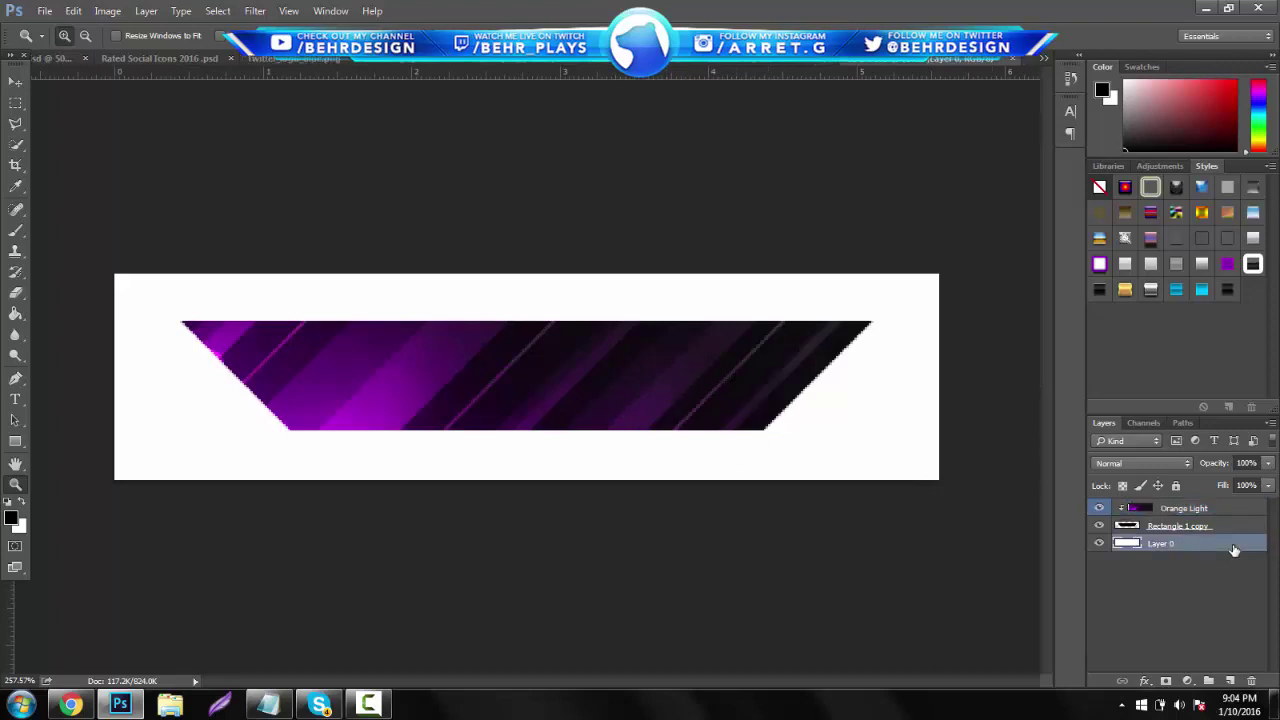
key(alt+BackSpace)
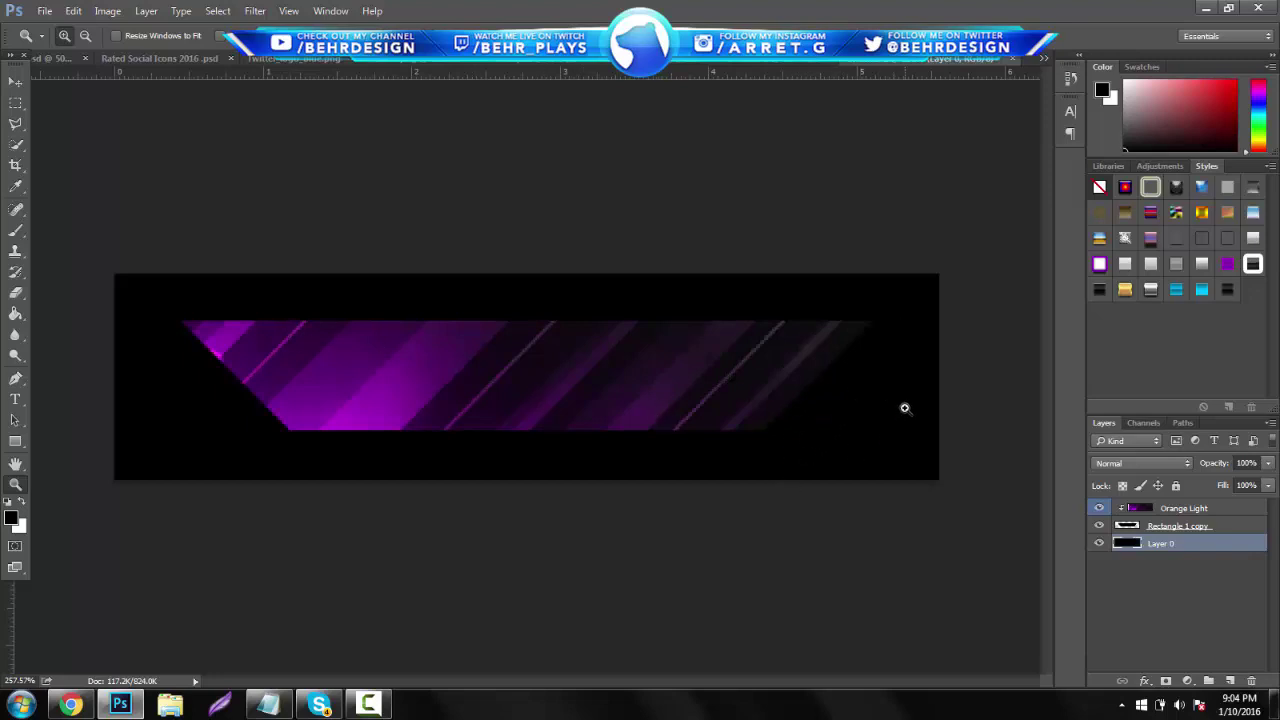
click(1230, 681)
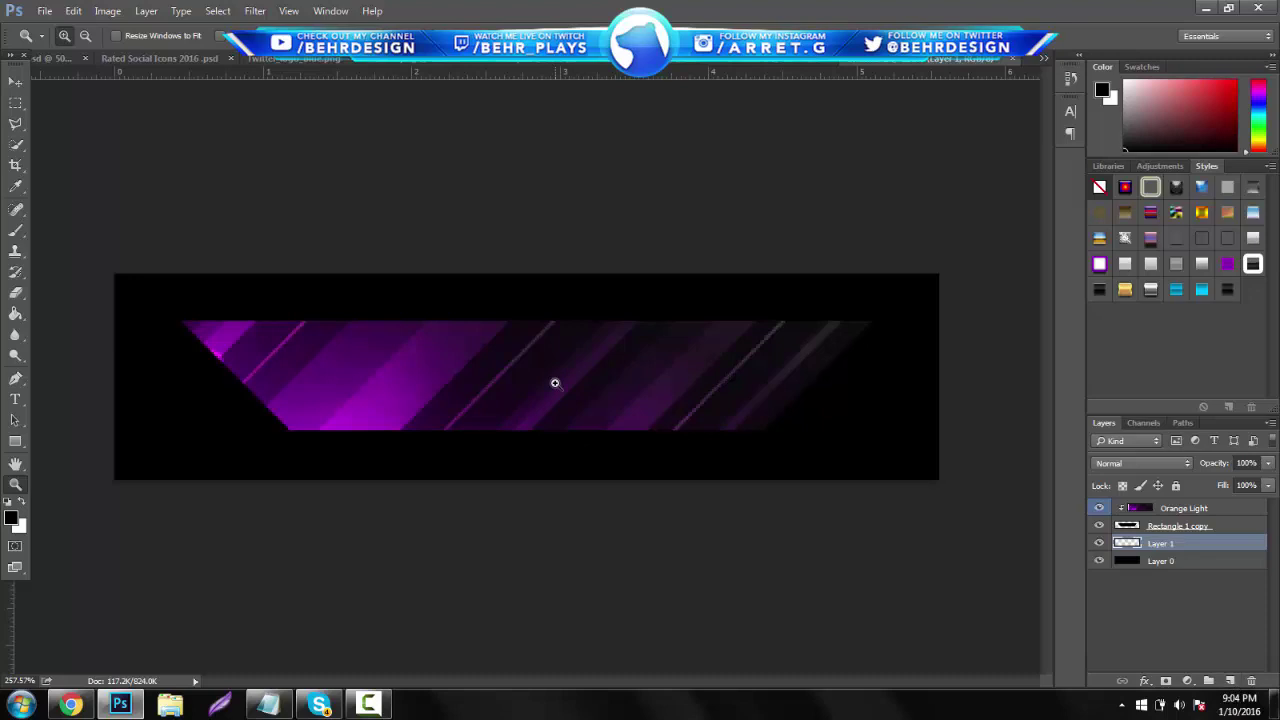
click(15, 124)
click(22, 507)
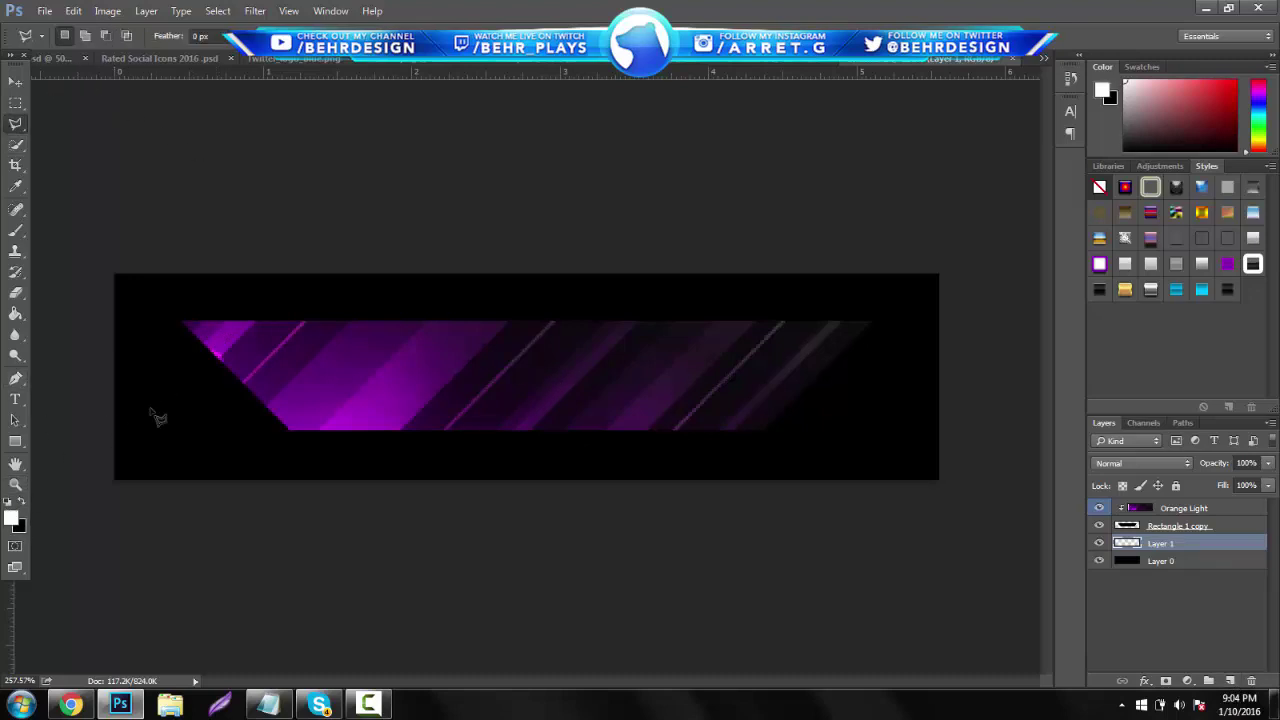
Select a strip along the trapezoid's left slanted edge and fill it with white foreground colour
click(223, 333)
click(179, 335)
click(268, 428)
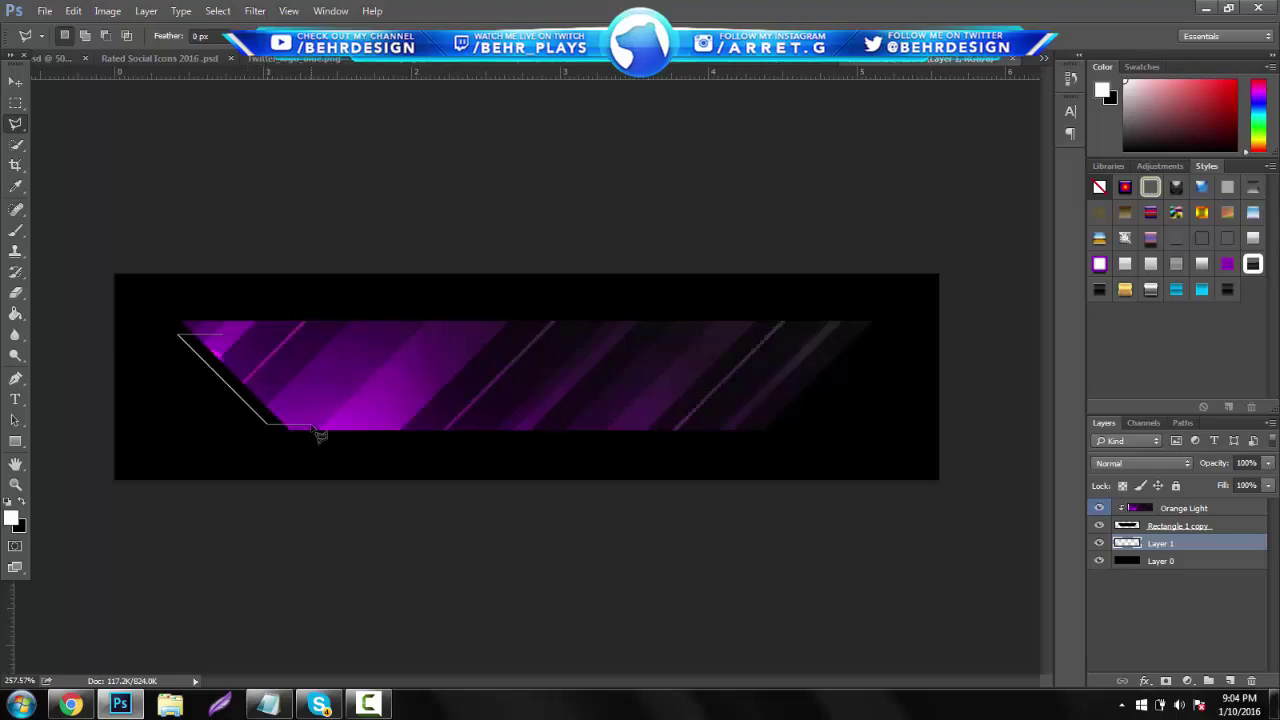
double_click(285, 368)
right_click(253, 370)
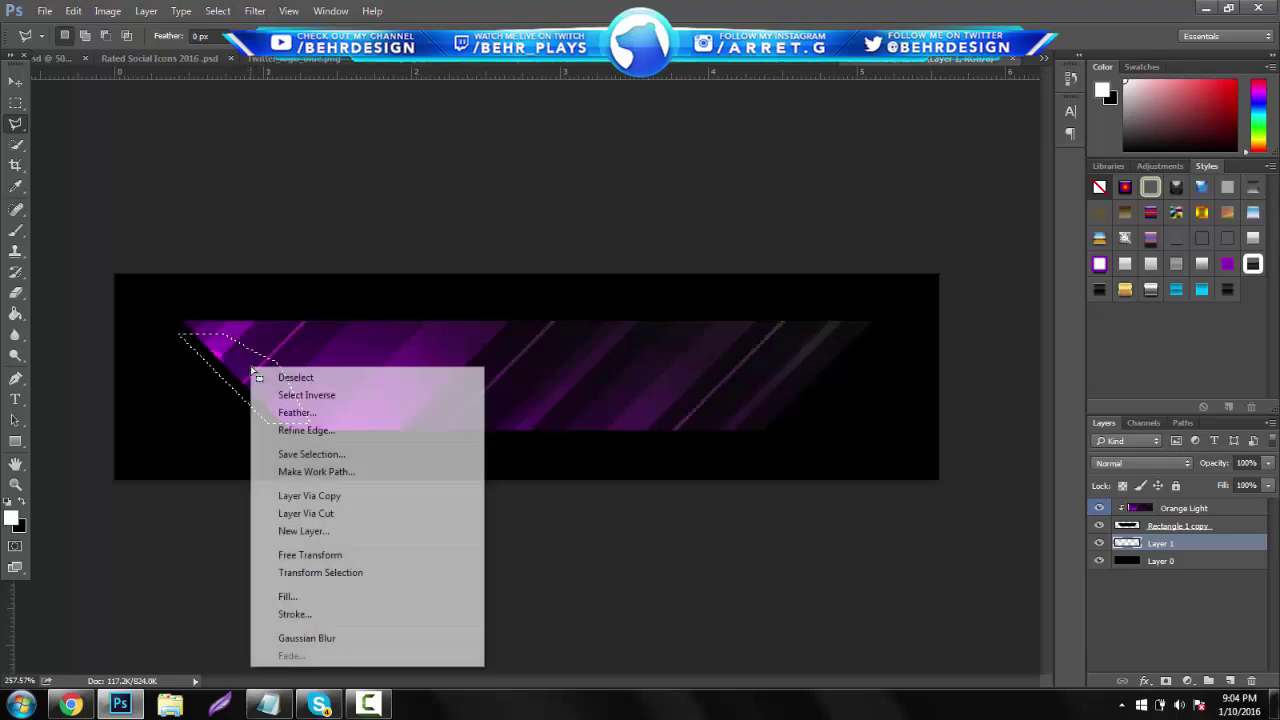
click(300, 596)
click(679, 199)
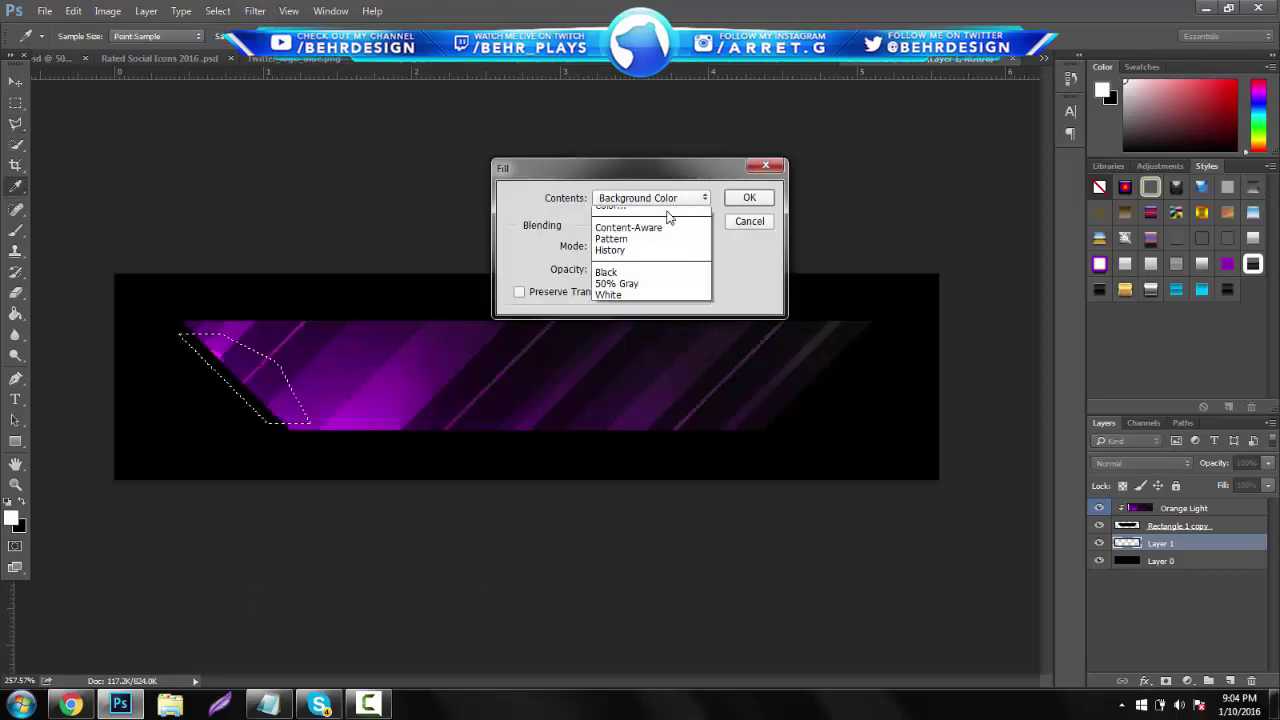
click(668, 214)
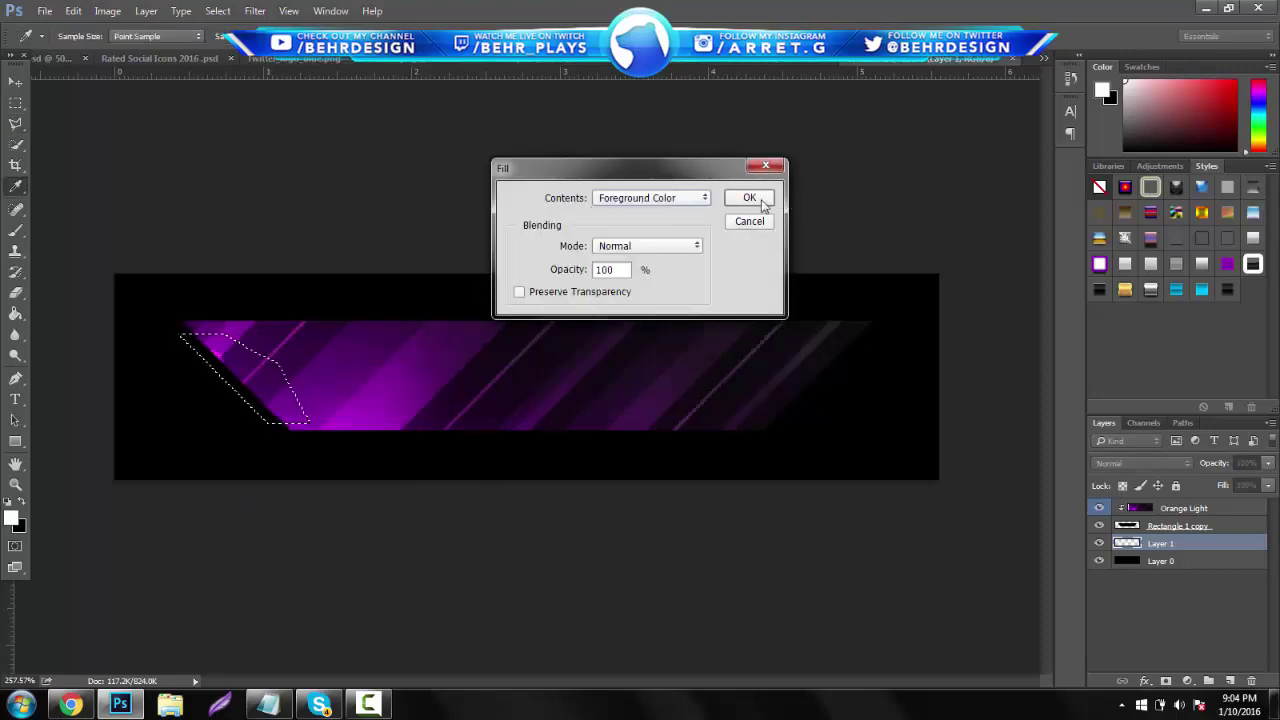
click(749, 197)
Deselect and apply the shadow-and-gradient style preset to the white stripe
right_click(657, 300)
click(699, 309)
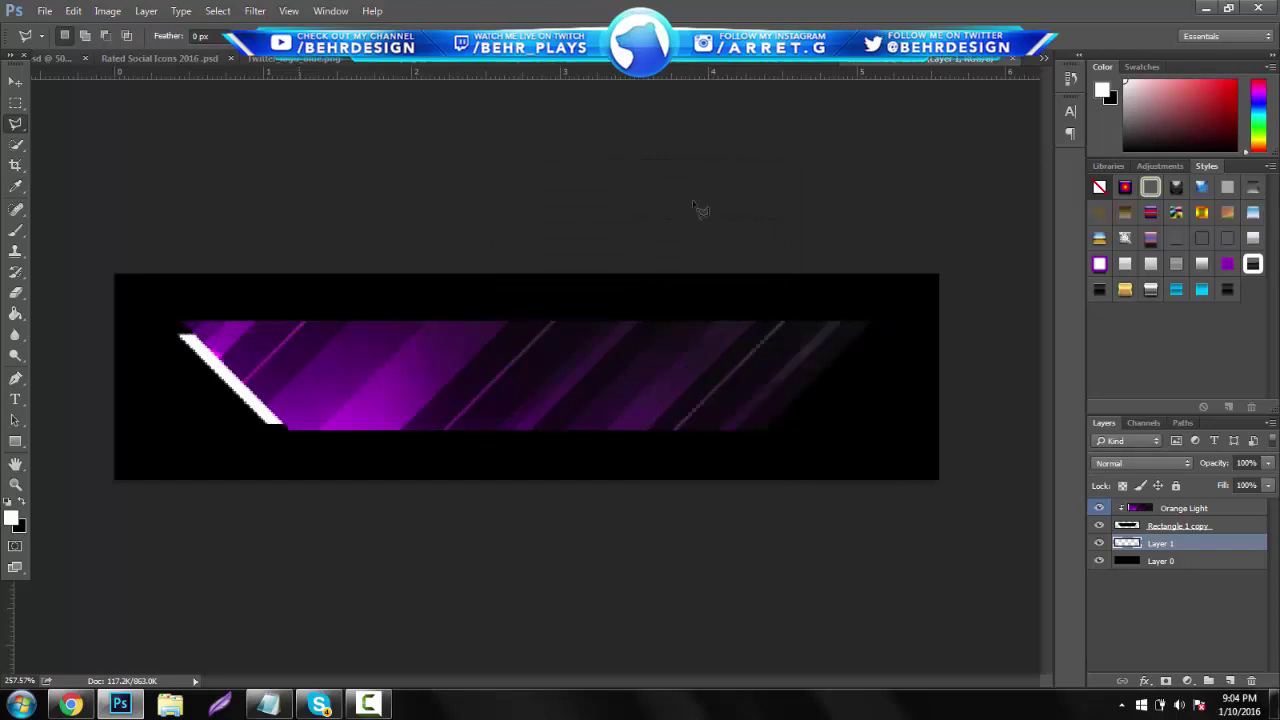
click(1126, 264)
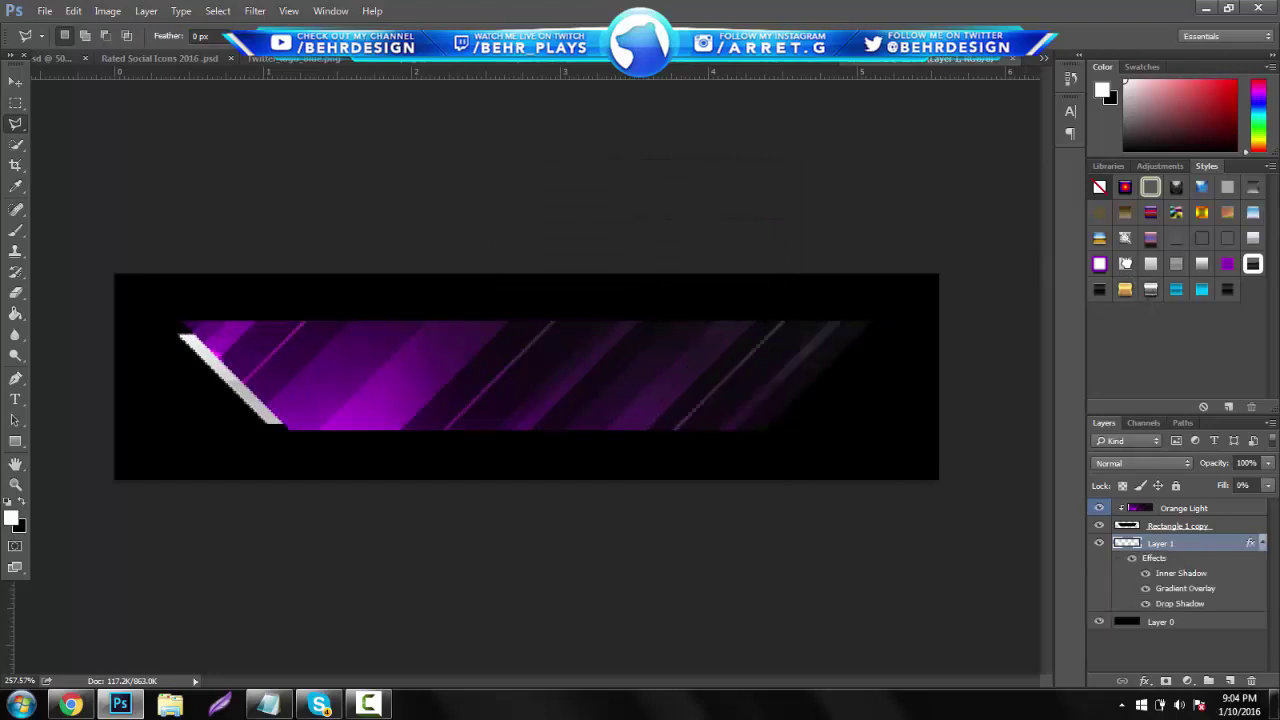
click(14, 82)
Duplicate the white stripe, flip it horizontally, and move it to the right slanted edge
drag(258, 300, 251, 286)
click(72, 11)
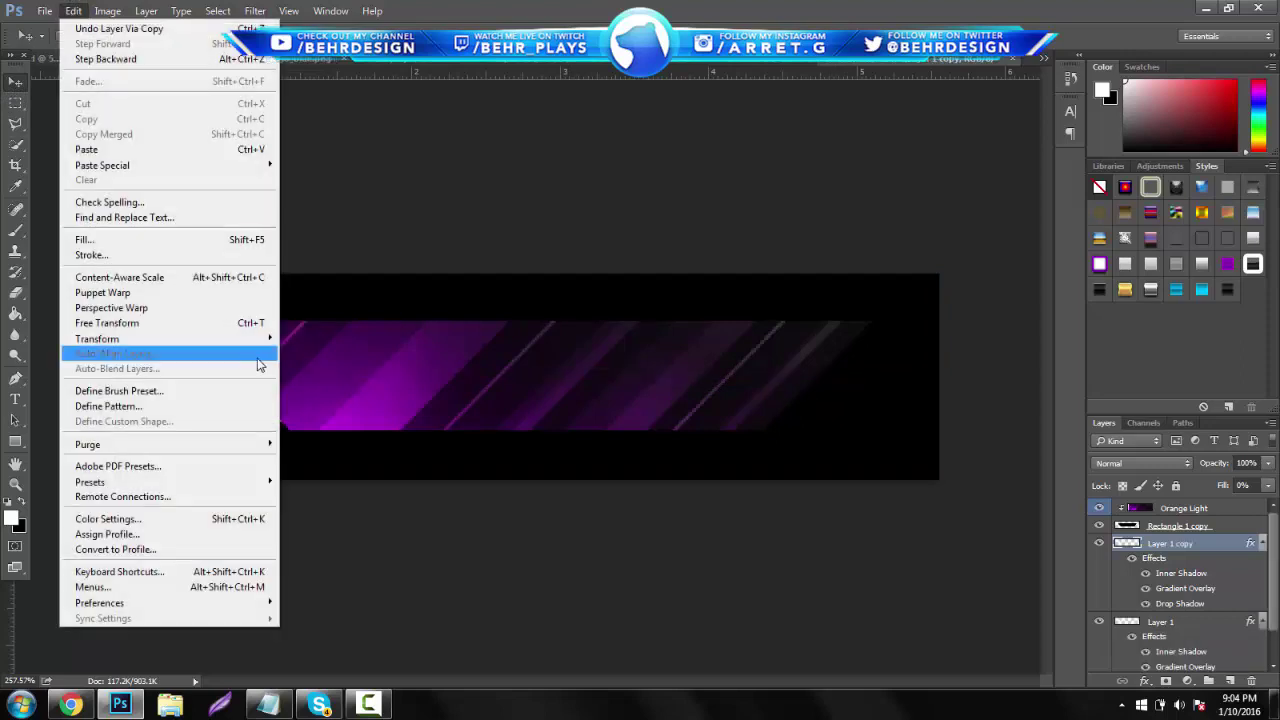
mouse_move(255, 340)
click(325, 515)
drag(434, 443, 830, 409)
Nudge the left stripe into place, refit the zoom, and collapse both layers' effects lists
click(1140, 622)
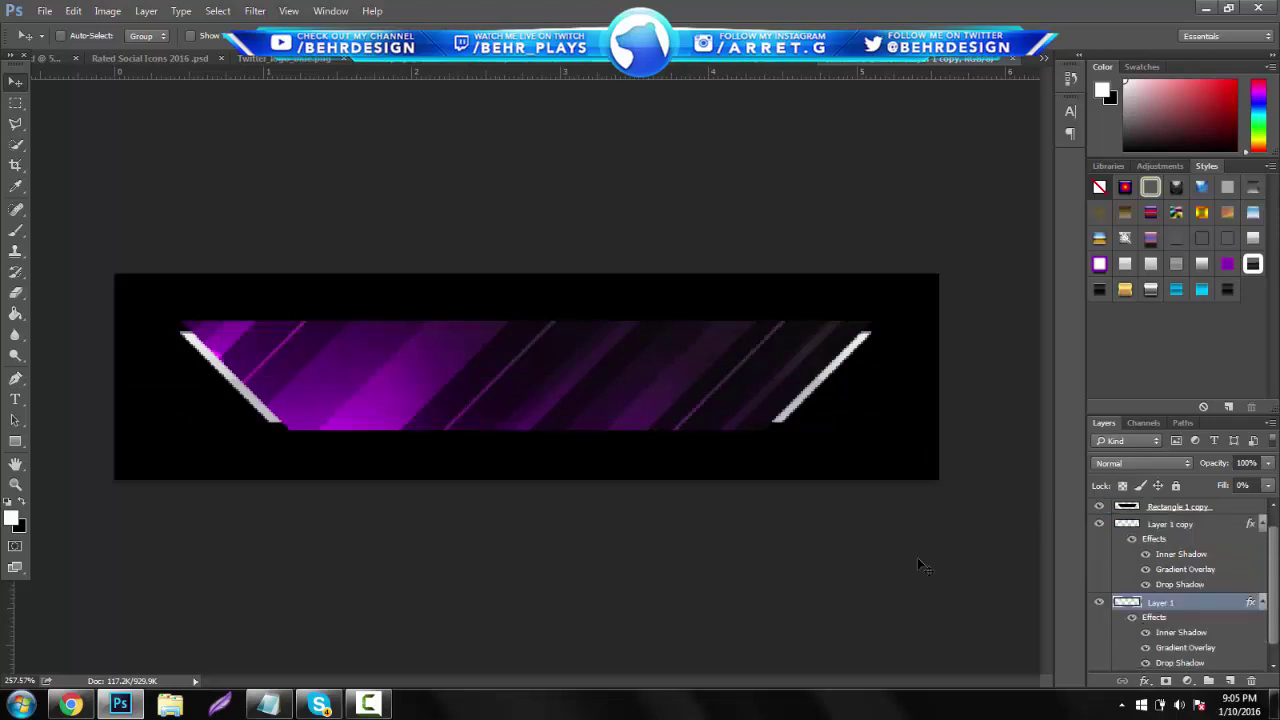
drag(400, 346, 420, 357)
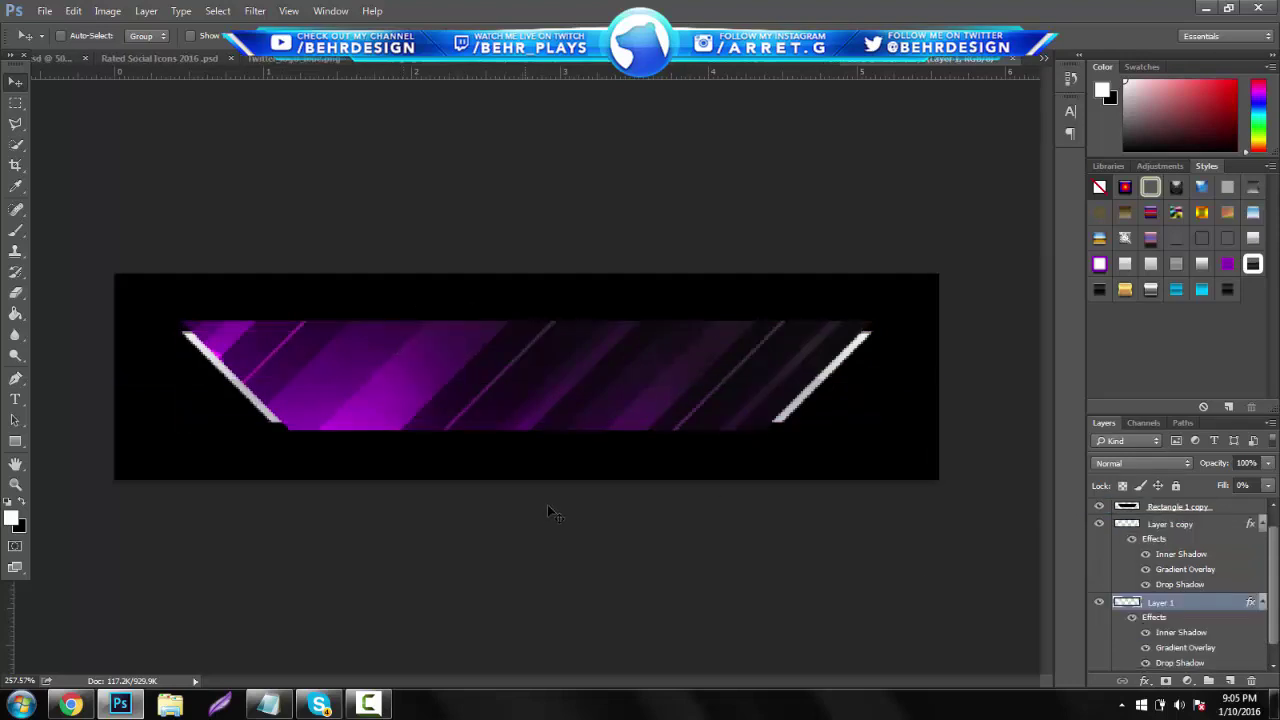
click(17, 483)
drag(653, 379, 566, 386)
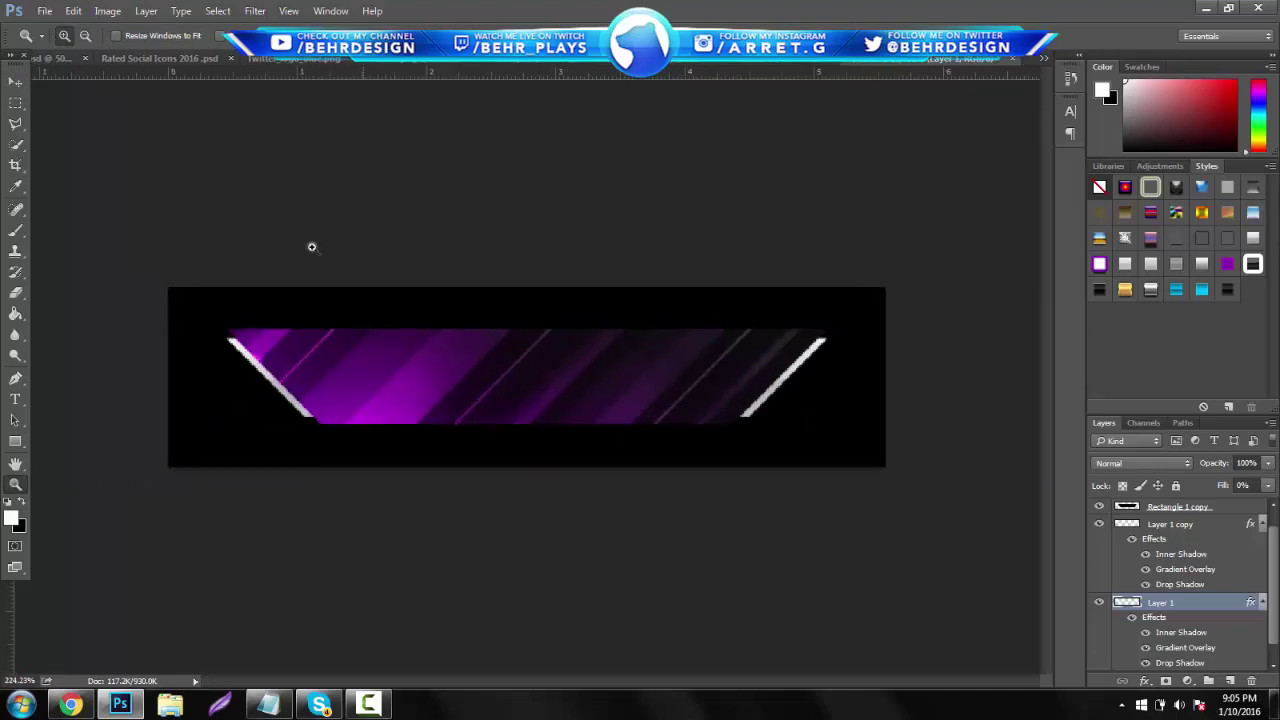
drag(474, 340, 926, 452)
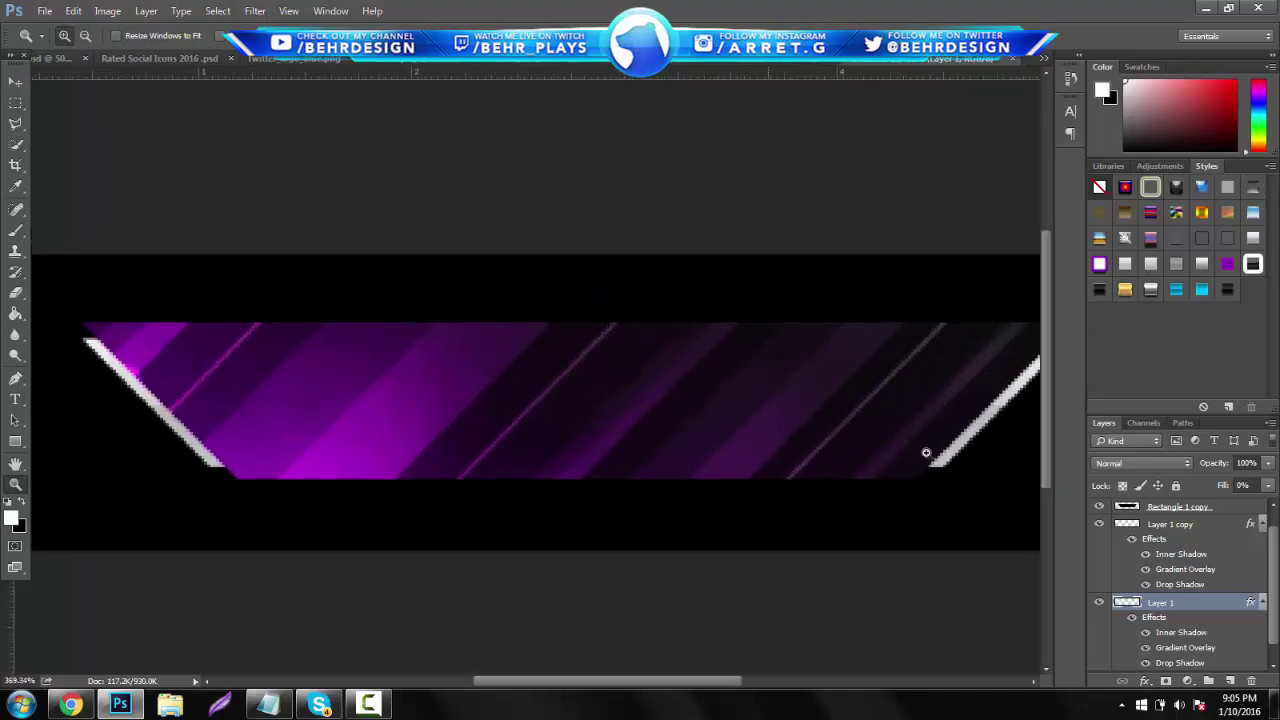
click(1262, 526)
click(1262, 561)
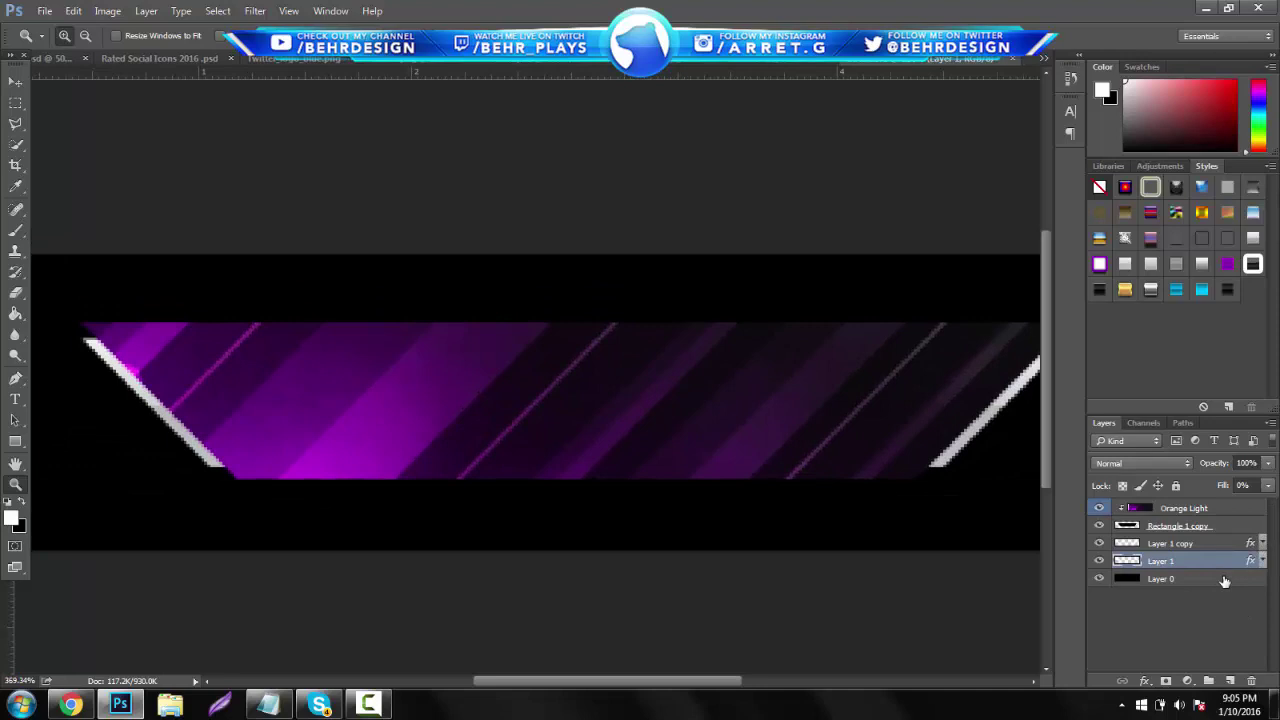
click(1225, 581)
On a new Layer 2, select a thin sliver along the top-left edge and fill it #ffffff
click(1230, 681)
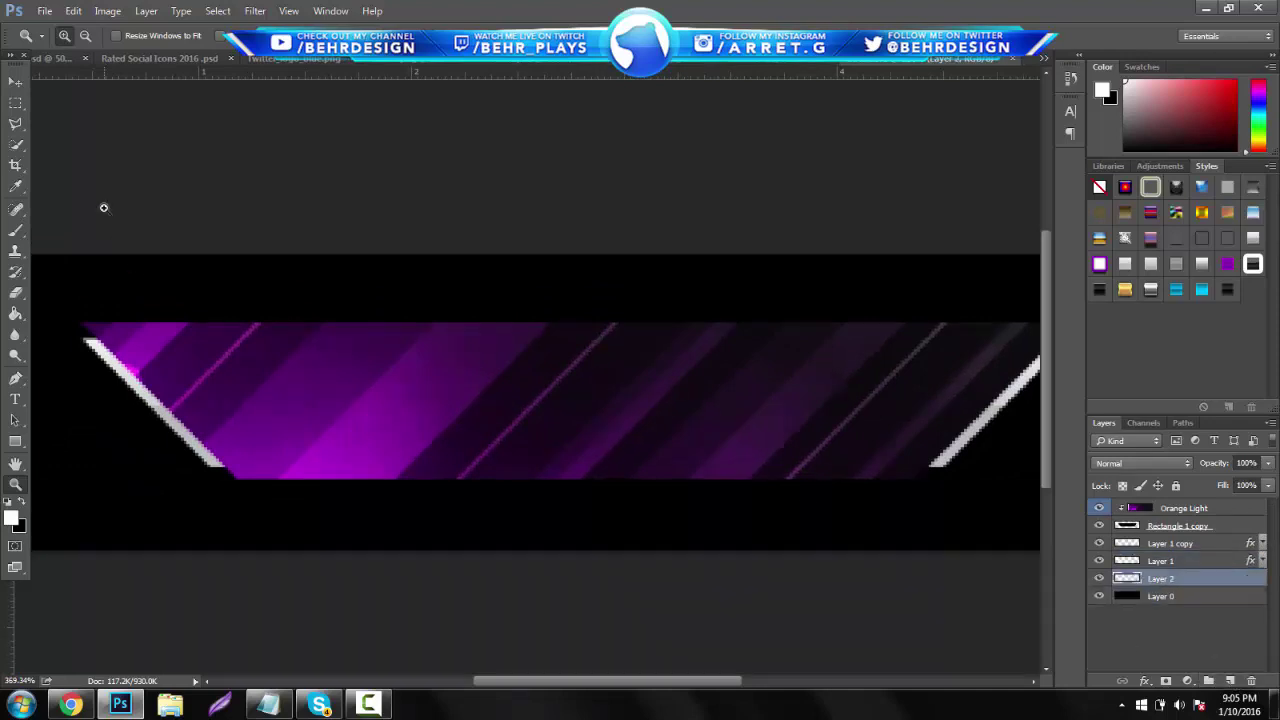
click(15, 123)
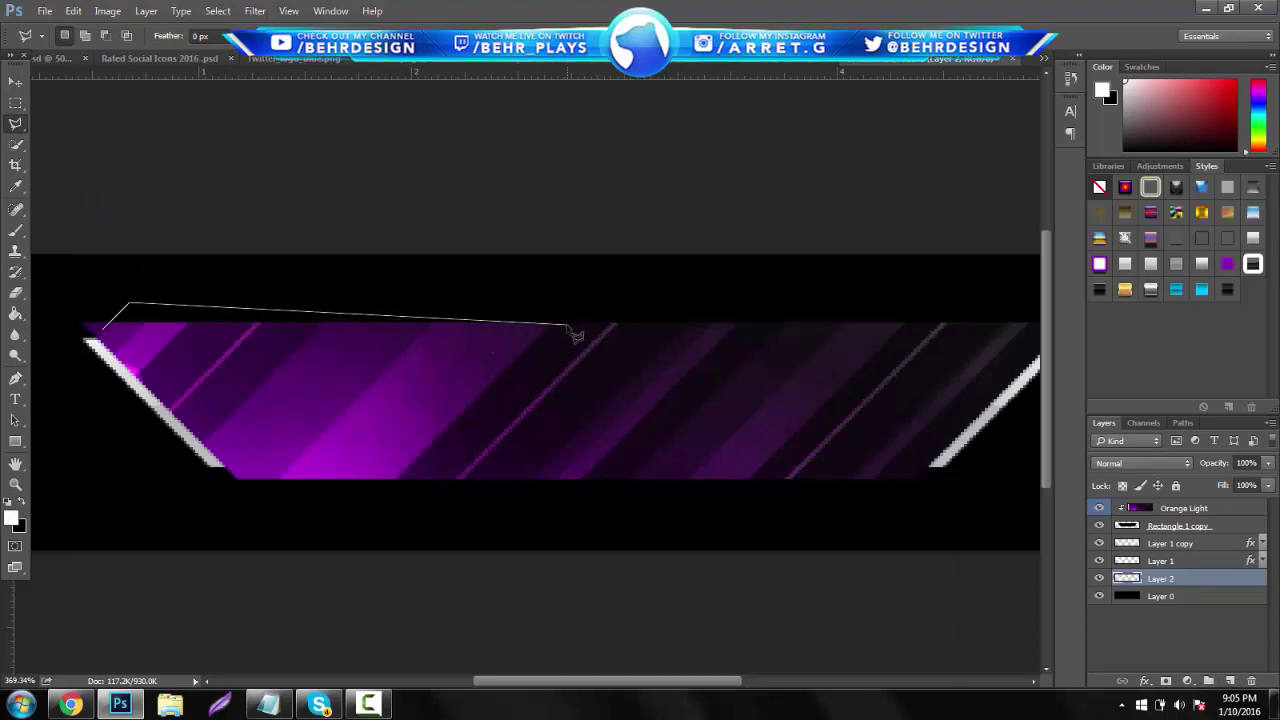
click(578, 329)
double_click(252, 354)
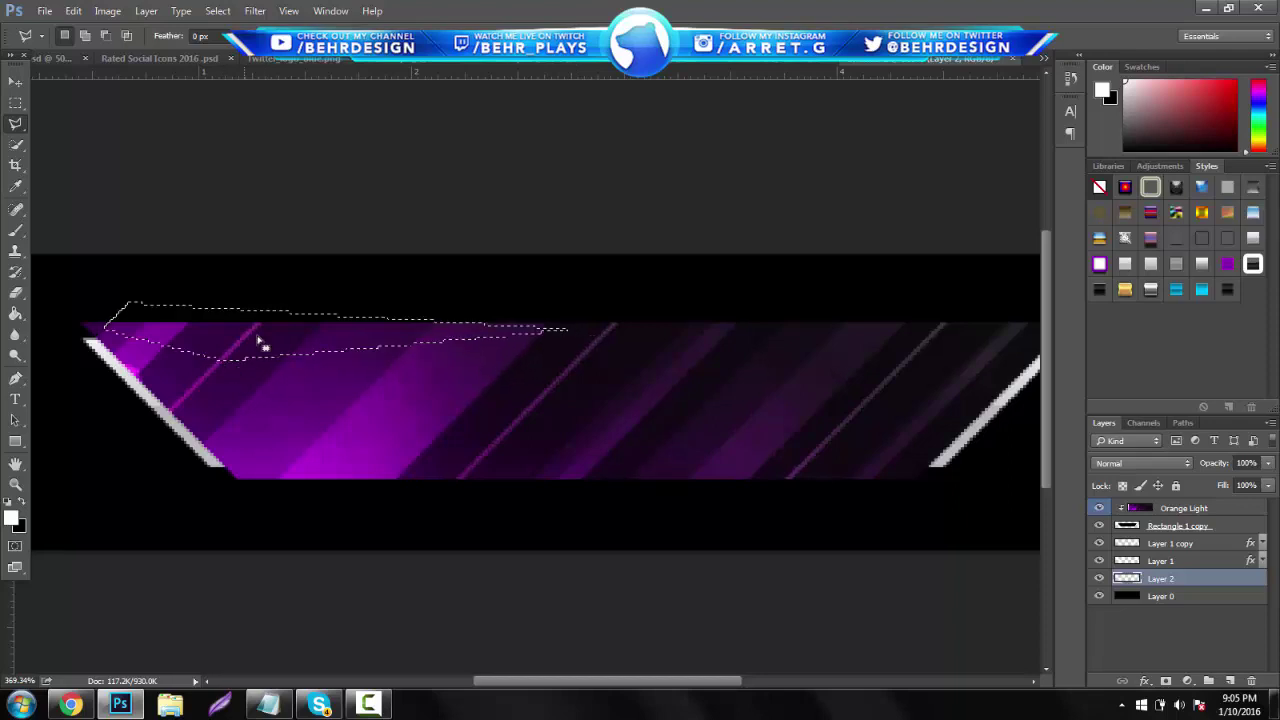
right_click(276, 326)
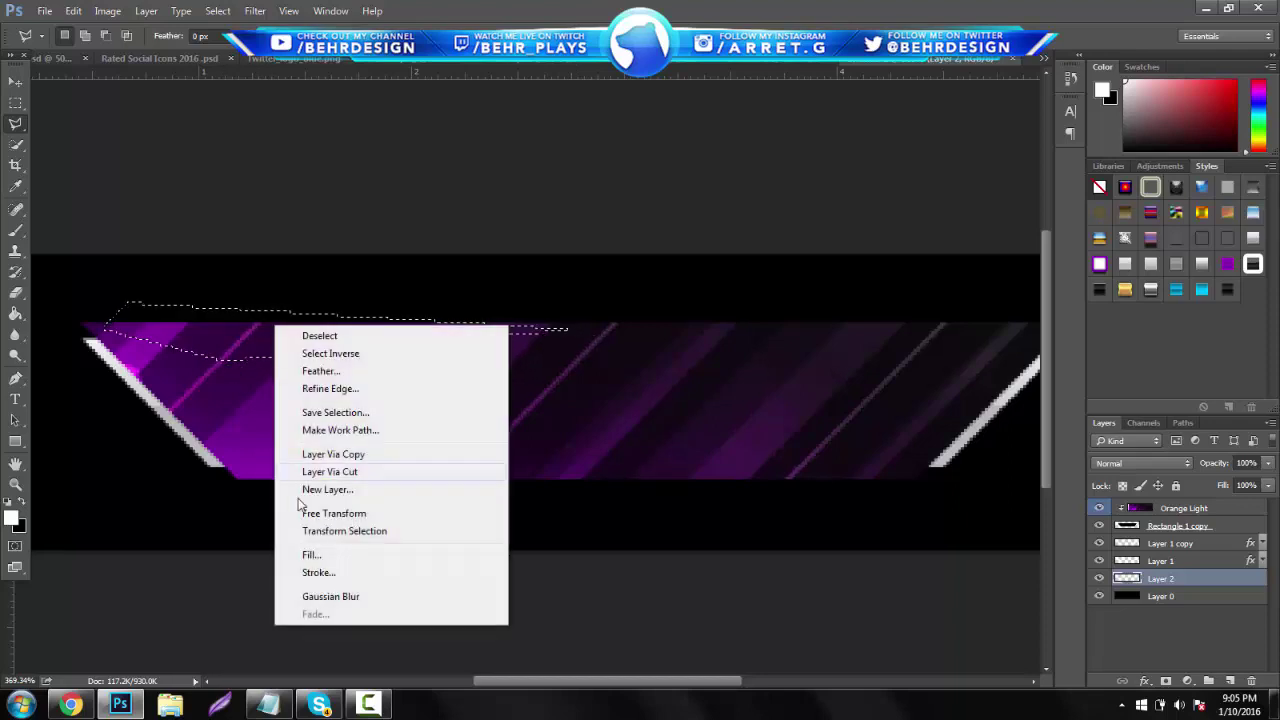
click(323, 554)
click(665, 198)
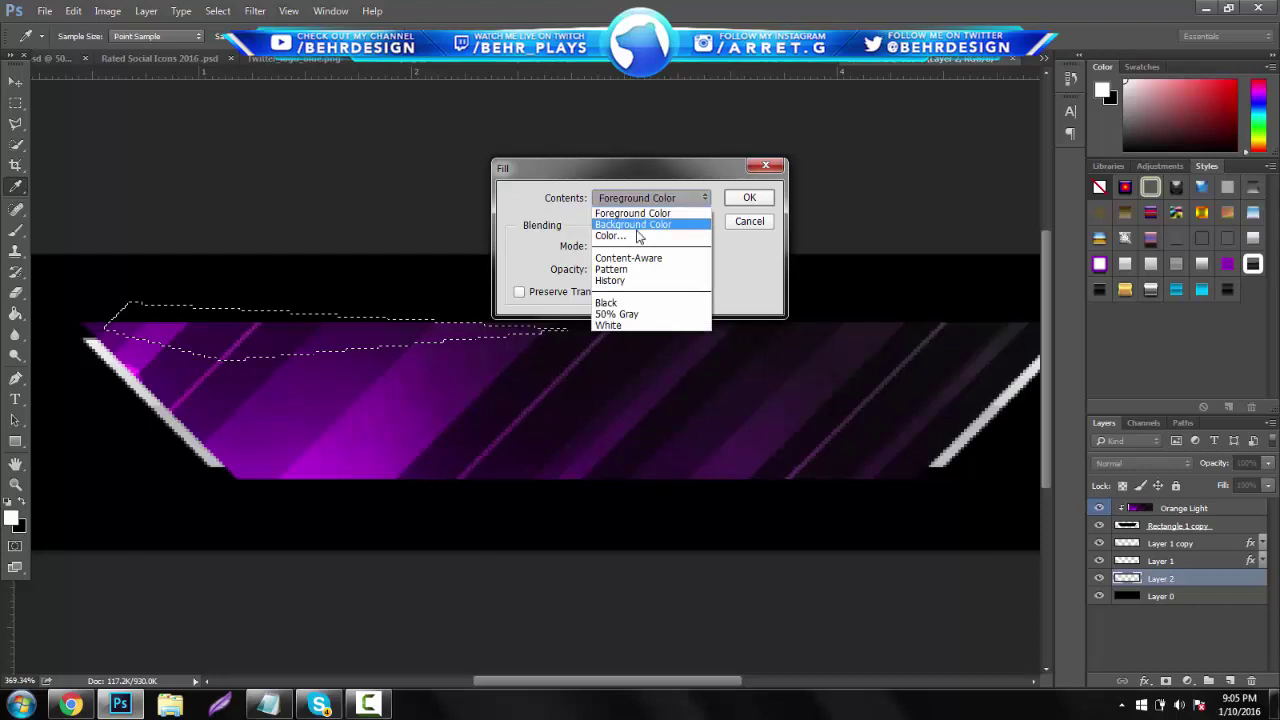
click(635, 232)
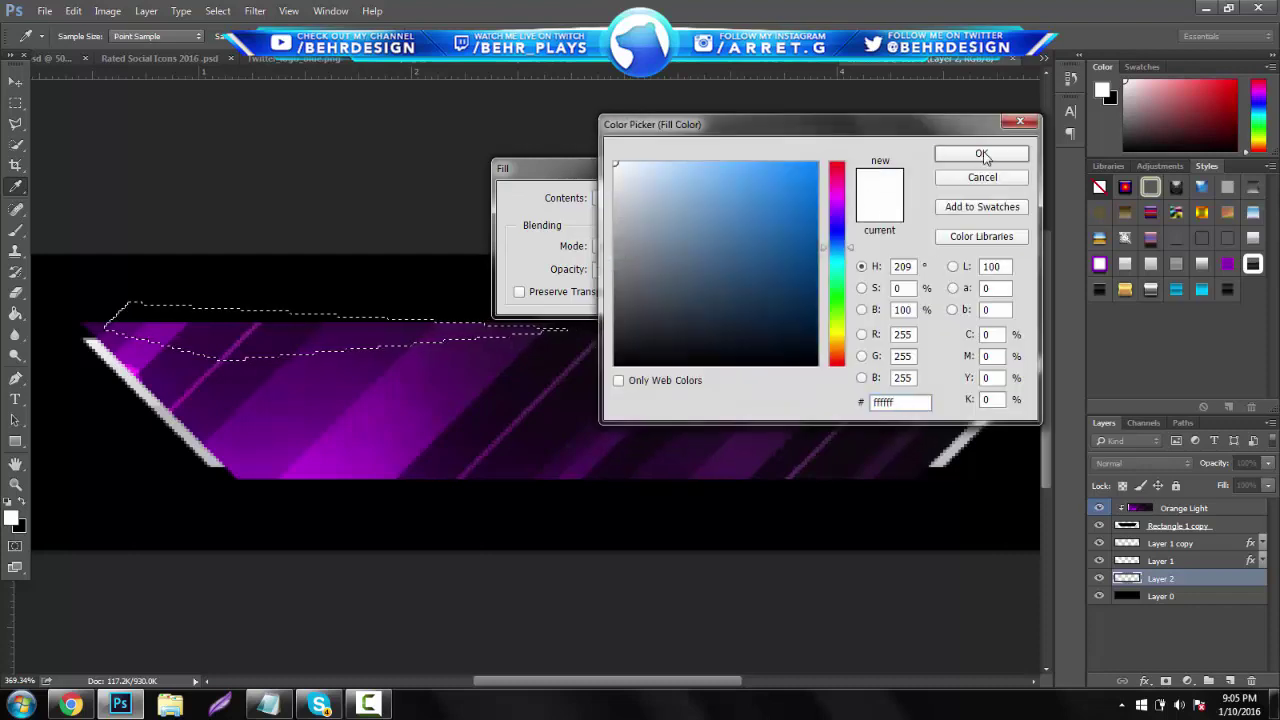
key(Return)
click(738, 200)
Deselect, apply the same style preset to the sliver, and nudge it slightly down
right_click(515, 279)
click(545, 289)
click(1124, 263)
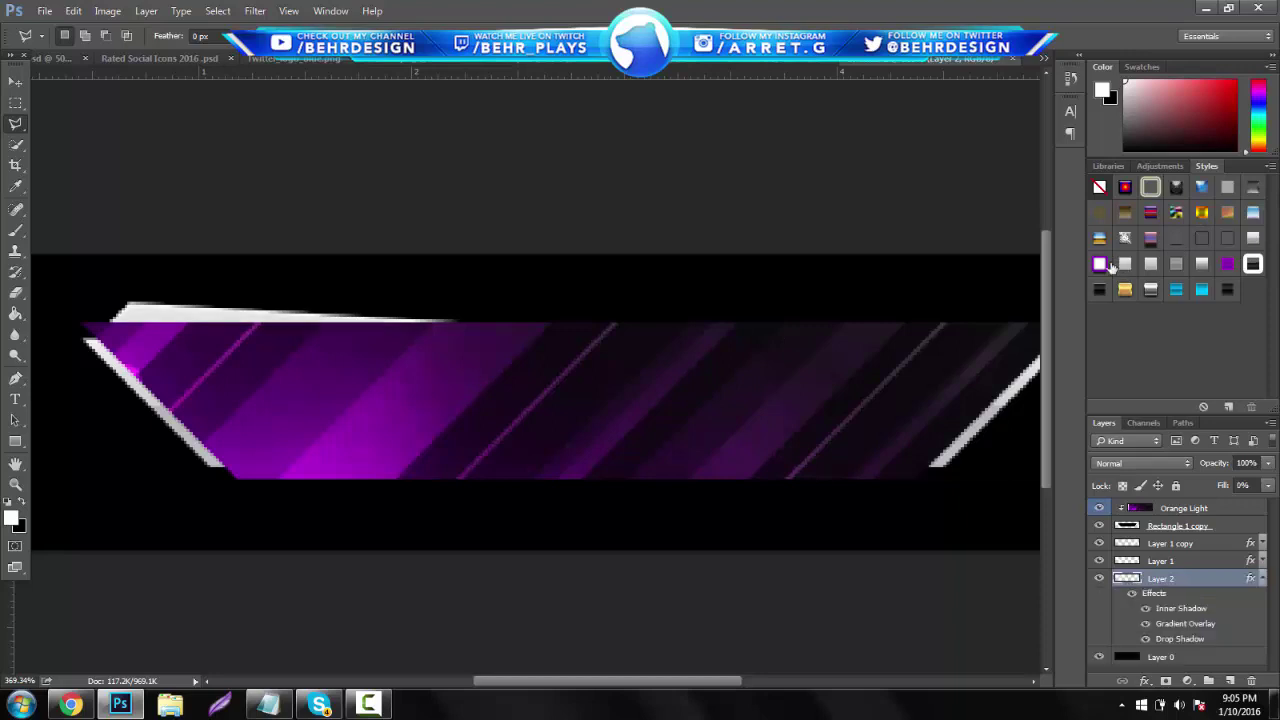
click(15, 484)
drag(388, 359, 336, 359)
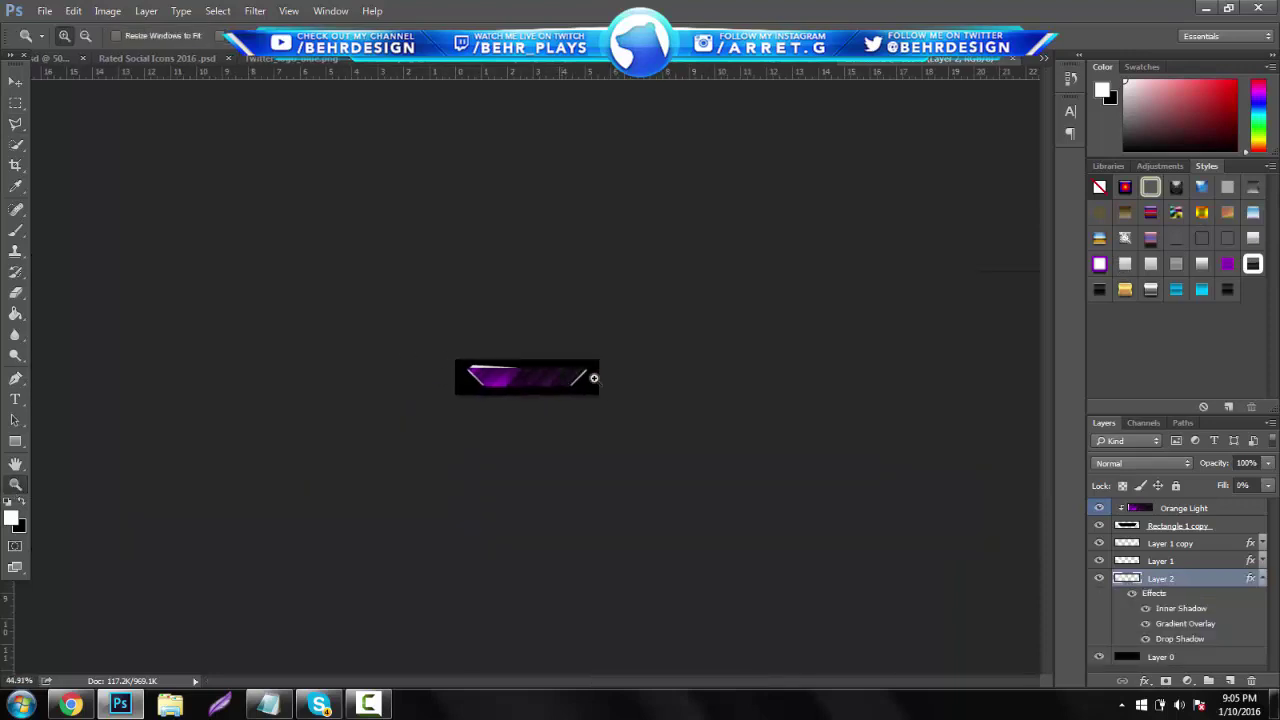
drag(591, 374, 646, 369)
click(16, 86)
drag(405, 248, 407, 259)
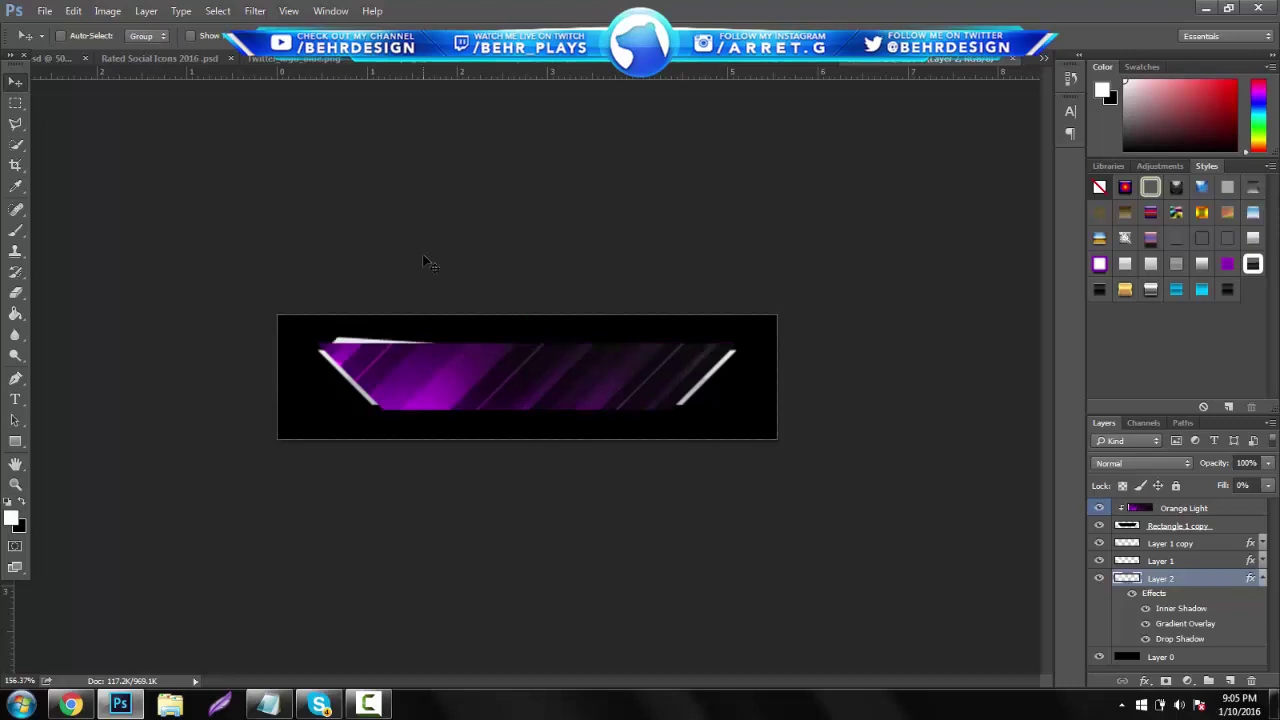
Duplicate the top white sliver, flip it horizontally, and move it to the banner's top-right edge
key(ctrl+j)
click(73, 10)
mouse_move(150, 338)
click(340, 508)
drag(540, 375, 603, 377)
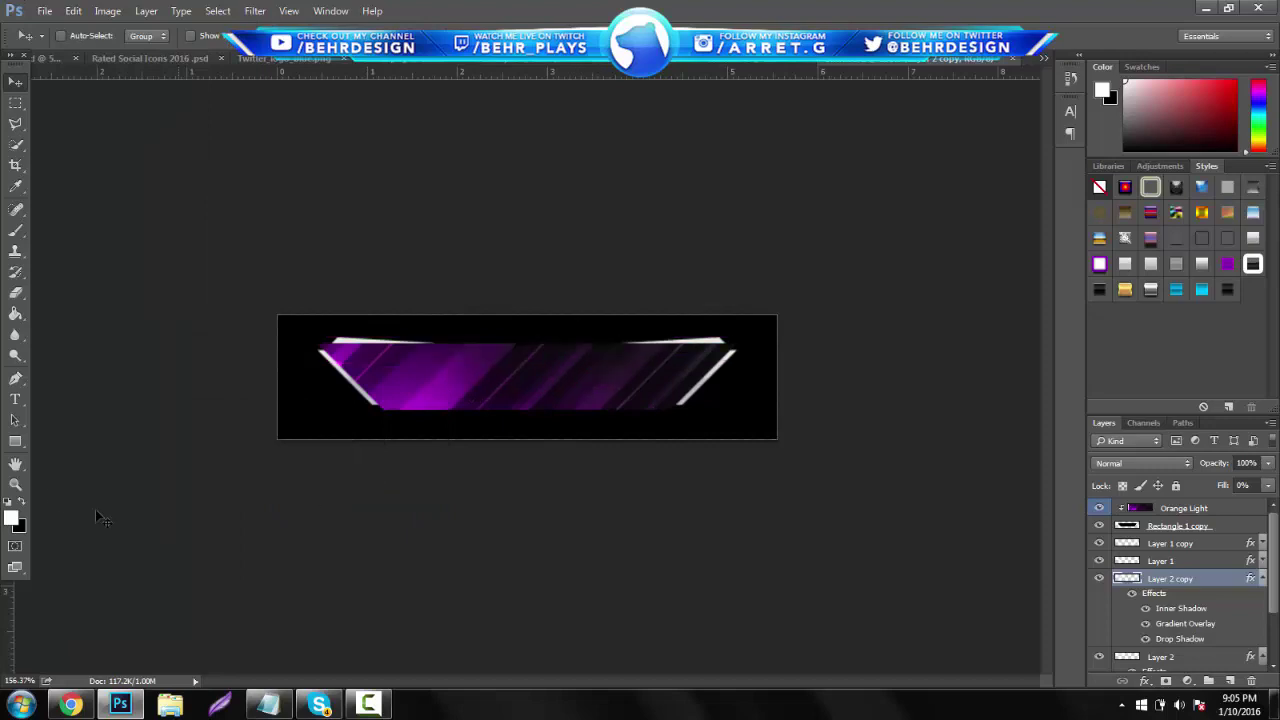
Zoom the canvas to about 300% so the banner fills the workspace
click(15, 484)
click(550, 357)
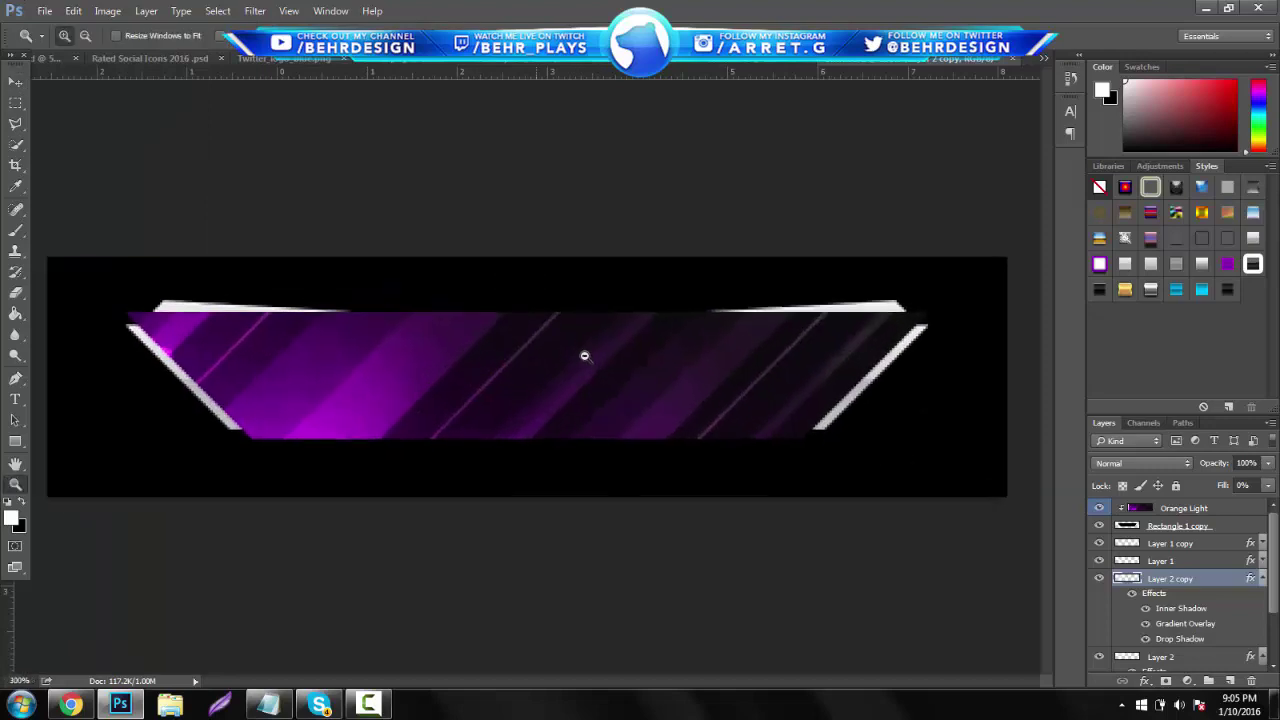
drag(585, 355, 583, 357)
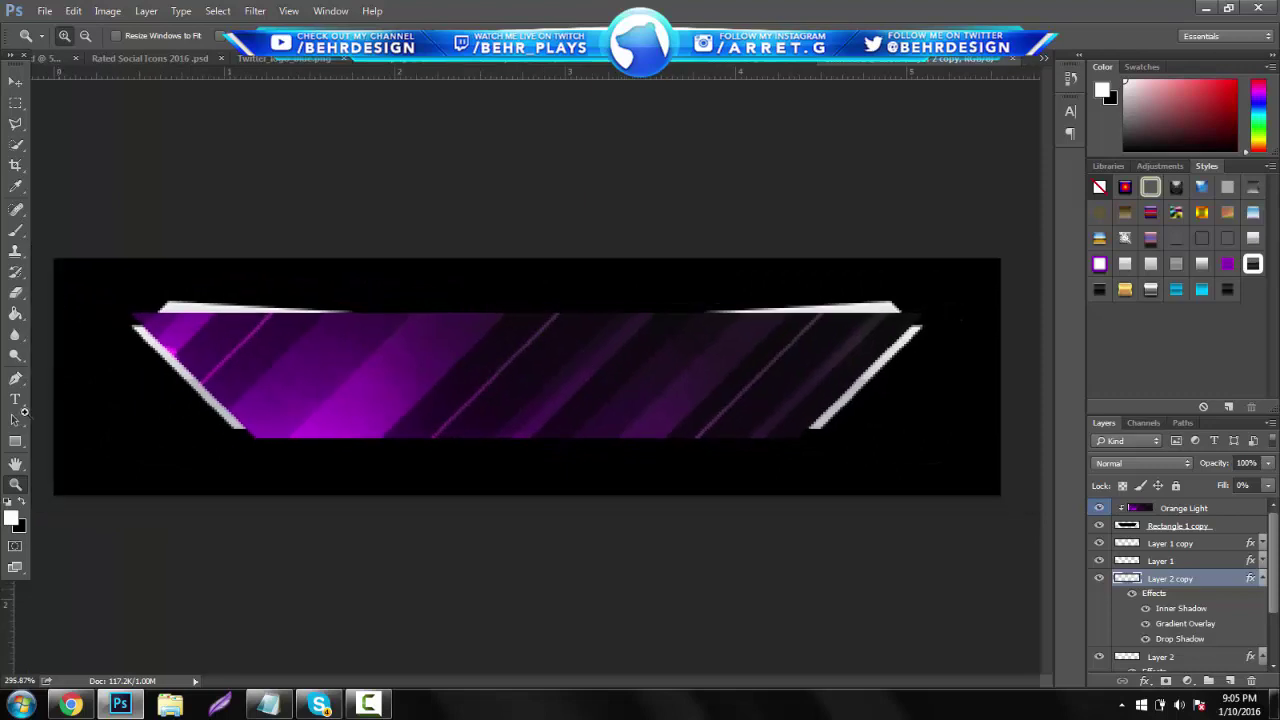
click(15, 400)
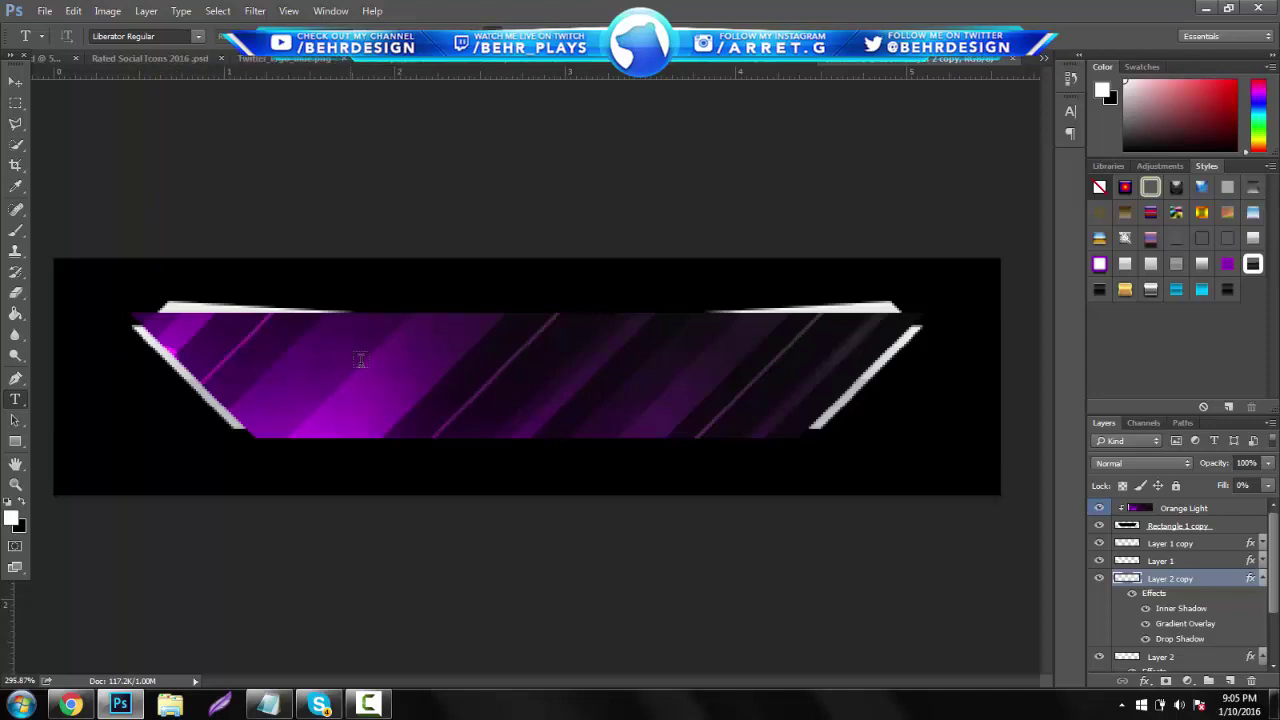
Add 'TEMPLATE' text, move its layer to the top, and centre it on the banner
click(365, 397)
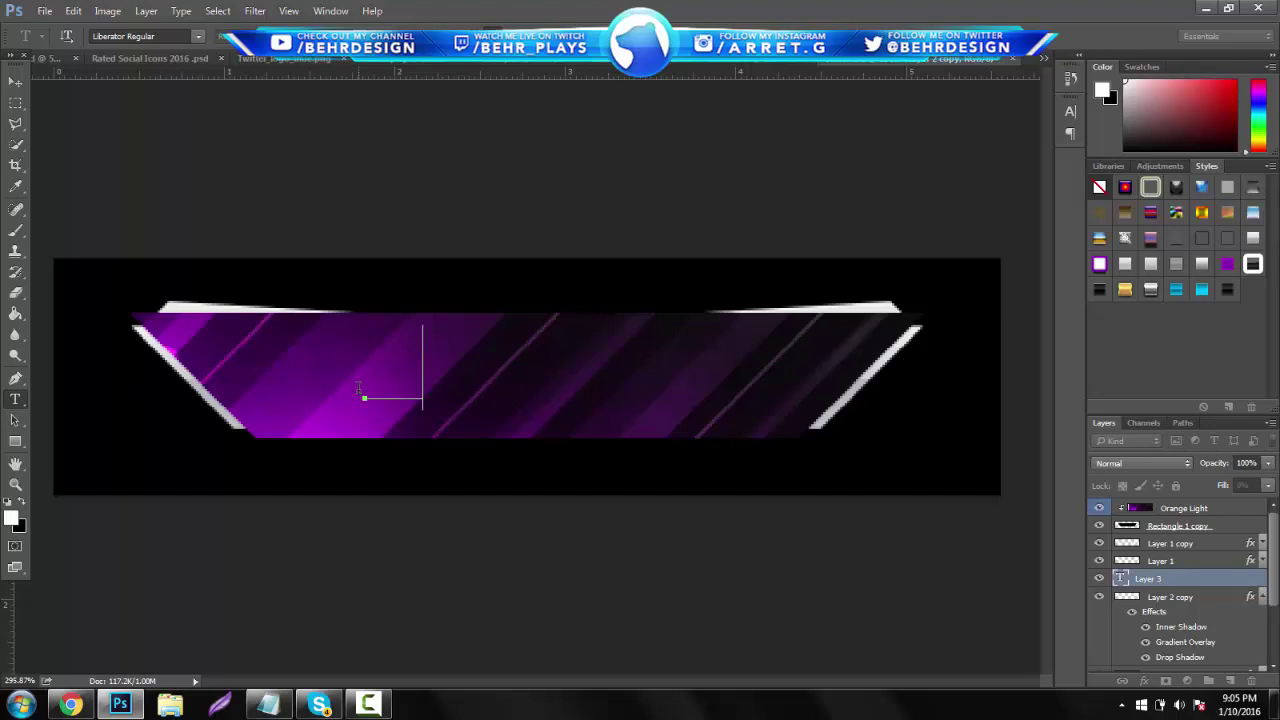
key(BackSpace)
key(BackSpace)
click(1191, 580)
drag(1191, 580, 1200, 502)
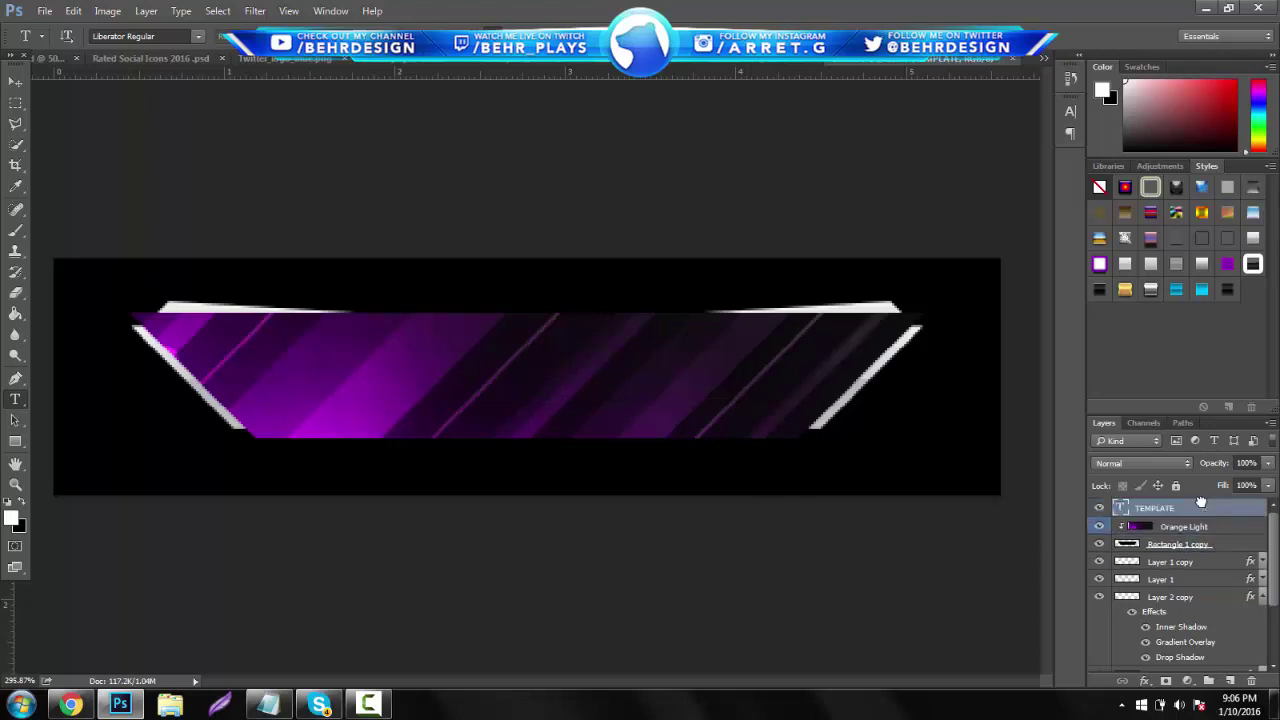
click(15, 82)
mouse_move(516, 374)
mouse_down()
mouse_move(490, 378)
mouse_move(516, 378)
mouse_up()
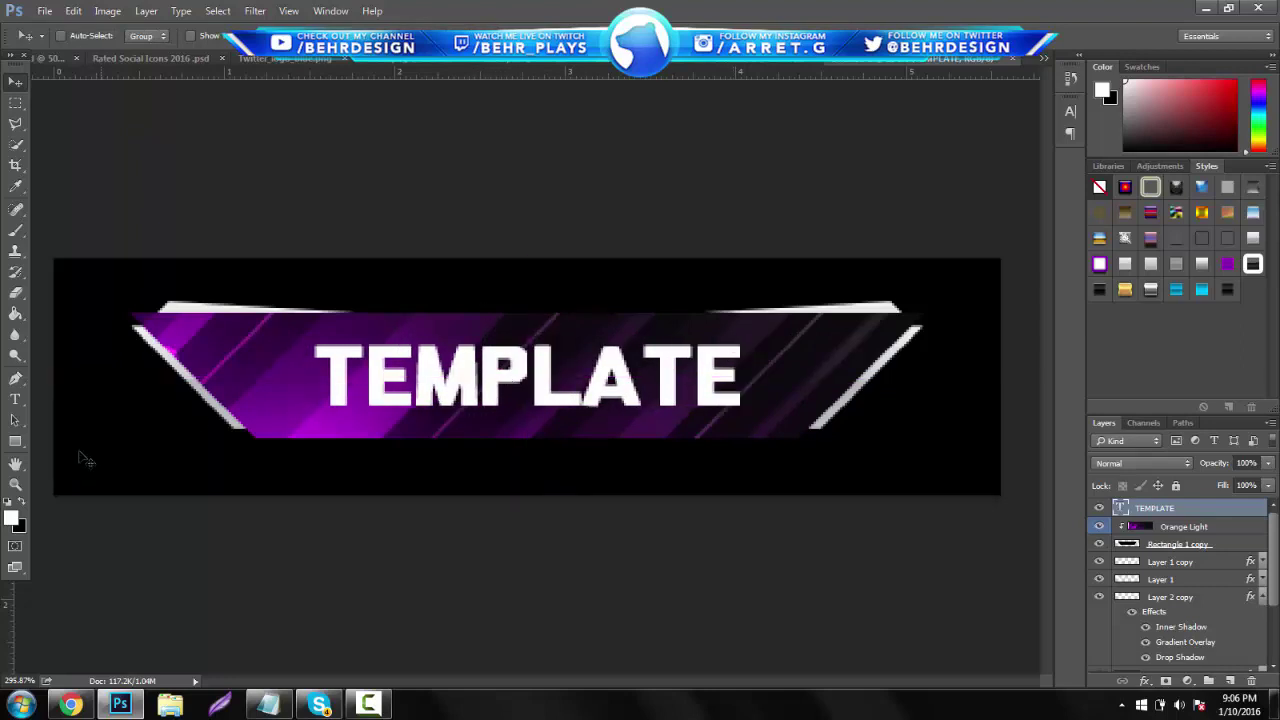
Give the TEMPLATE text a silver style with inner shadow, gradient overlay and drop shadow
click(15, 399)
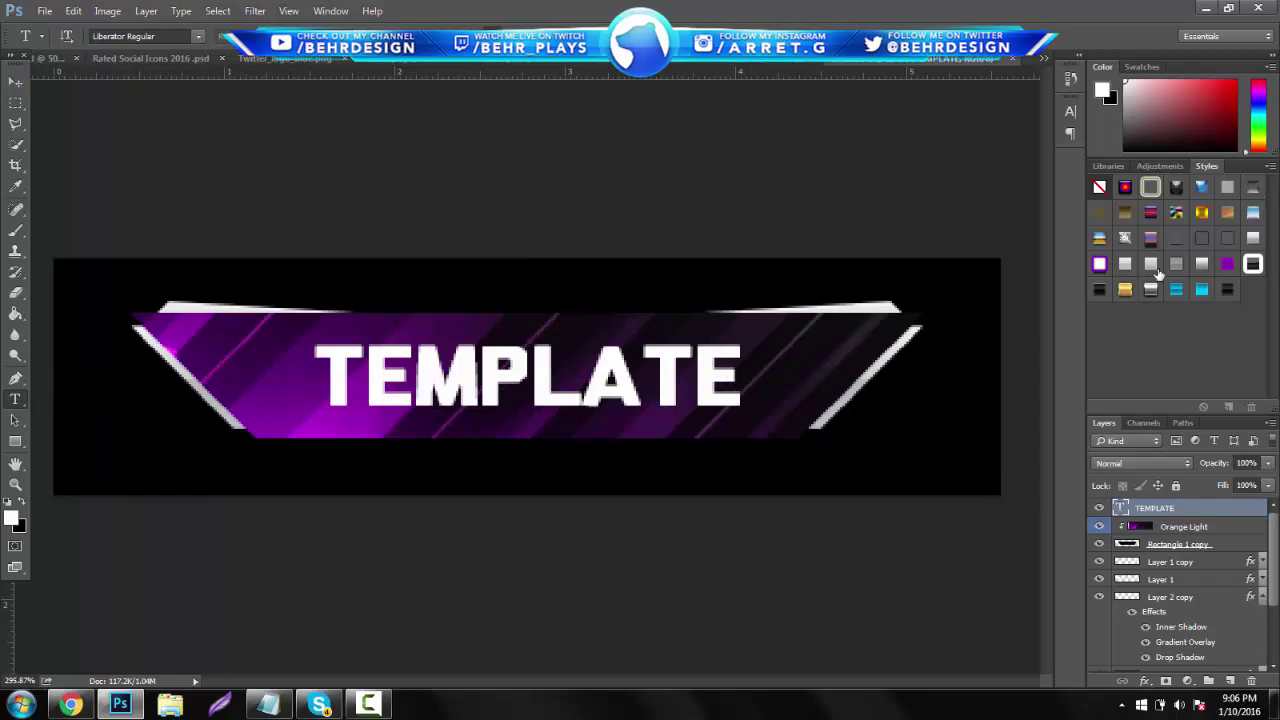
click(1125, 264)
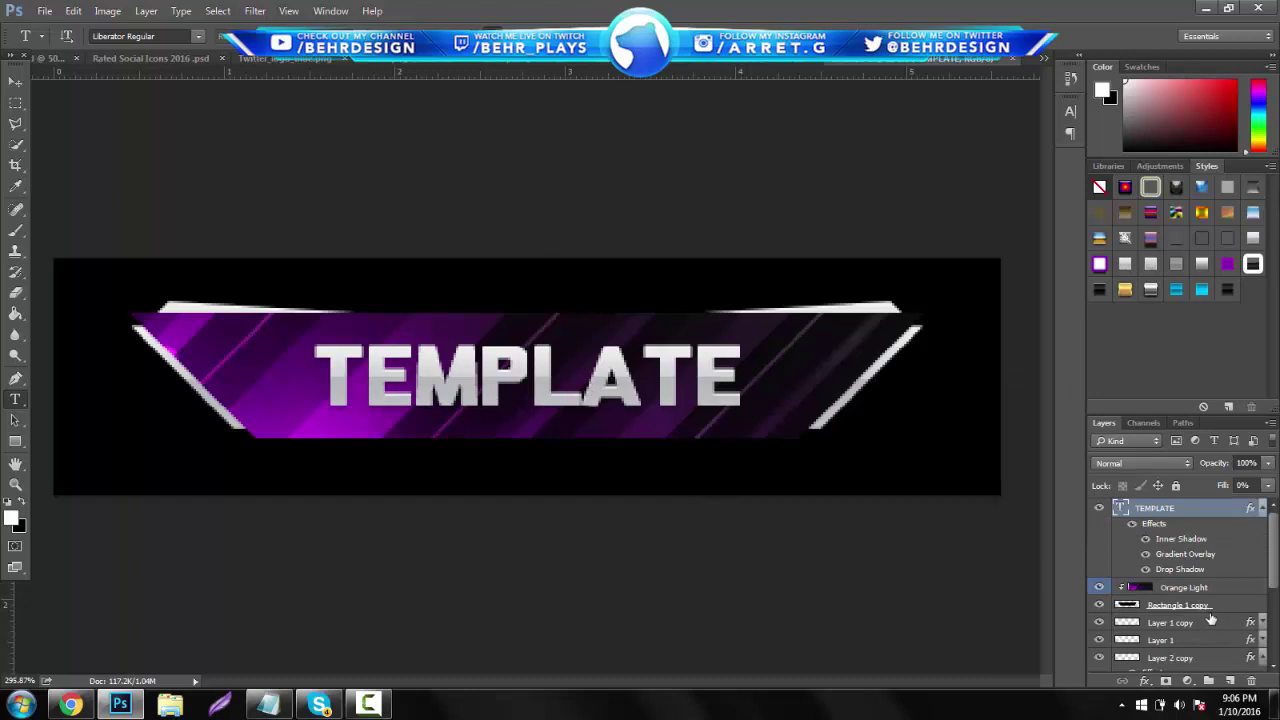
click(15, 484)
mouse_move(530, 385)
mouse_down()
mouse_move(451, 387)
mouse_move(537, 385)
mouse_up()
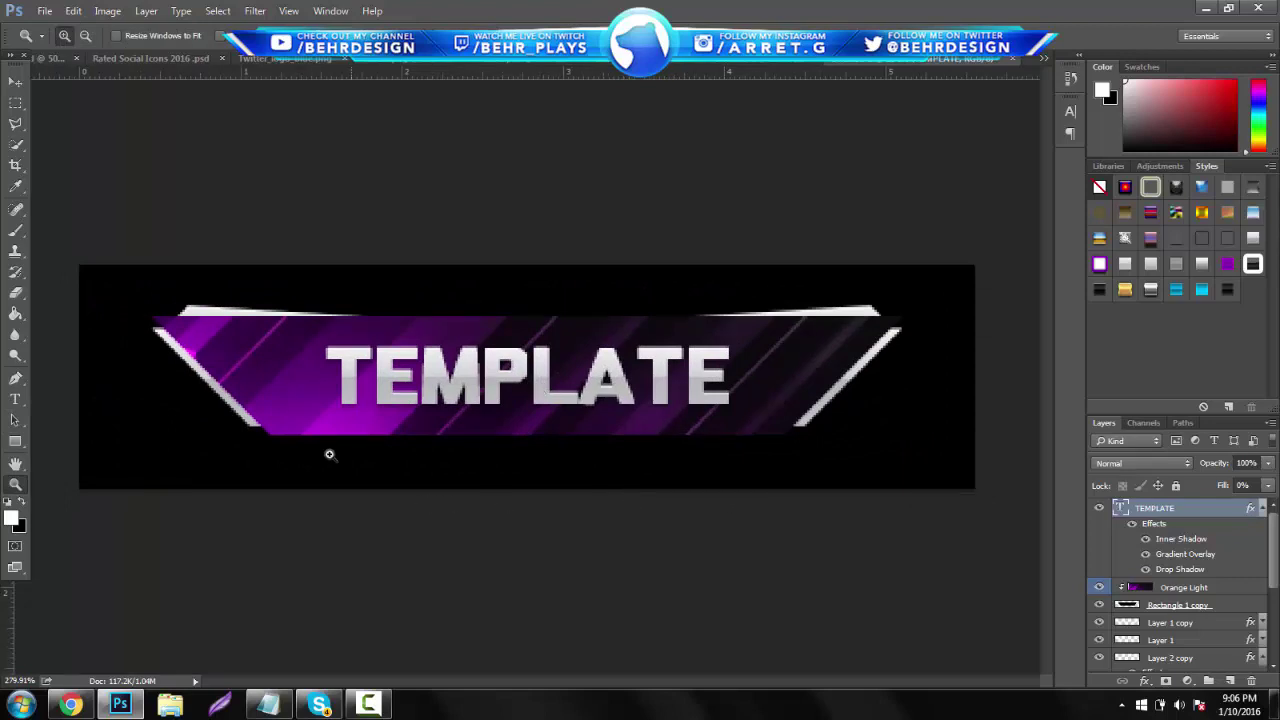
Add a new Layer 3 above Rectangle 1 copy, with Orange Light moved below it
click(1203, 607)
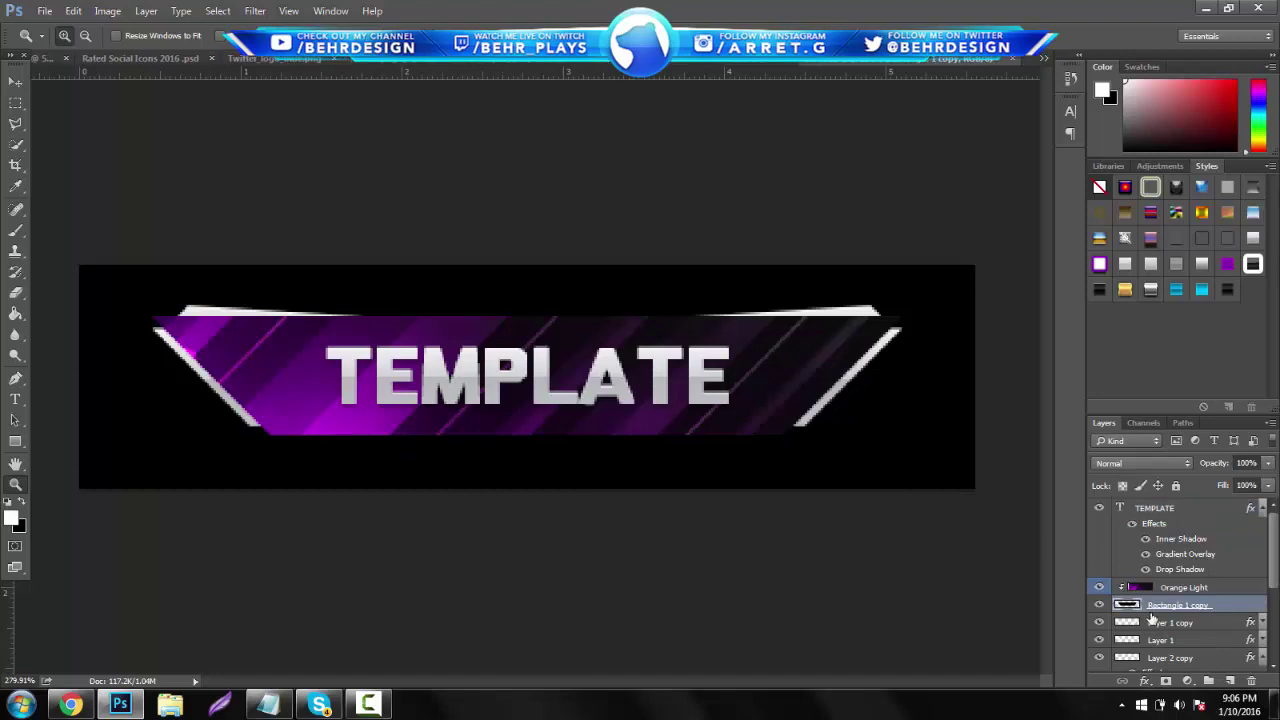
click(1228, 682)
drag(1173, 590, 1180, 613)
click(1176, 589)
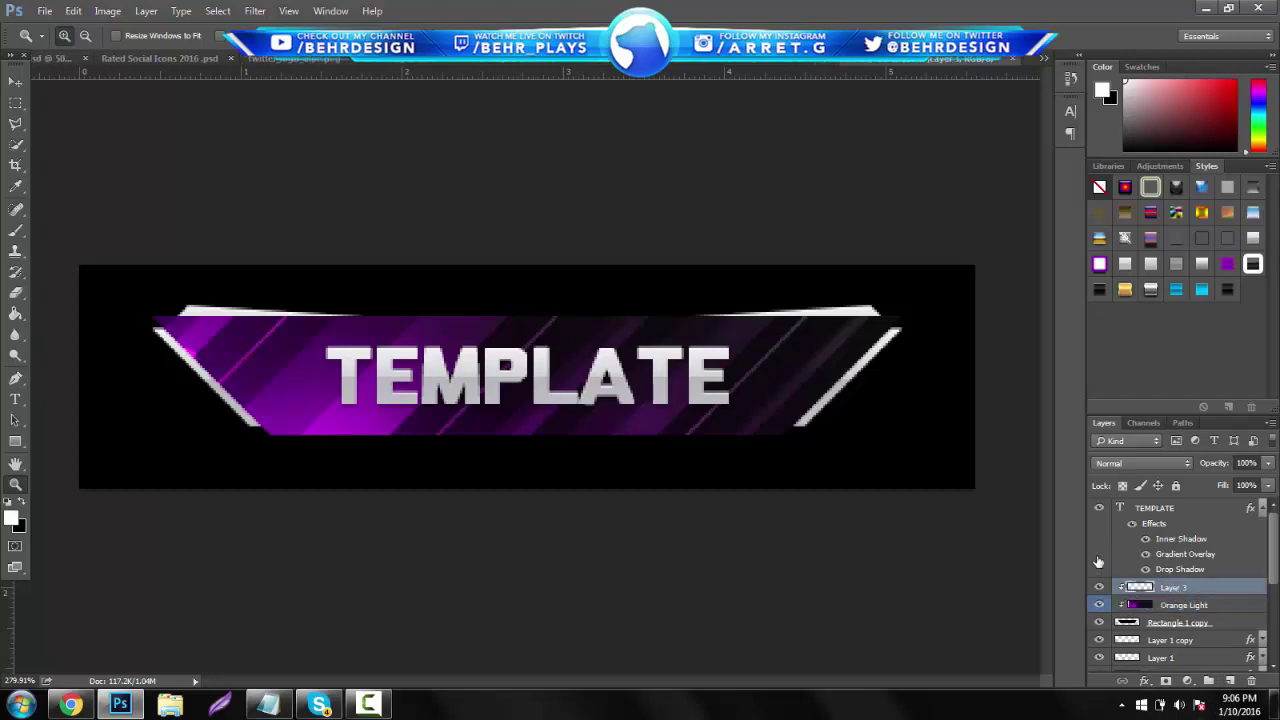
Paint a soft white glow on Layer 3 with a 90 px brush at the banner's top centre
click(15, 231)
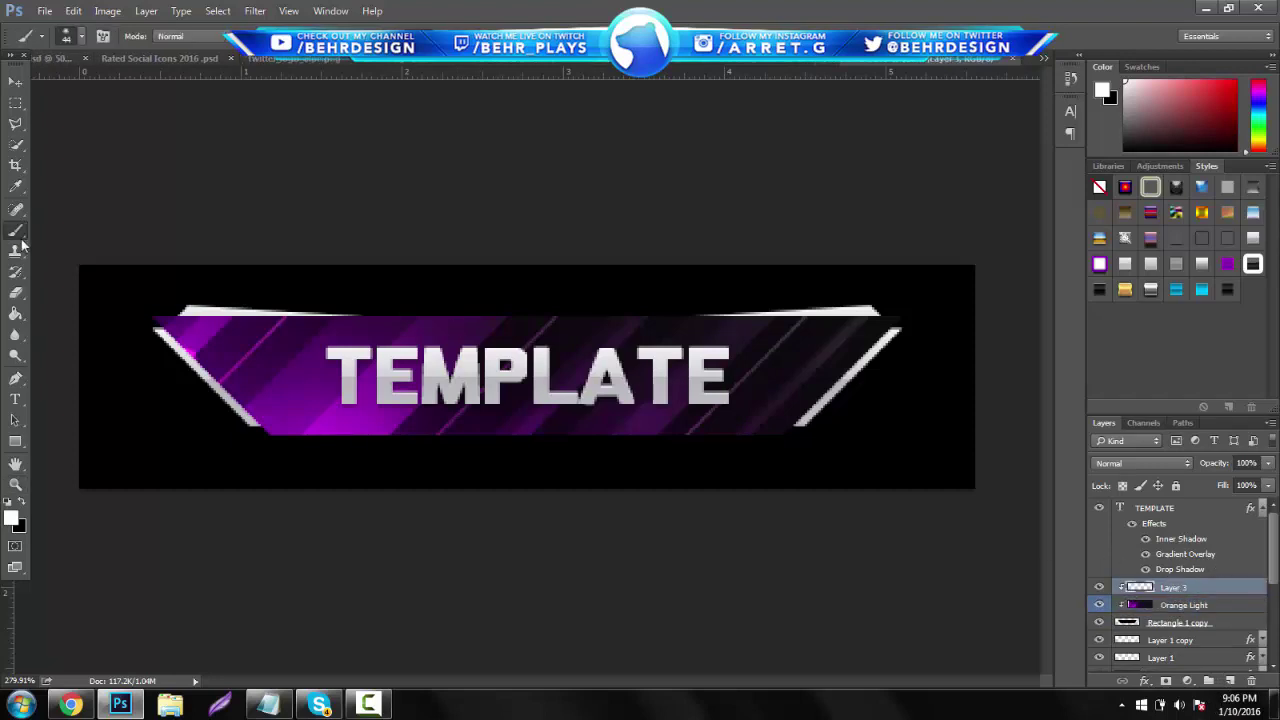
click(76, 39)
click(180, 67)
text(90)
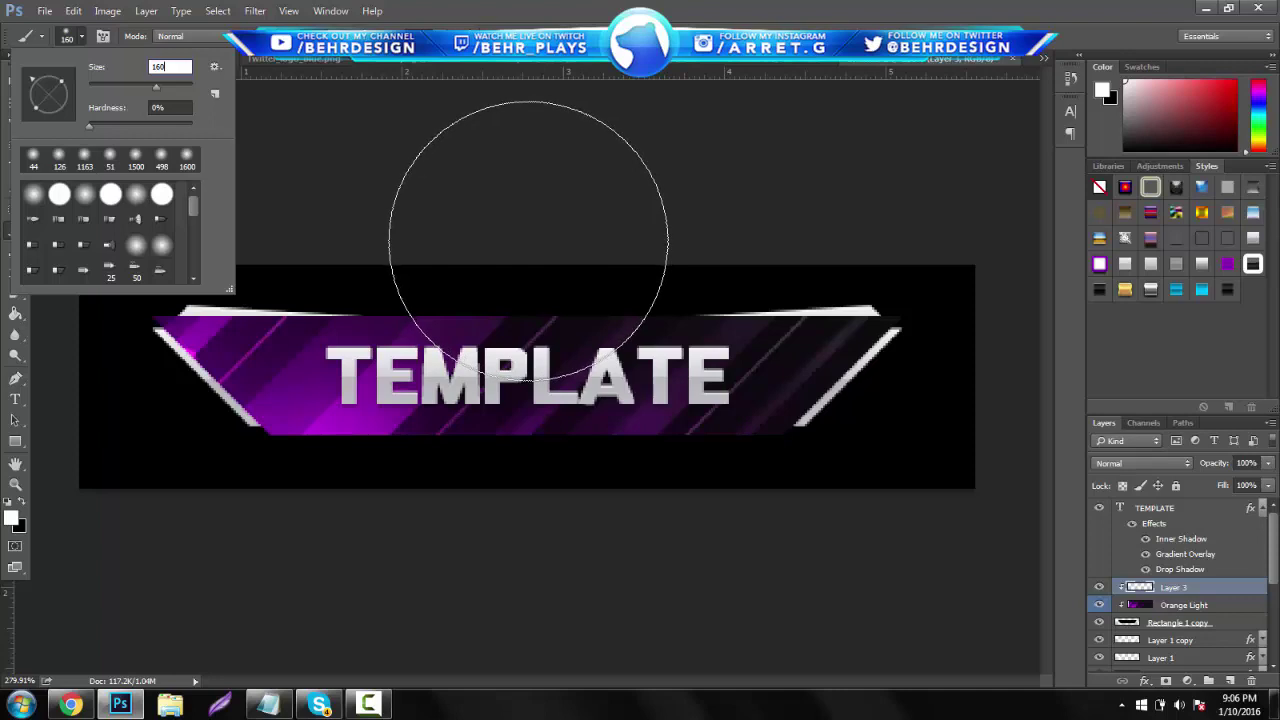
click(528, 242)
click(528, 242)
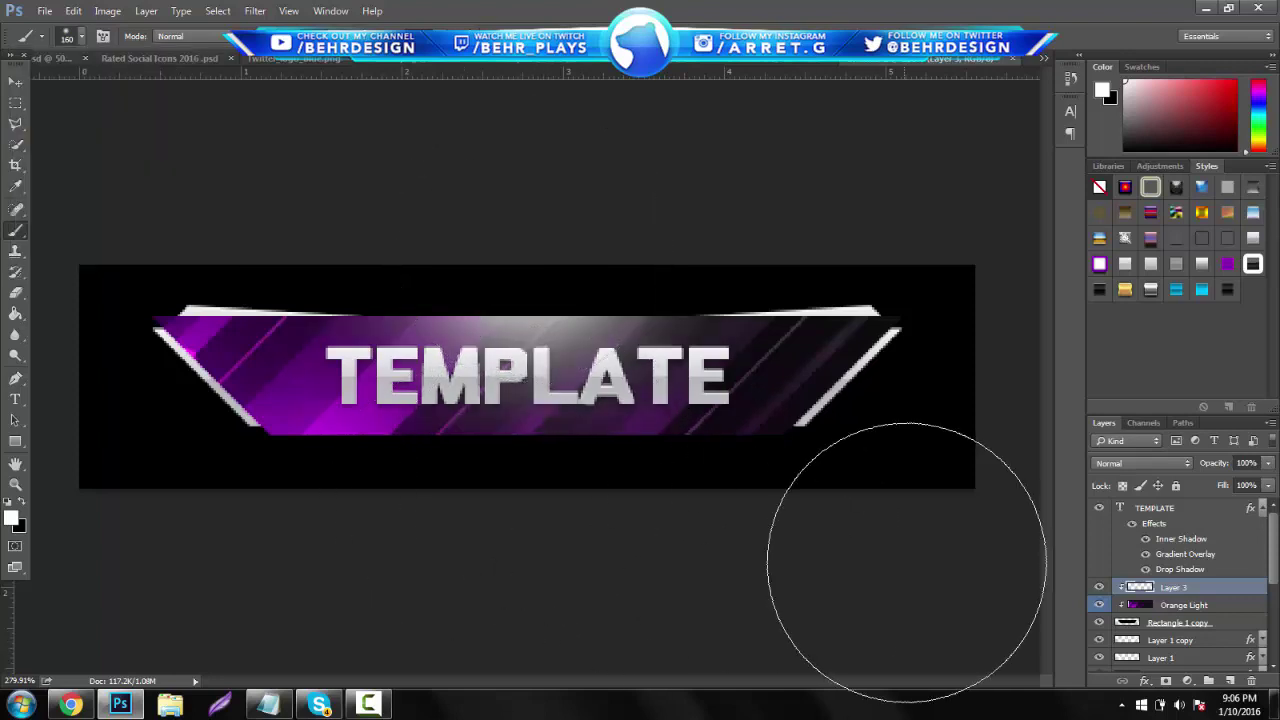
Lower Layer 3's opacity to 30%
click(1268, 463)
drag(1229, 481, 1212, 481)
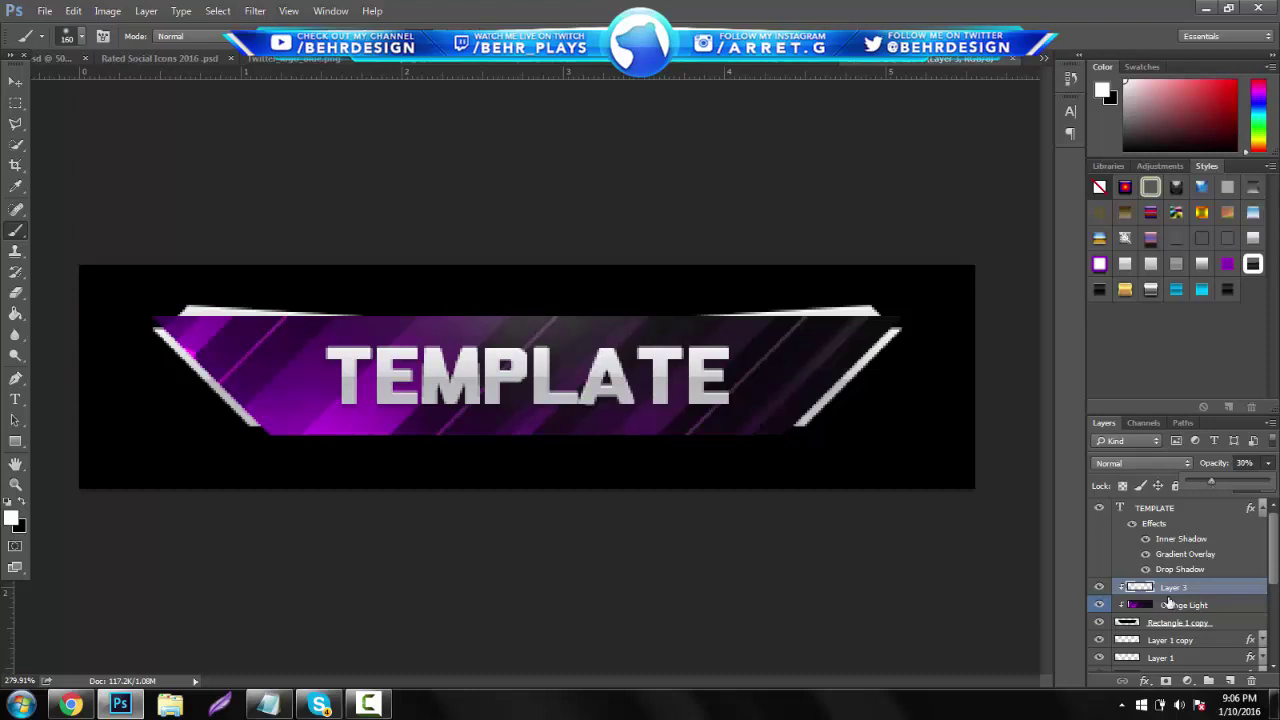
click(1202, 608)
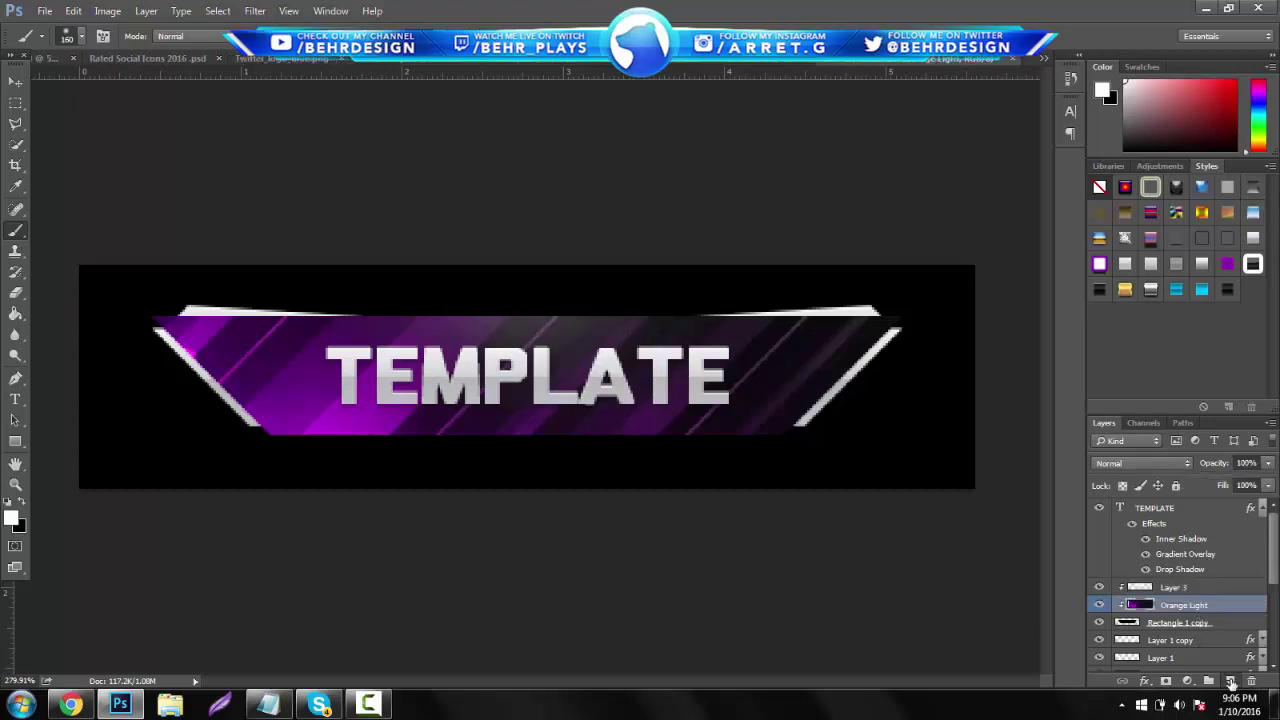
Add Layer 4 and paint soft black shading across the banner with a 57 px brush
click(1231, 681)
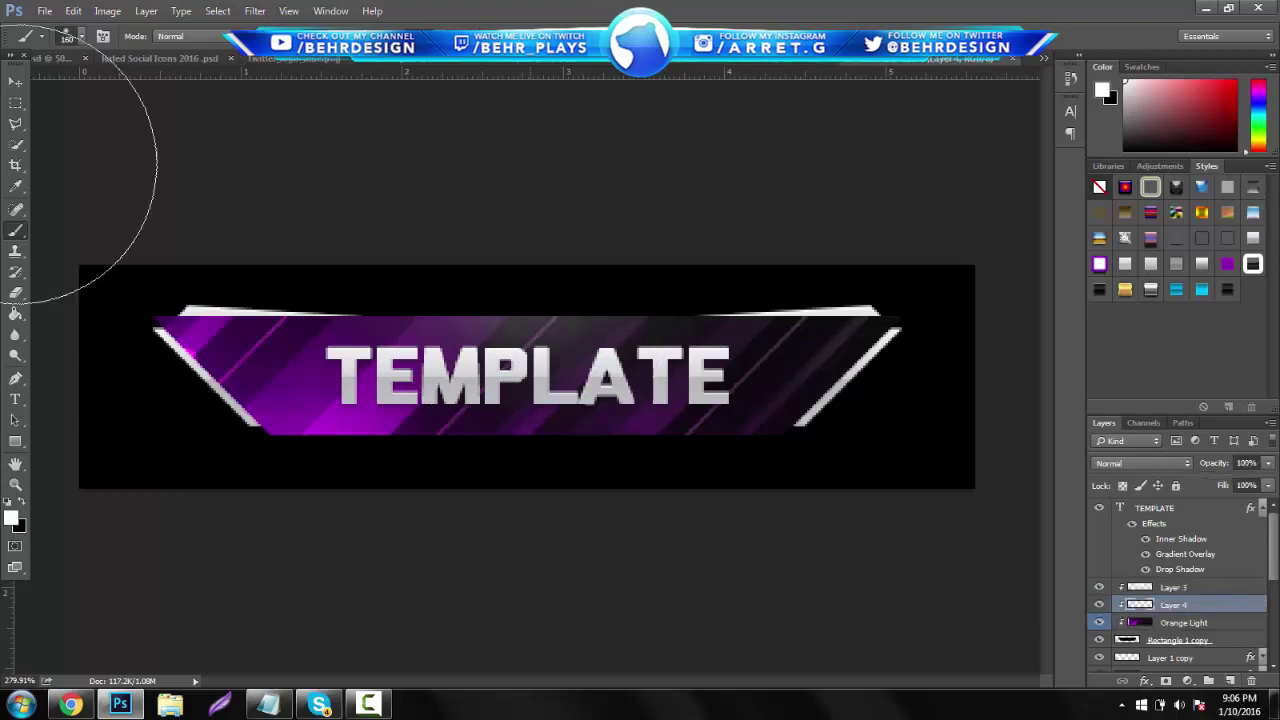
click(22, 504)
click(82, 38)
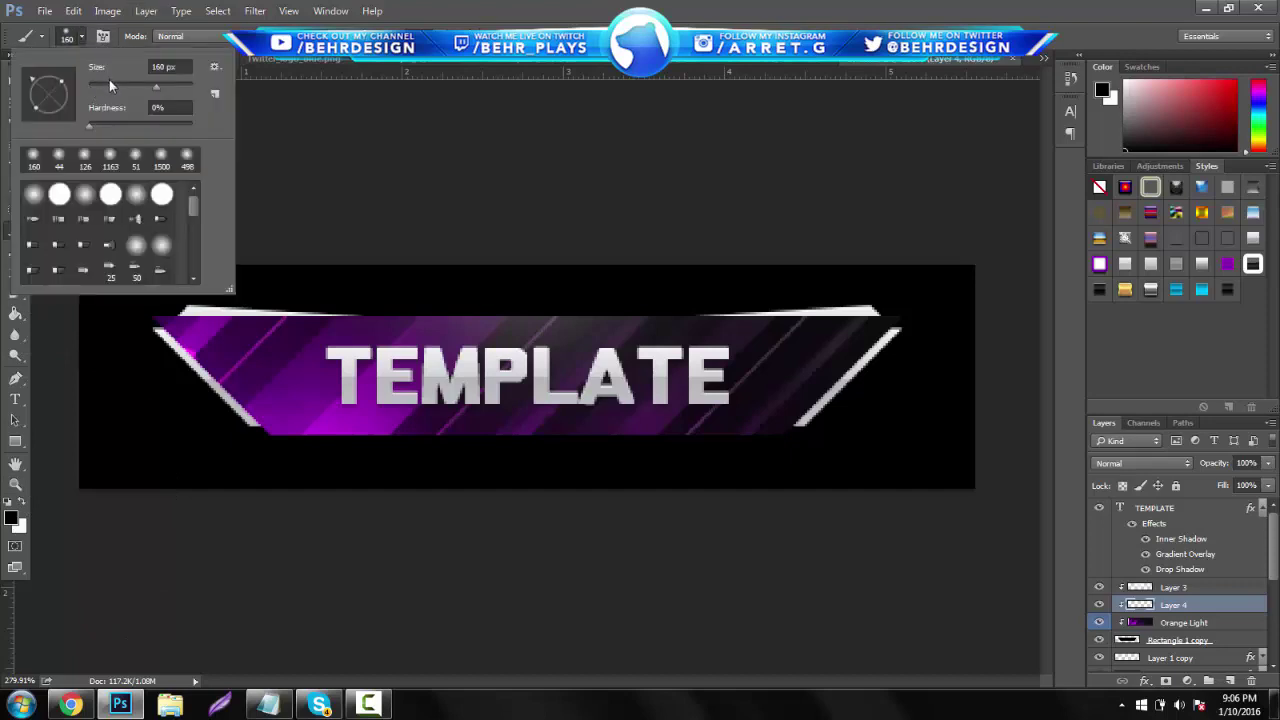
drag(110, 86, 118, 88)
click(82, 38)
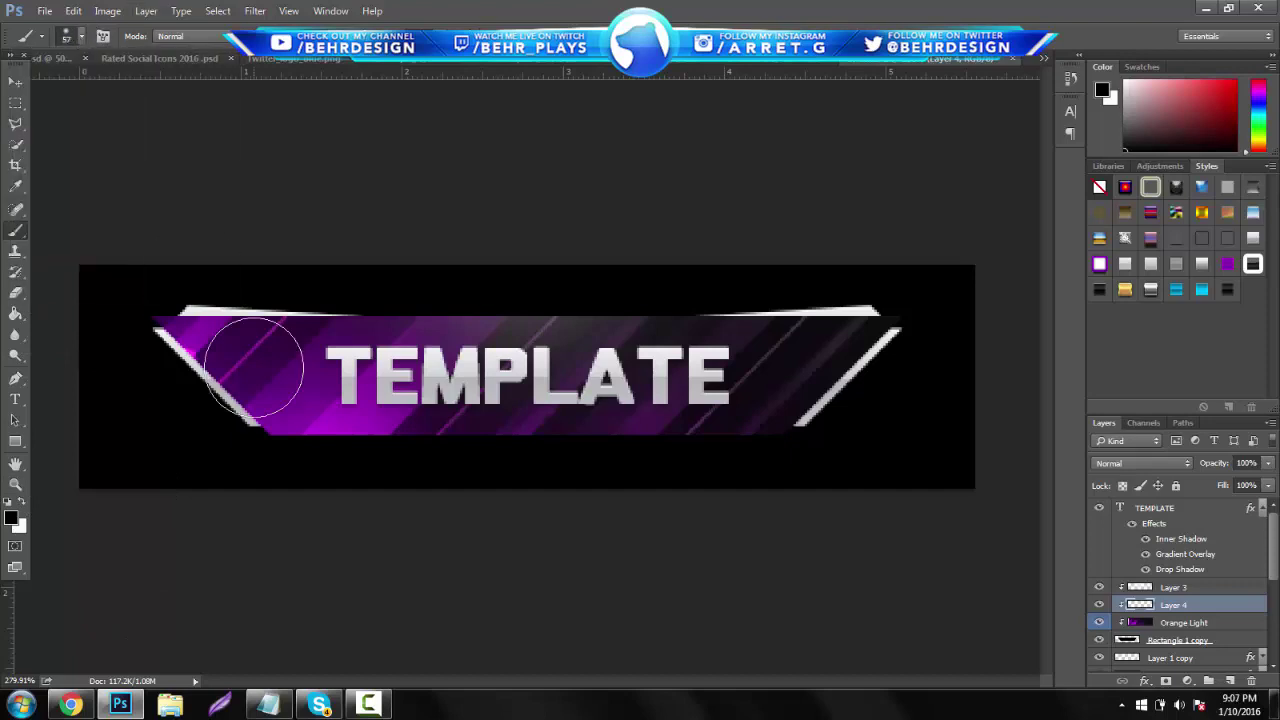
mouse_move(507, 216)
mouse_down()
mouse_move(777, 223)
mouse_move(914, 343)
mouse_move(883, 466)
mouse_move(723, 524)
mouse_up()
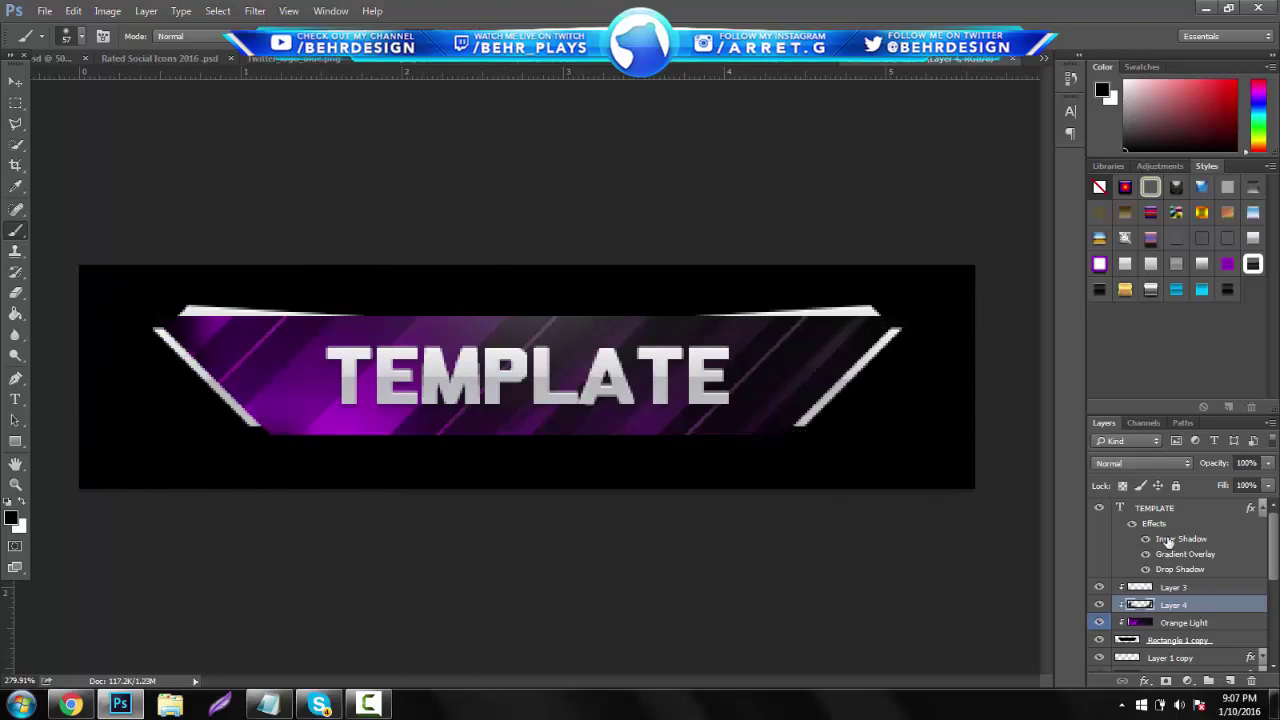
Set Layer 4's opacity to 49% and zoom out to view the whole banner
click(1268, 463)
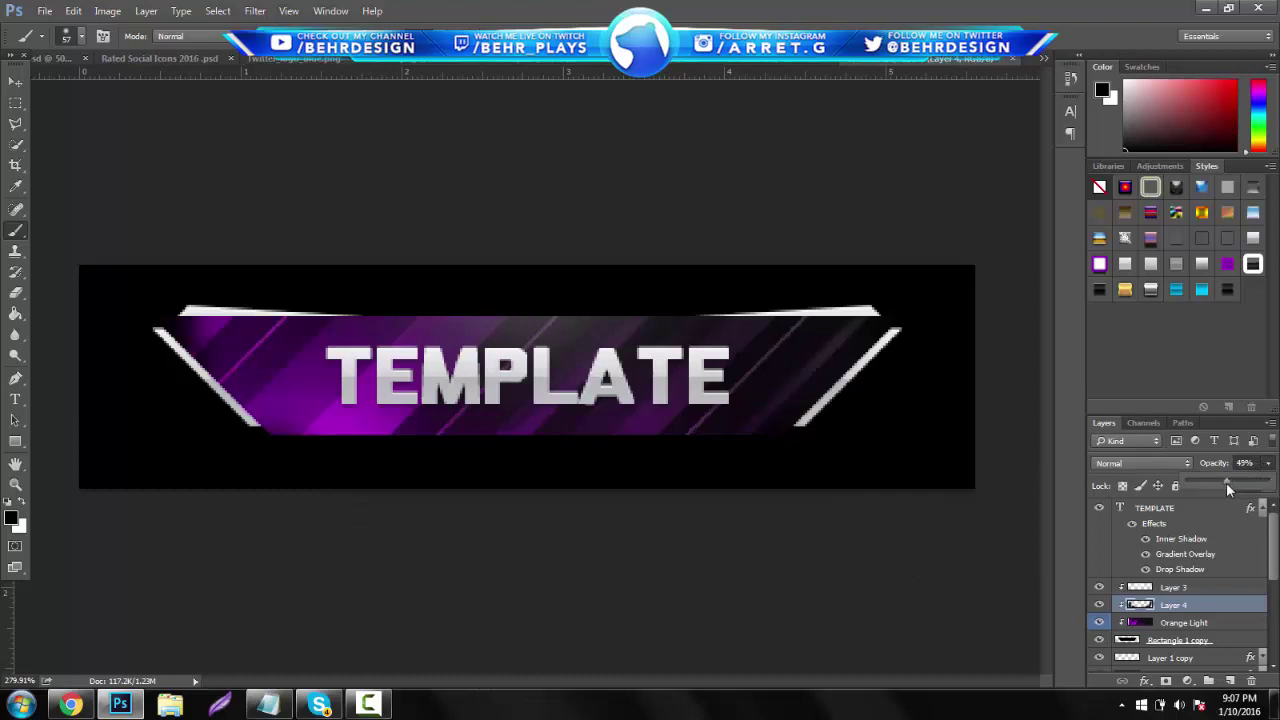
click(15, 484)
drag(623, 414, 516, 392)
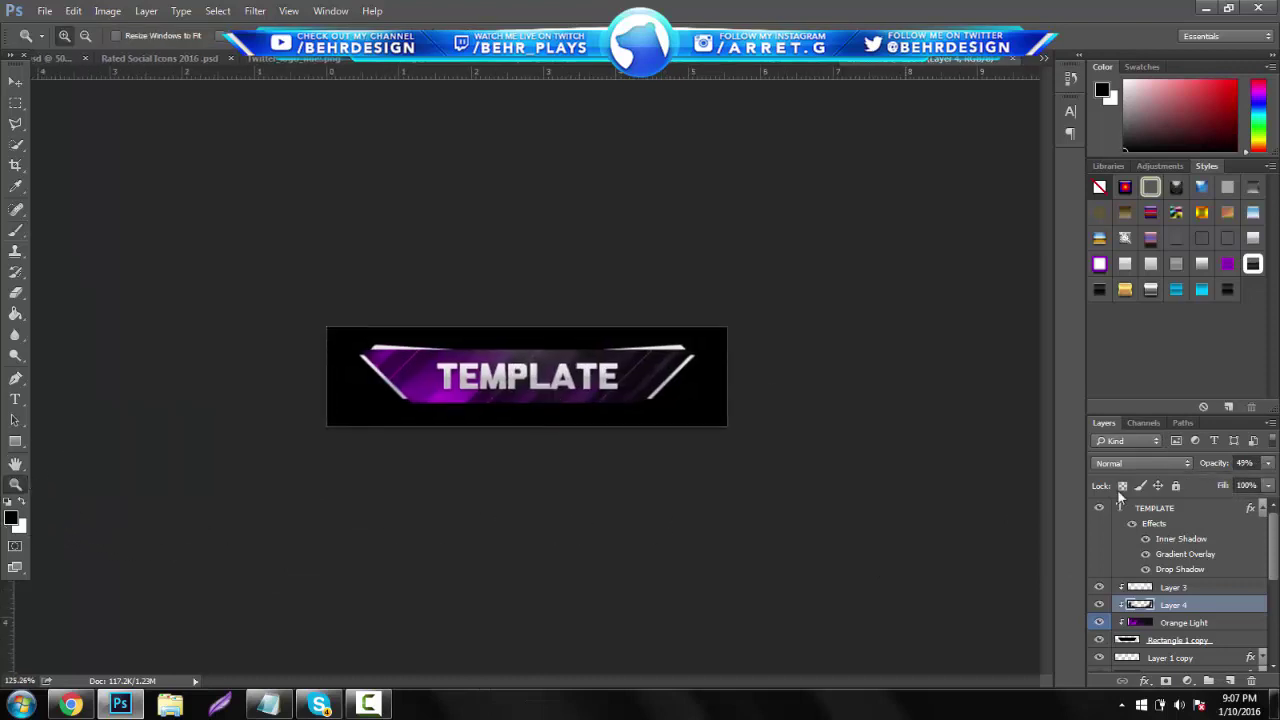
drag(1269, 544, 1275, 640)
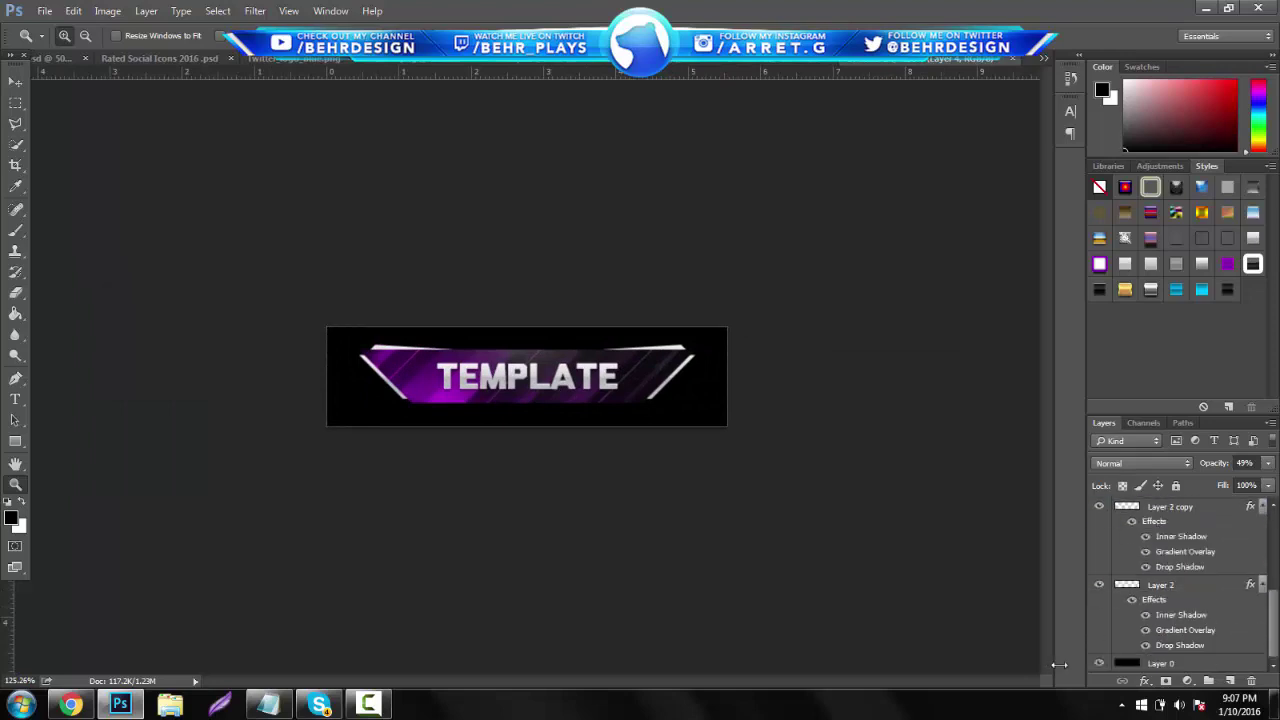
Hide the black background and save the banner to the Desktop as PNG 'TemplateText'
click(1098, 664)
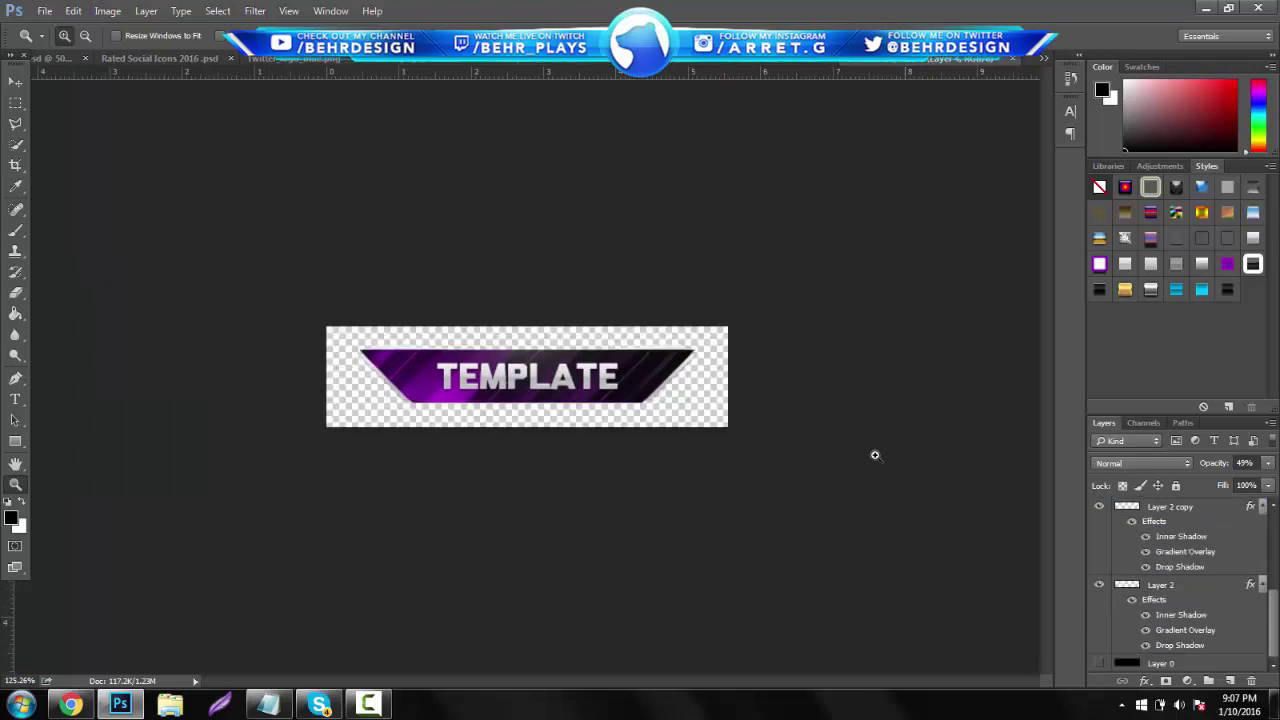
drag(538, 401, 592, 398)
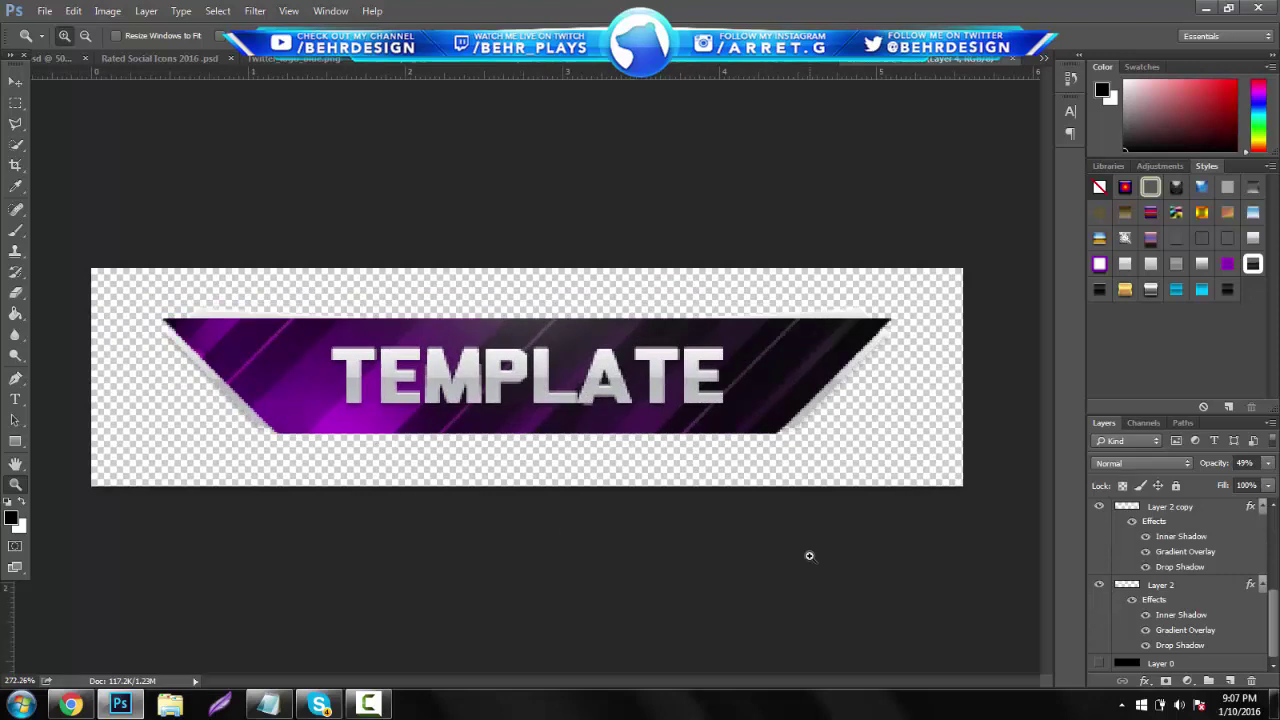
click(45, 11)
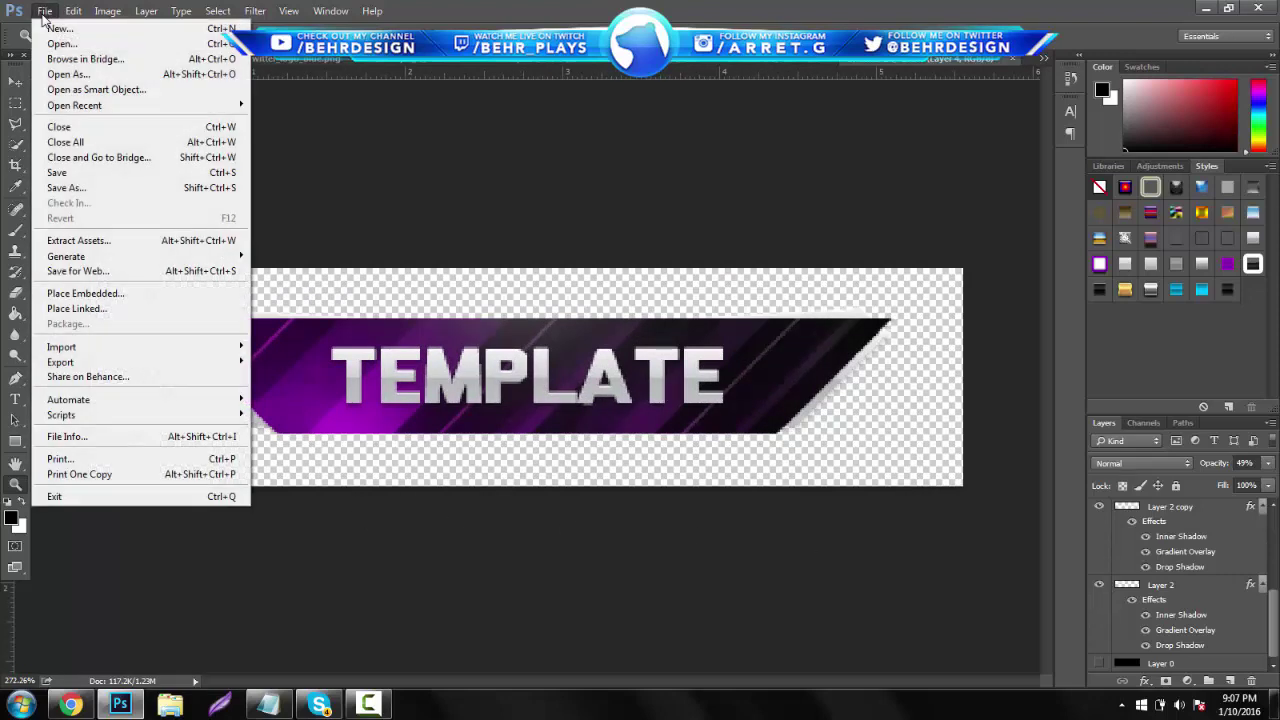
click(140, 187)
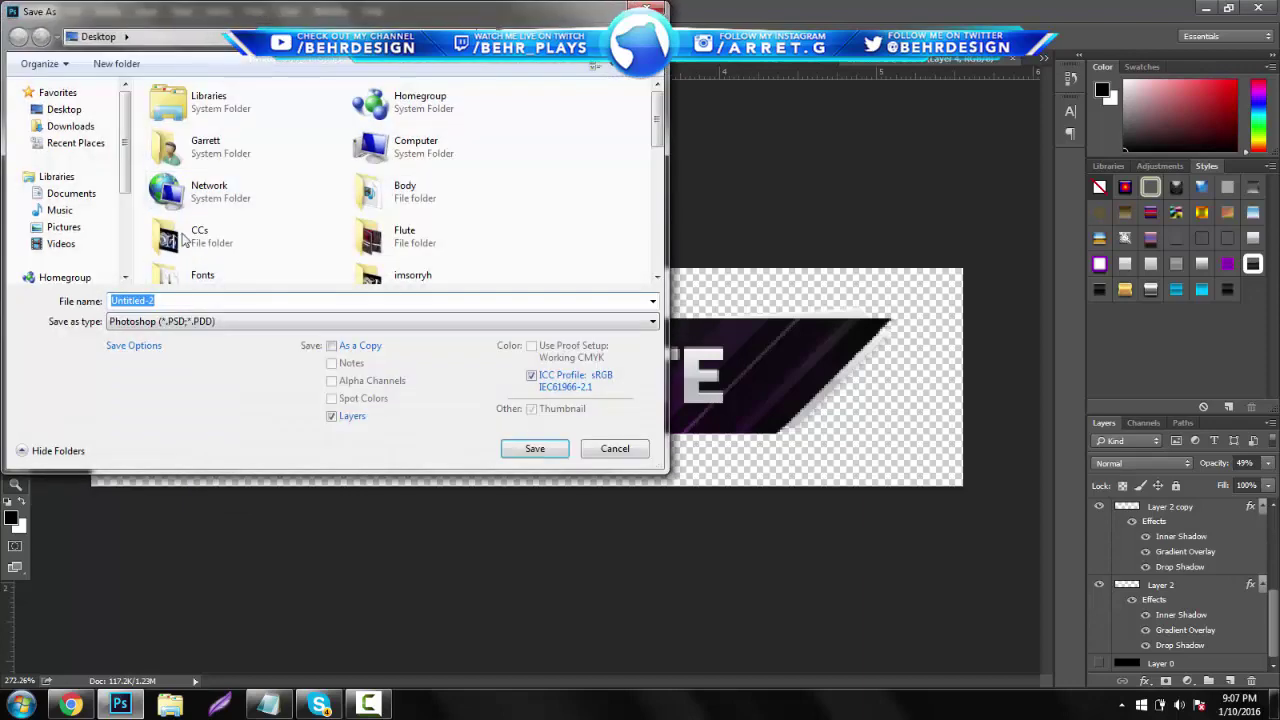
click(62, 109)
click(180, 323)
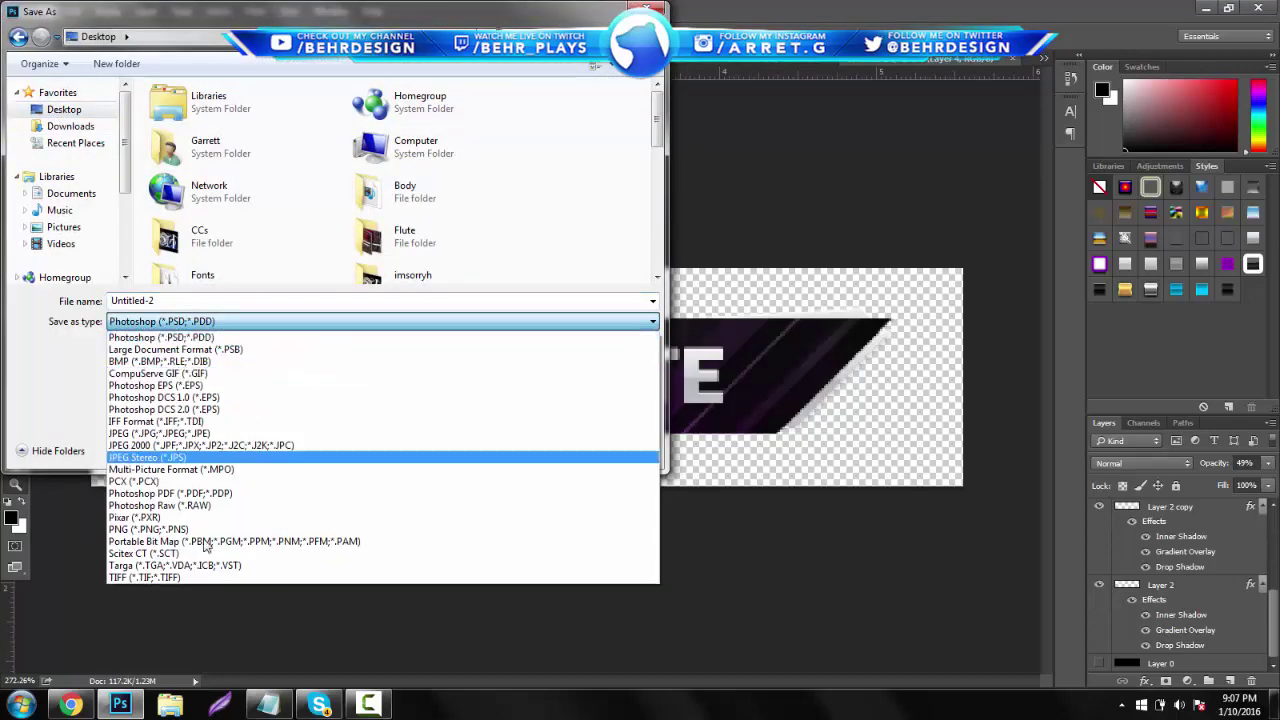
click(200, 529)
double_click(163, 299)
text(TemplateText)
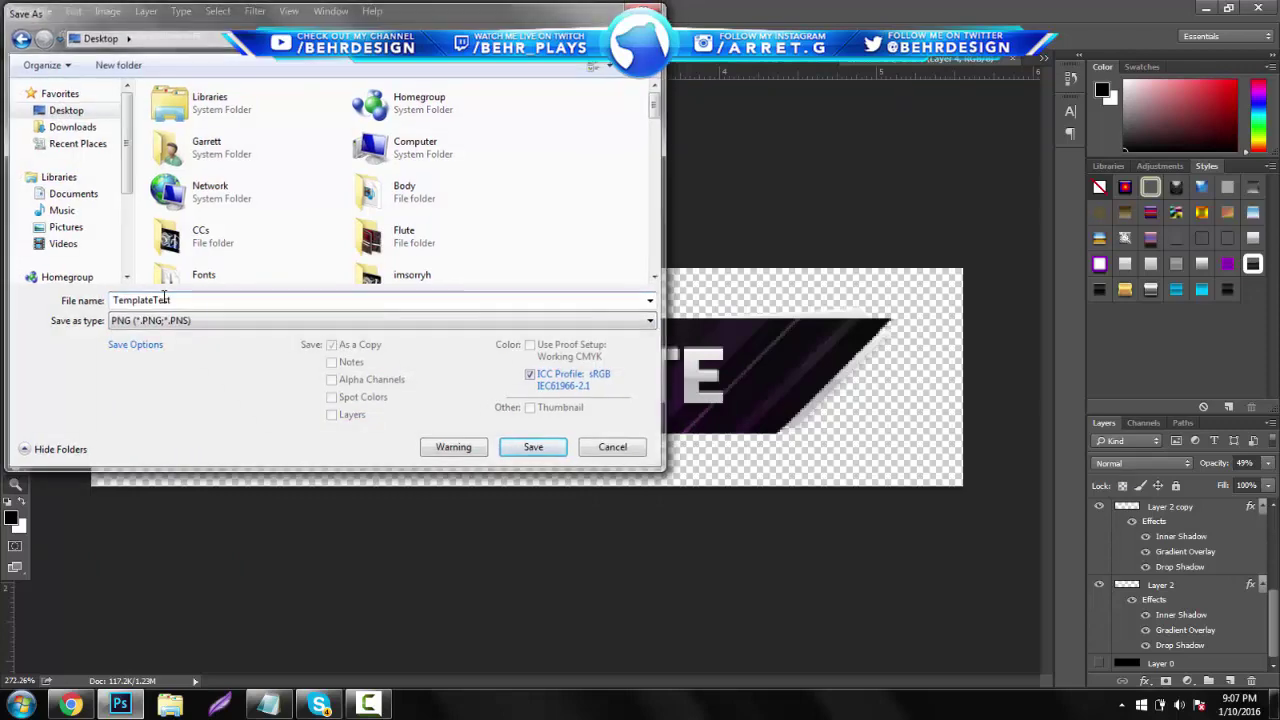
key(Return)
key(Return)
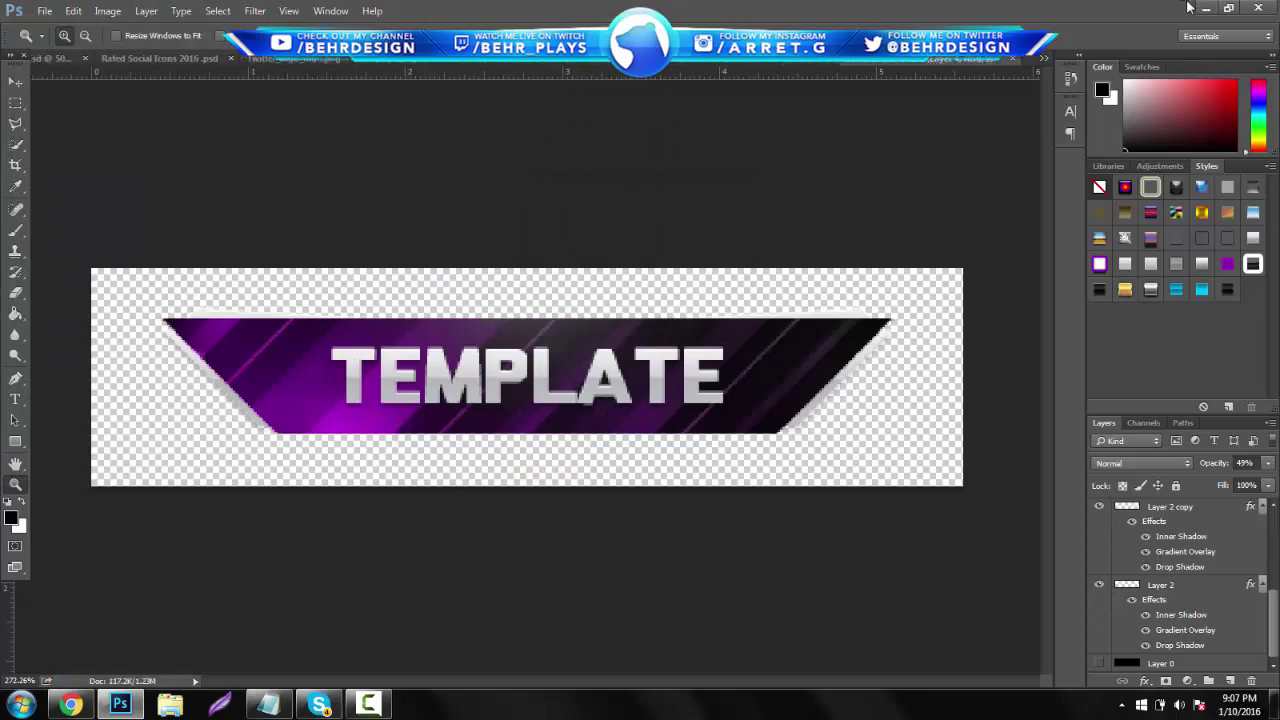
Minimize Photoshop, the Behance window and Notepad, then return Chrome to the Twitch channel tab
click(1207, 8)
click(1209, 8)
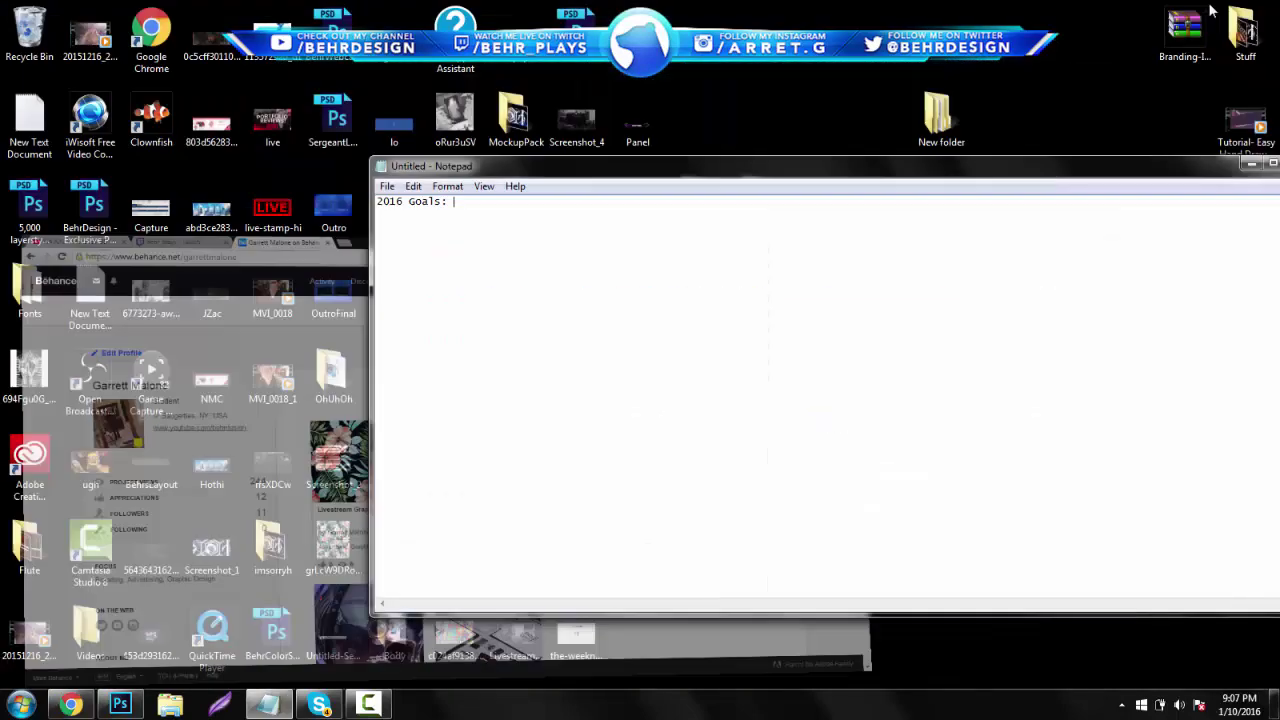
click(1250, 168)
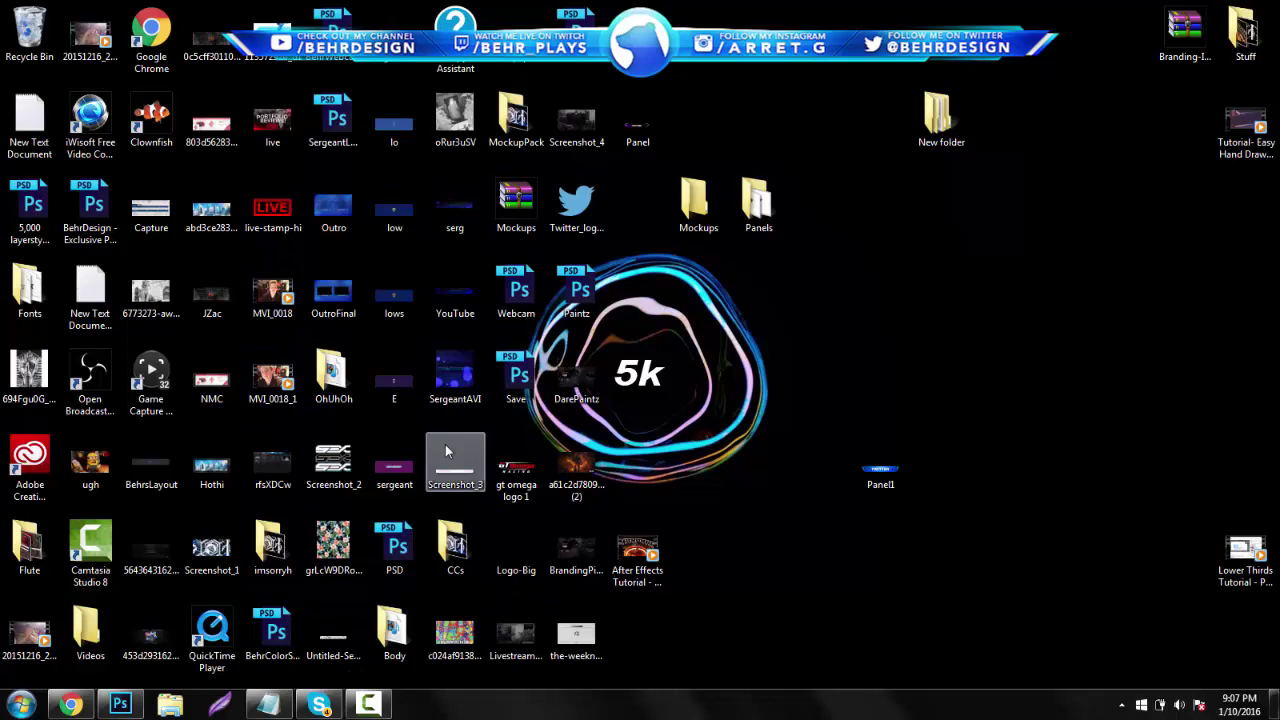
click(70, 705)
key(ctrl+l)
text(t)
key(BackSpace)
click(285, 10)
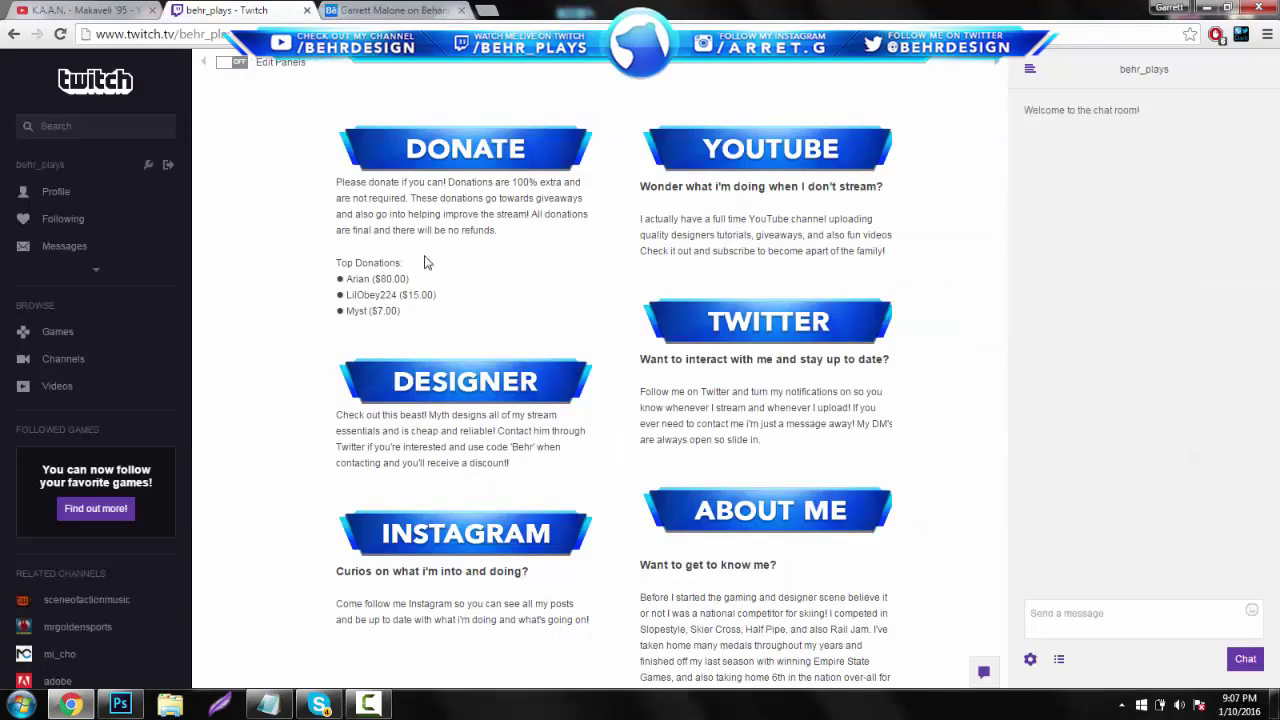
Upload TemplateTwit.png as the Twitter panel image, cropped to its full width
click(232, 64)
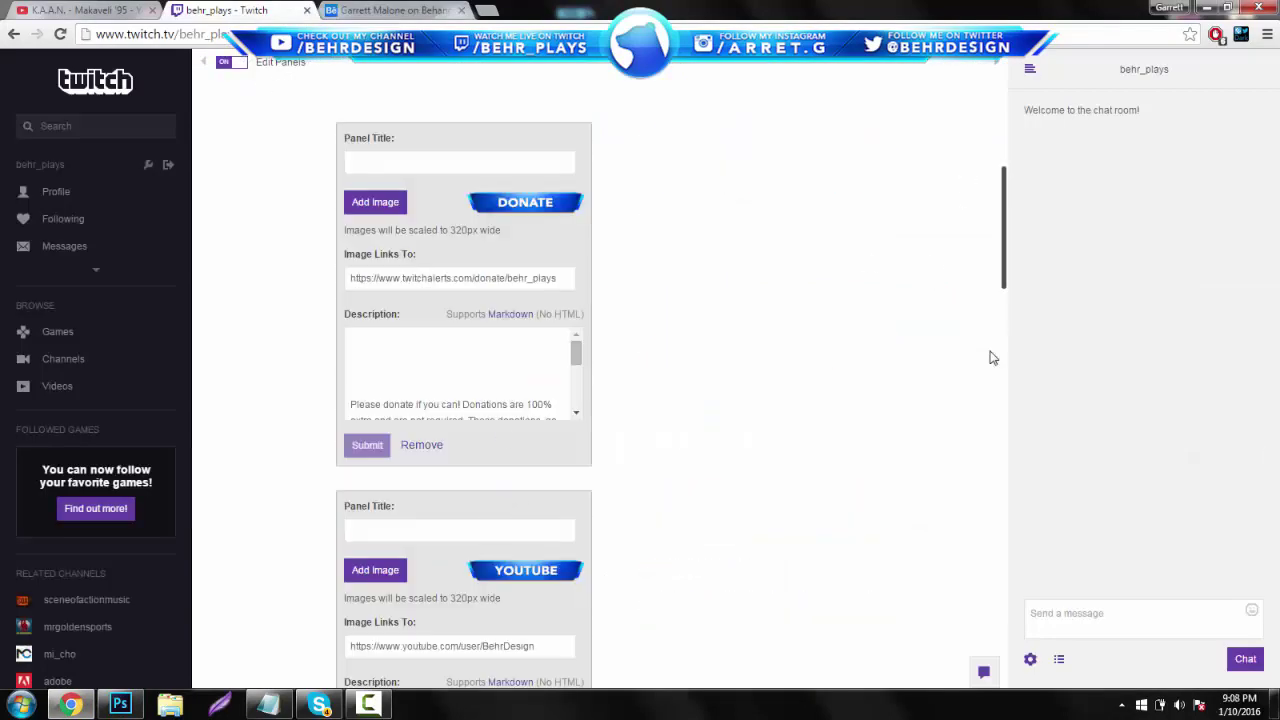
drag(1007, 270, 1012, 496)
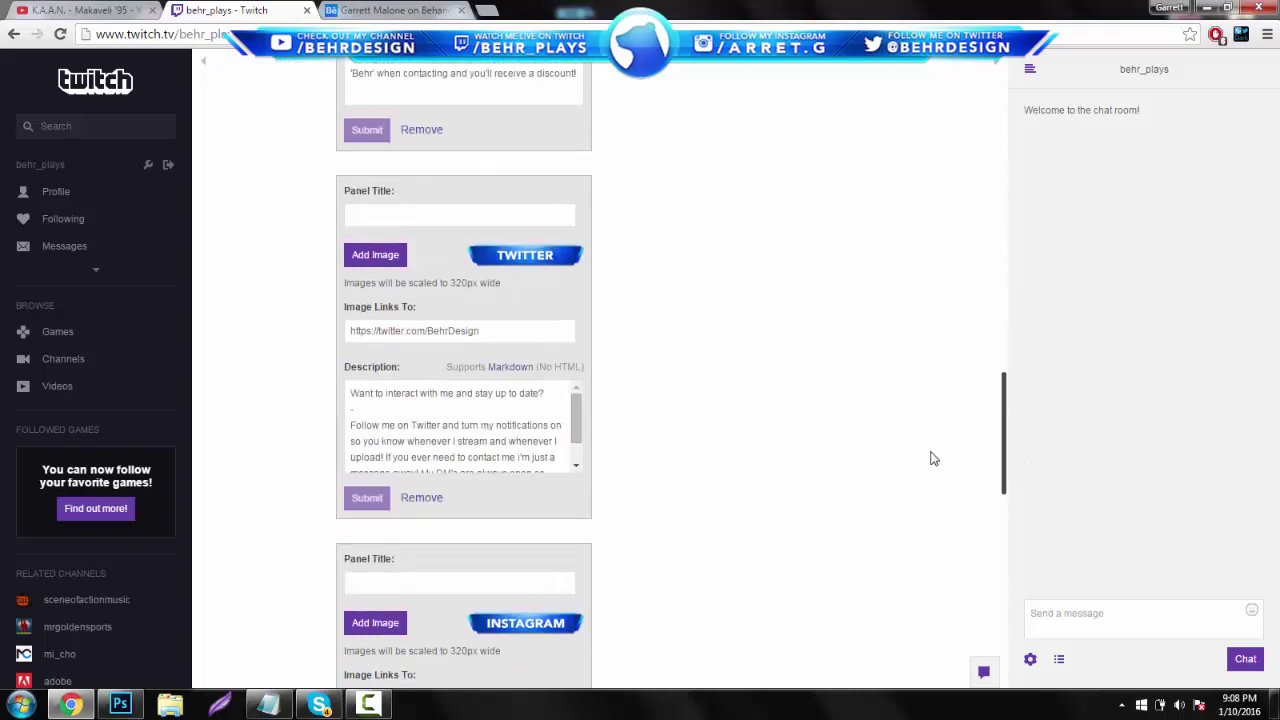
click(389, 263)
text(g)
key(BackSpace)
text(temp)
key(Down)
key(Return)
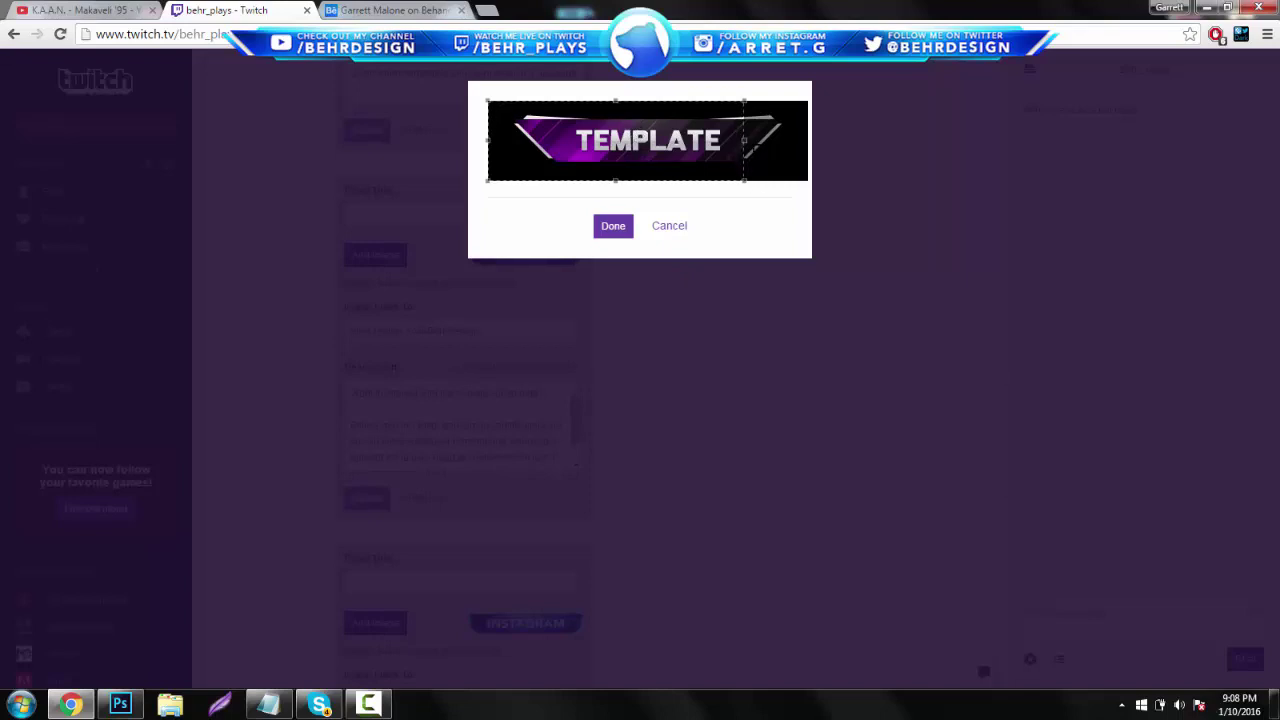
drag(744, 140, 849, 153)
click(608, 225)
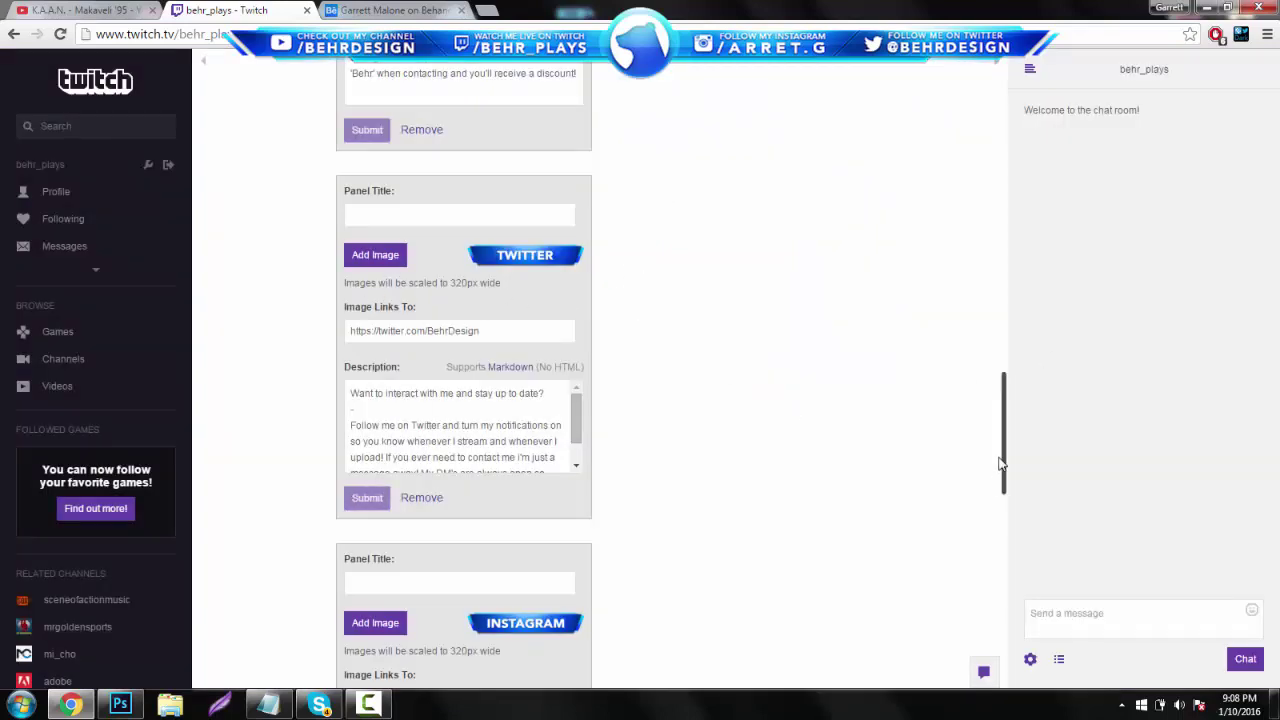
Turn off panel editing and reload the channel page
drag(1006, 463, 1034, 191)
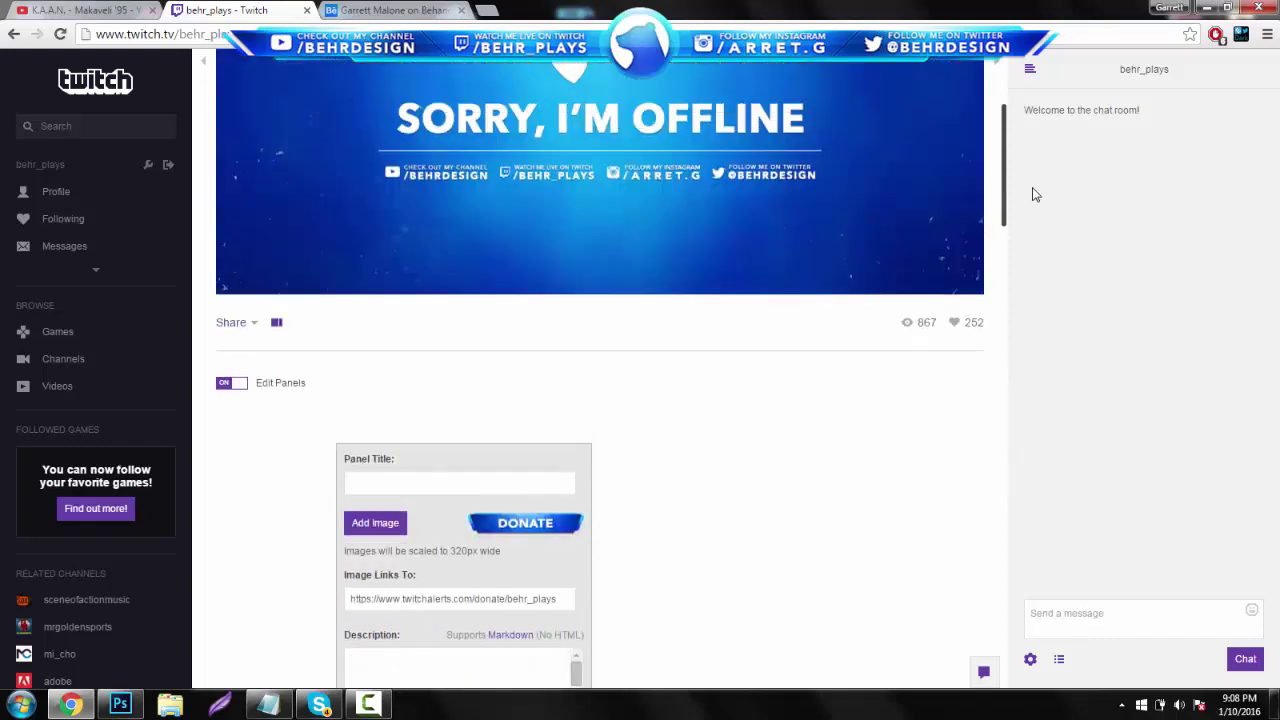
click(237, 392)
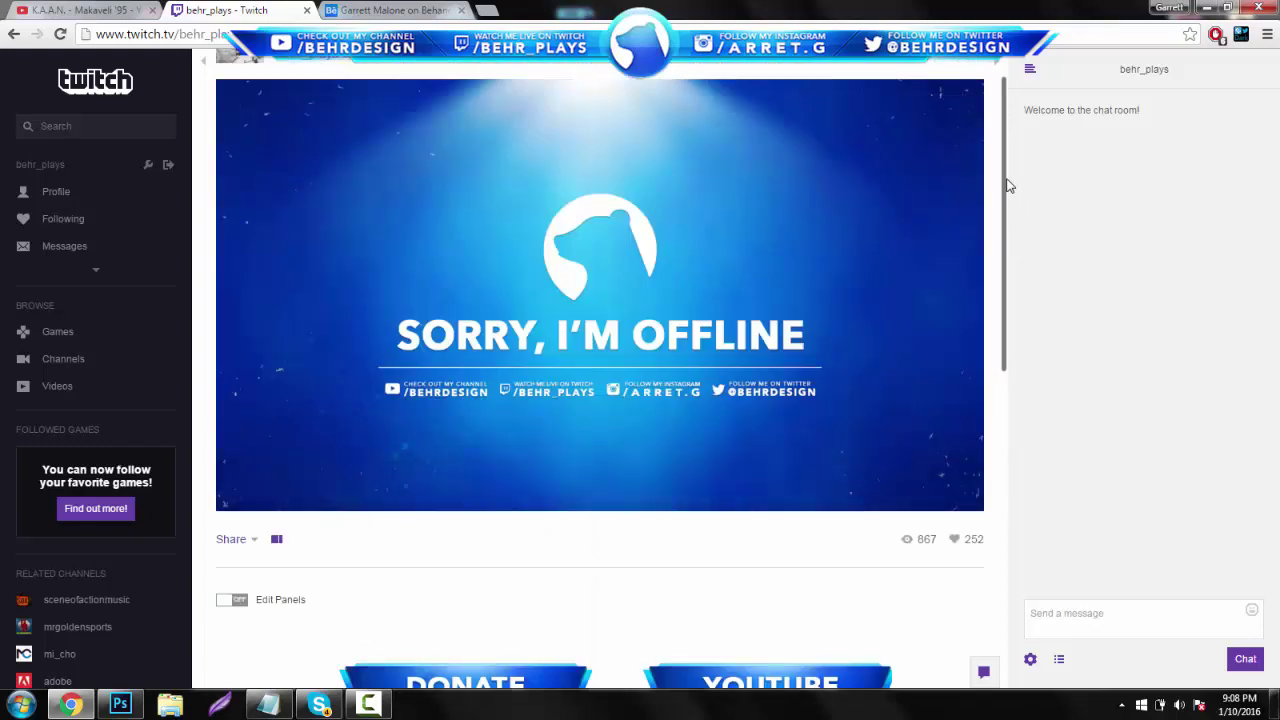
drag(1002, 340, 1026, 533)
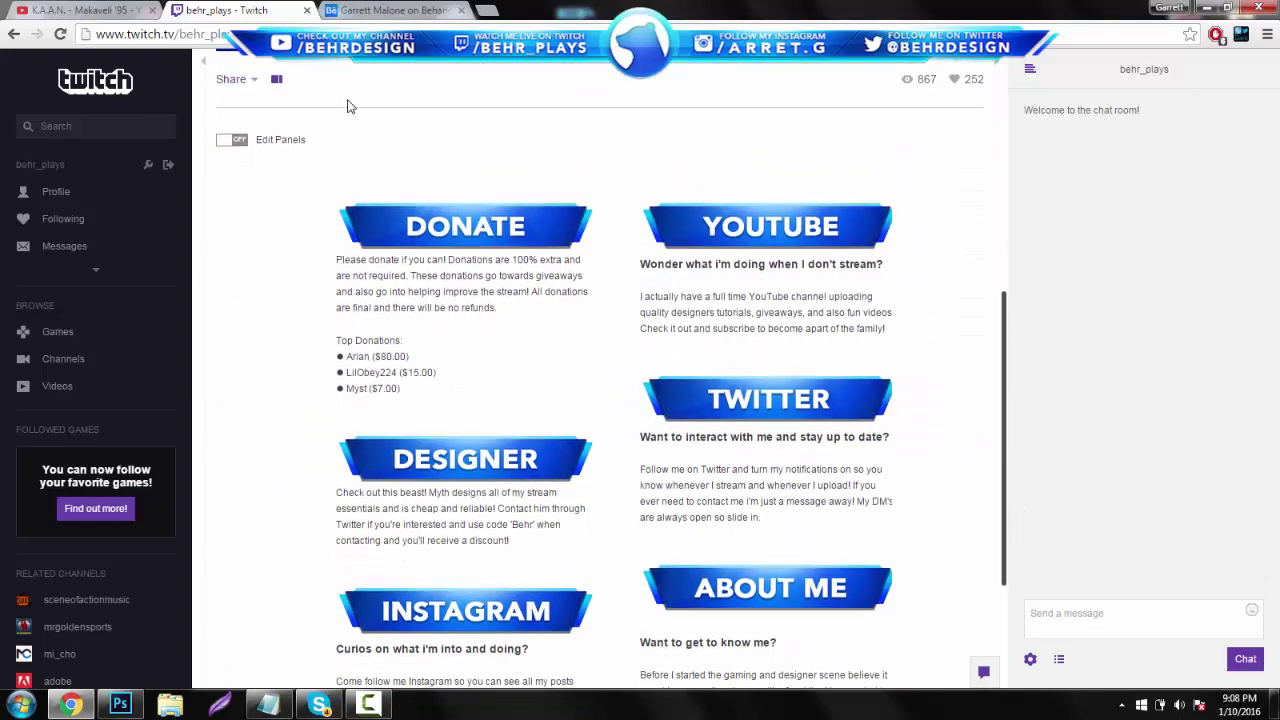
click(60, 35)
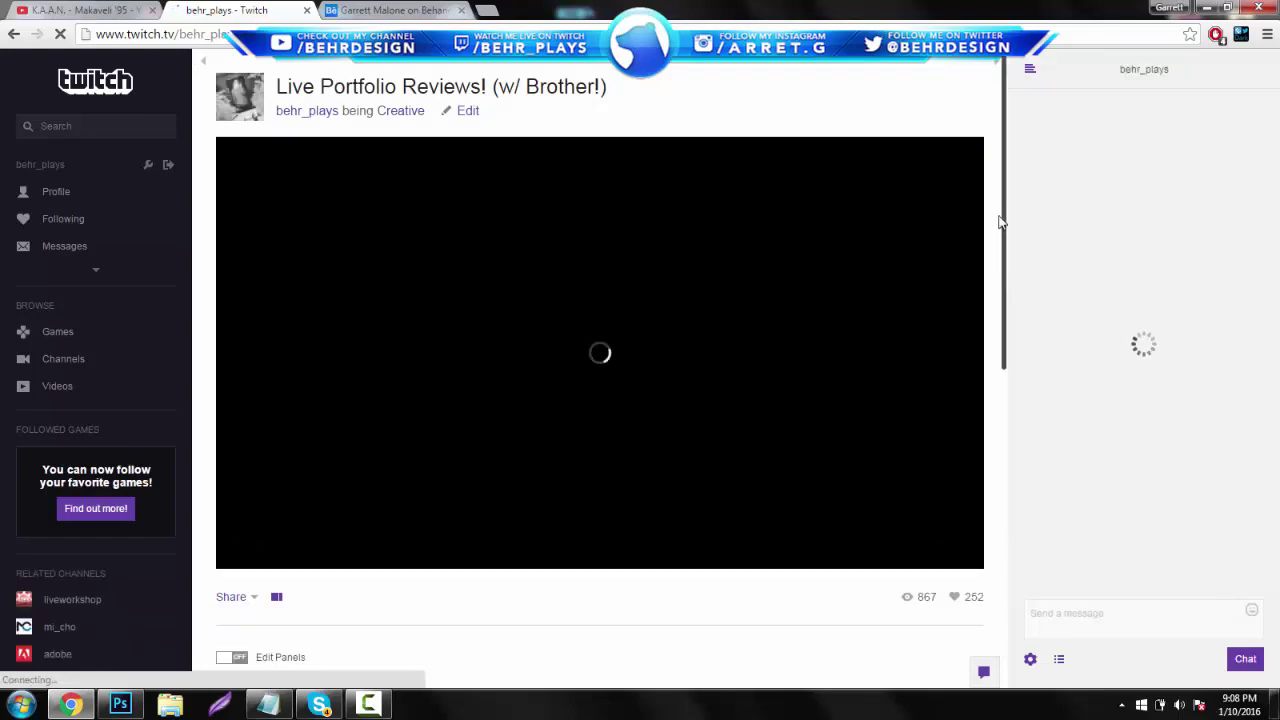
Set TemplateTest.png as the Twitter panel image, widening the crop to cover the whole banner
scroll(1006, 320, down, 4)
scroll(1020, 490, down, 2)
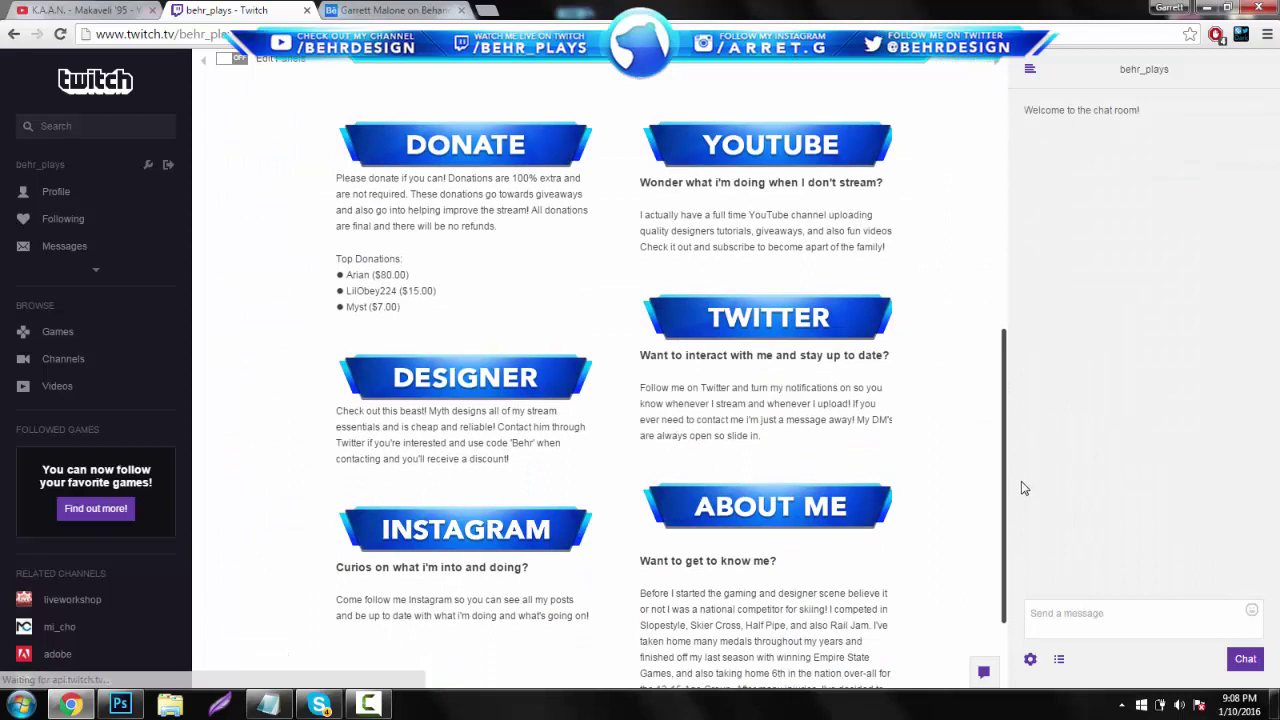
click(238, 63)
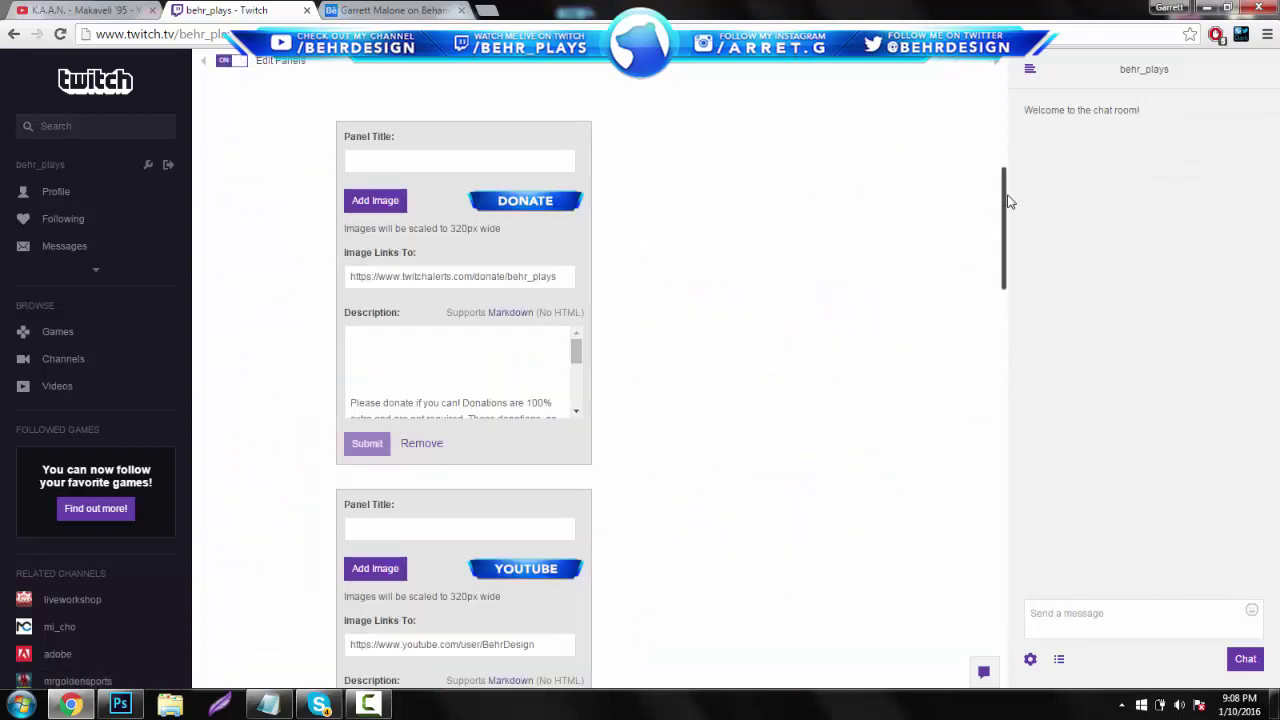
drag(1008, 260, 1020, 476)
click(368, 194)
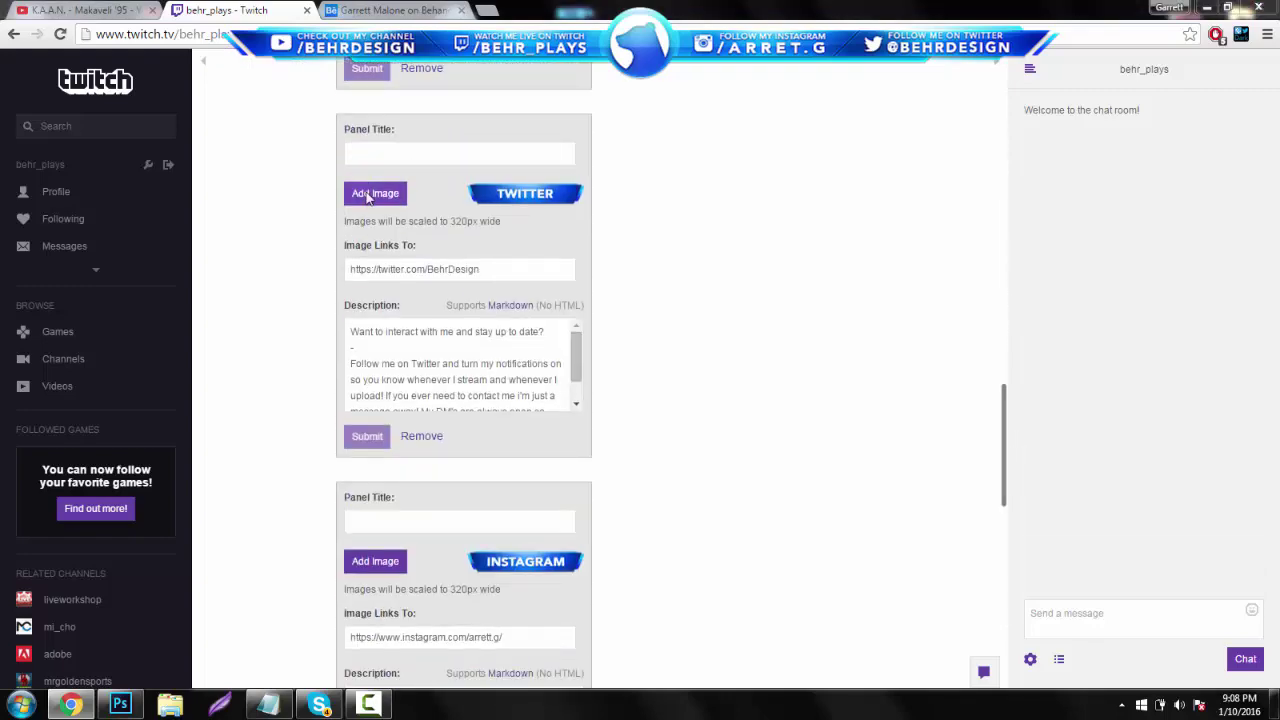
text(te)
key(Down)
key(Return)
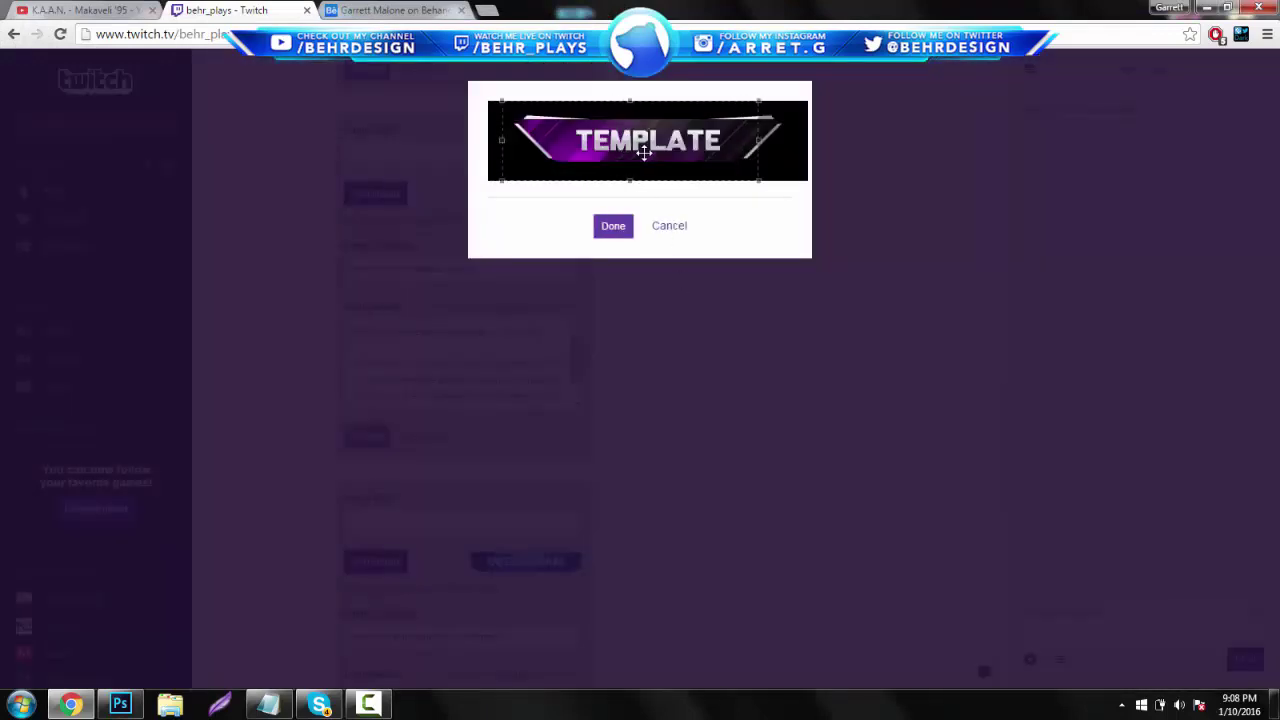
drag(644, 152, 650, 152)
drag(760, 140, 791, 140)
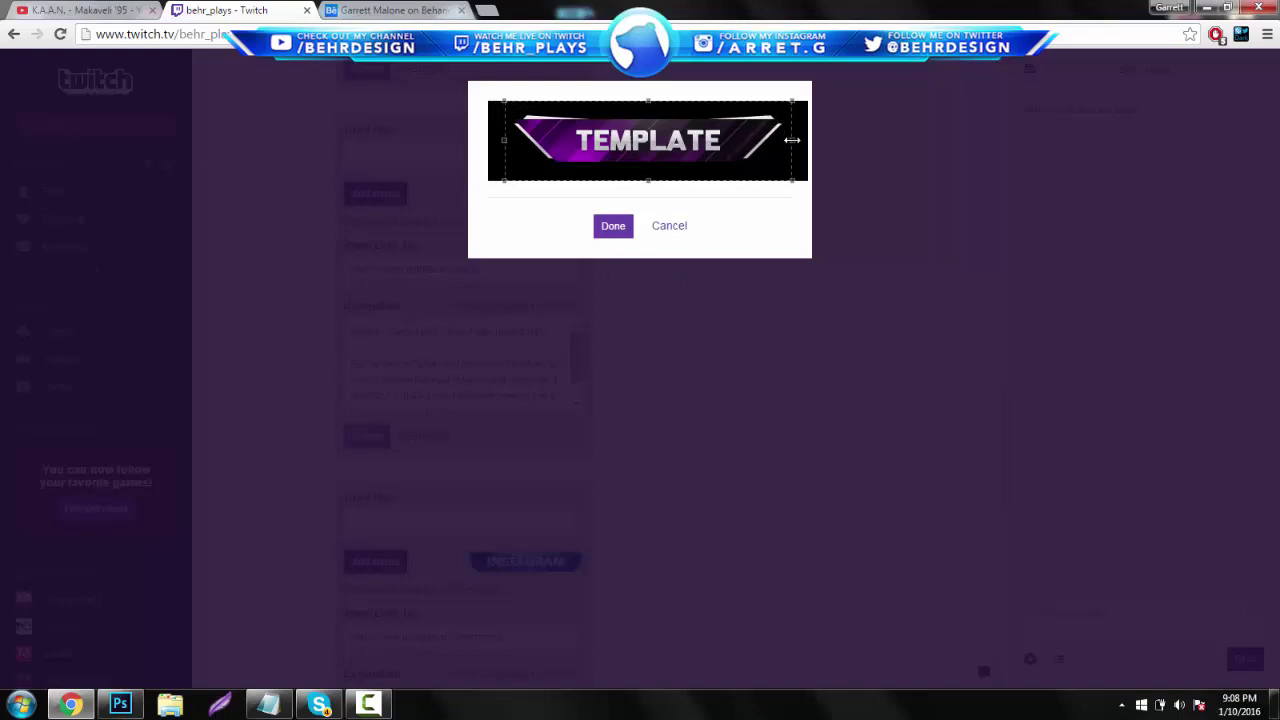
click(613, 226)
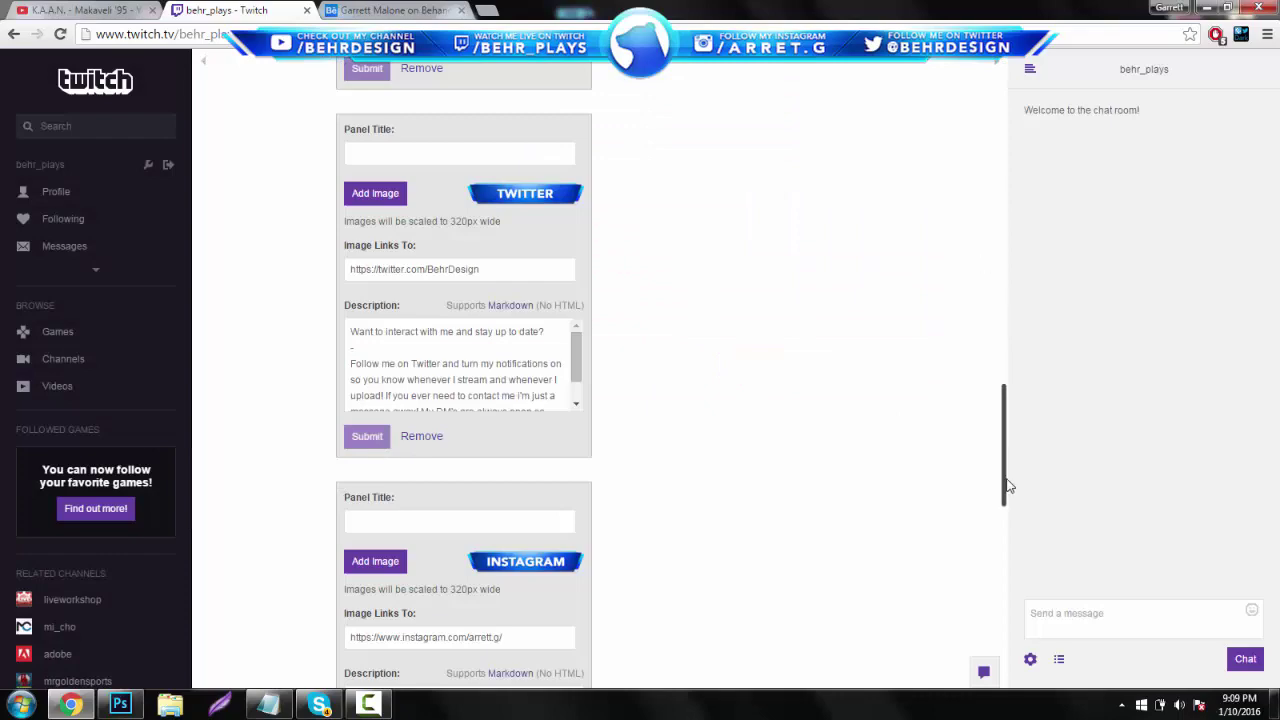
Leave panel editing and check the purple TEMPLATE banner on the Twitter panel
drag(1007, 529, 975, 221)
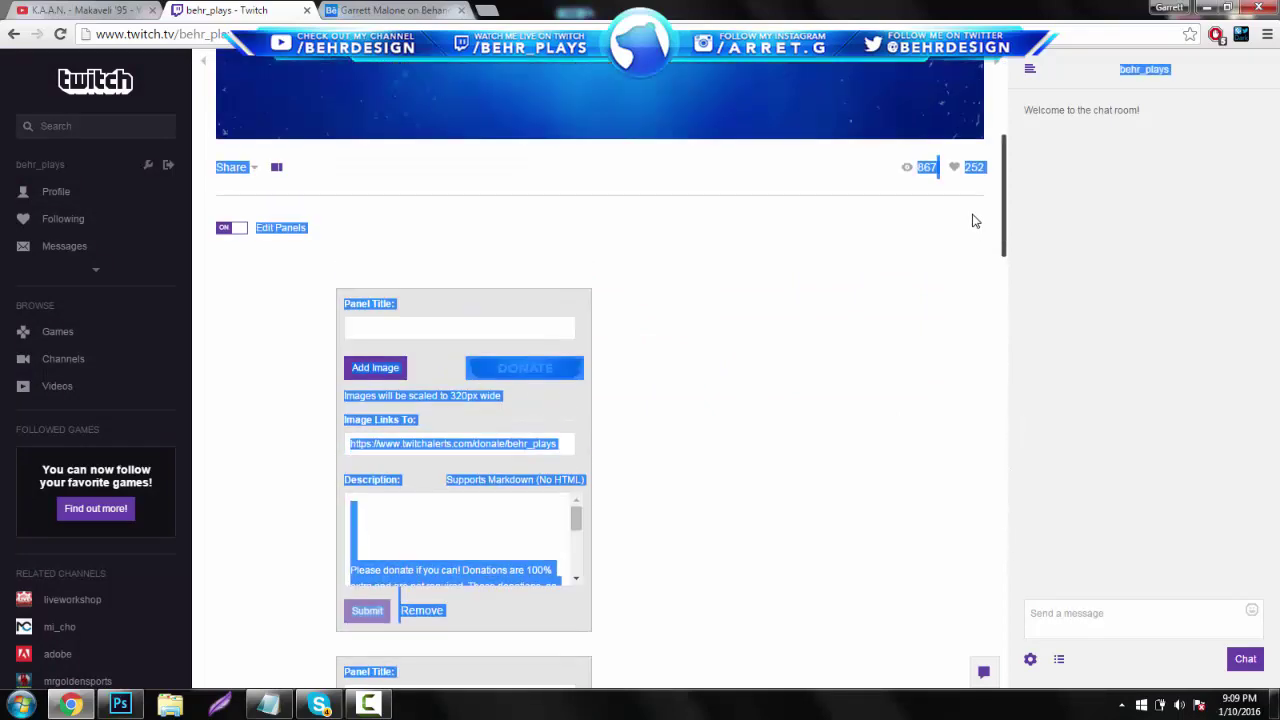
click(226, 227)
scroll(420, 228, up, 4)
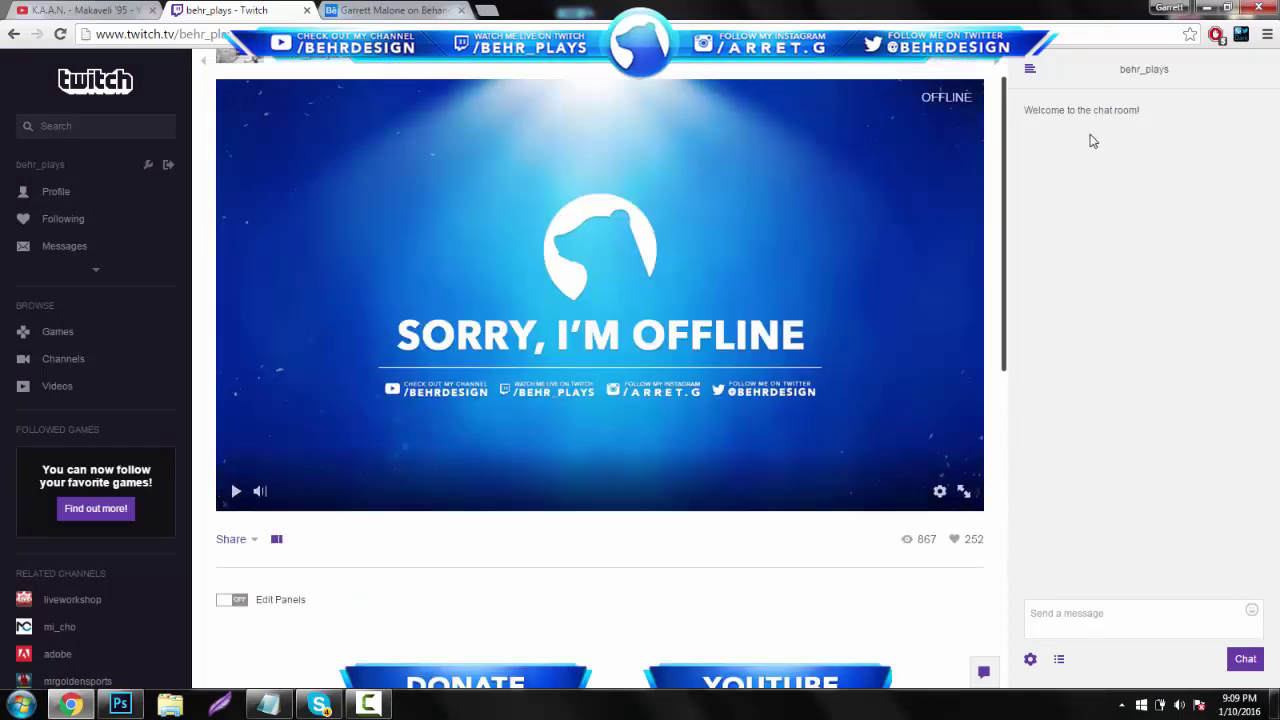
scroll(983, 443, down, 7)
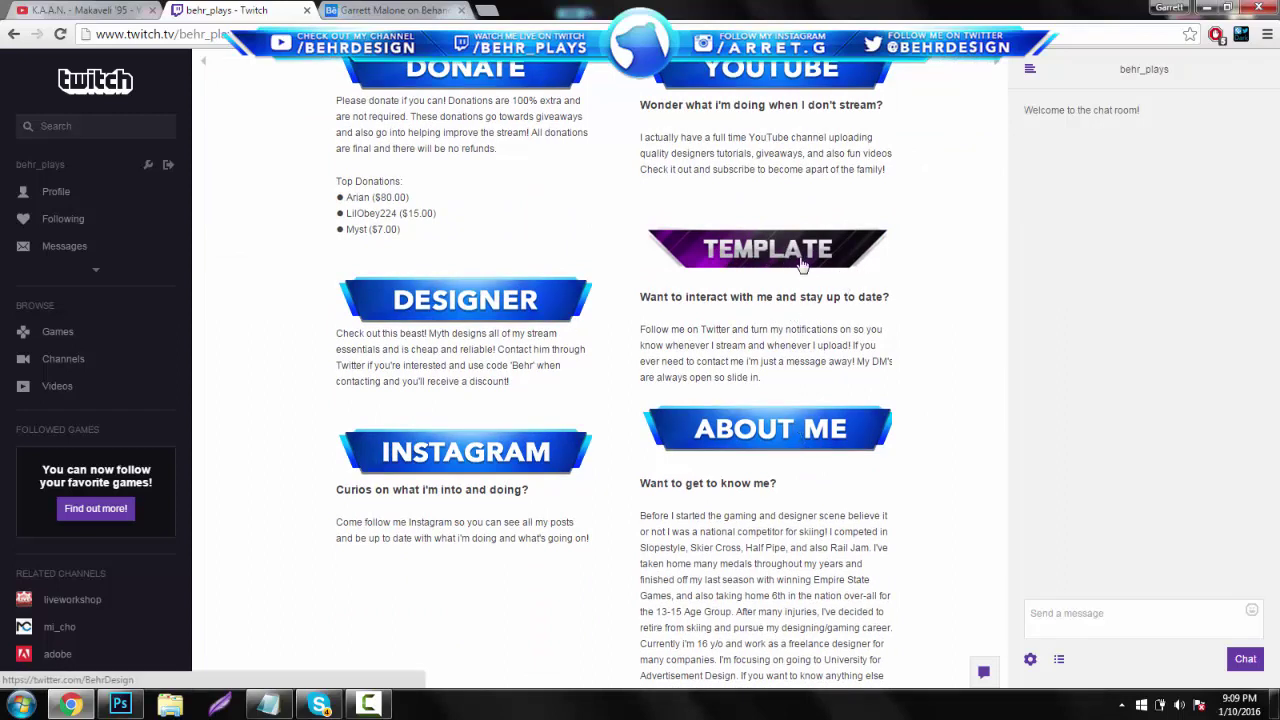
click(72, 706)
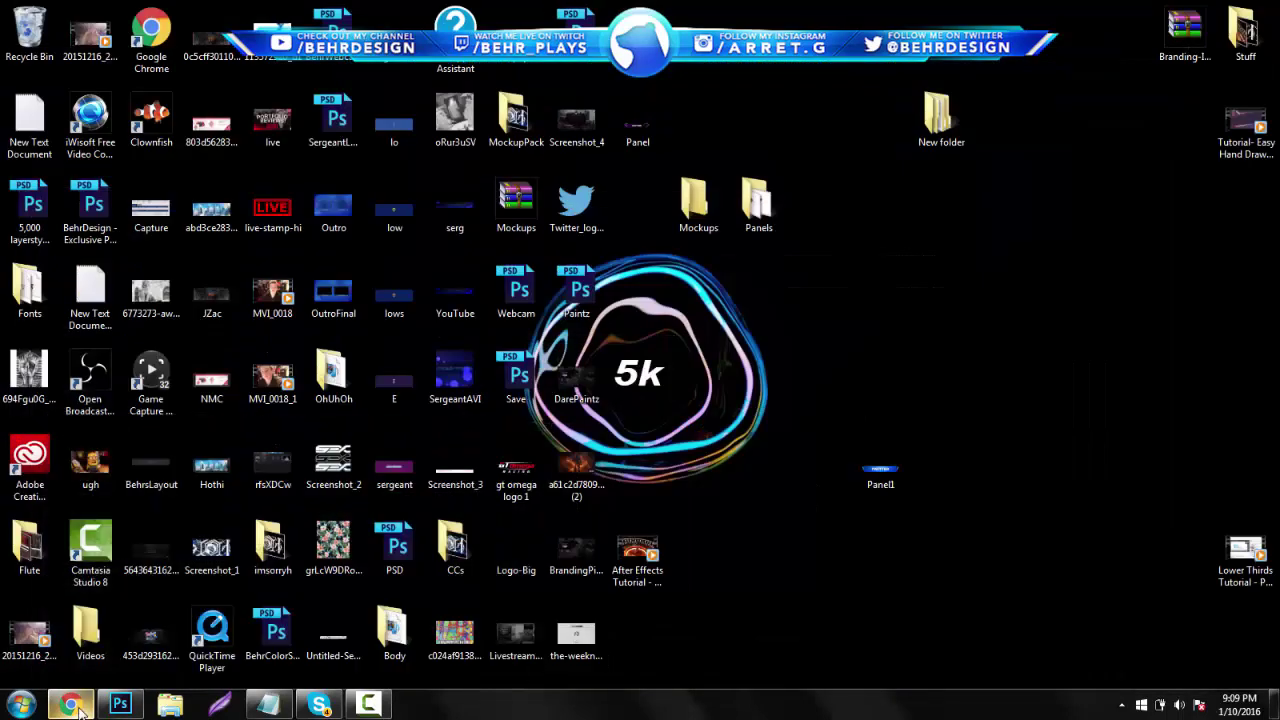
Group the banner's decoration layers into a group named 'Don't Touch'
click(119, 705)
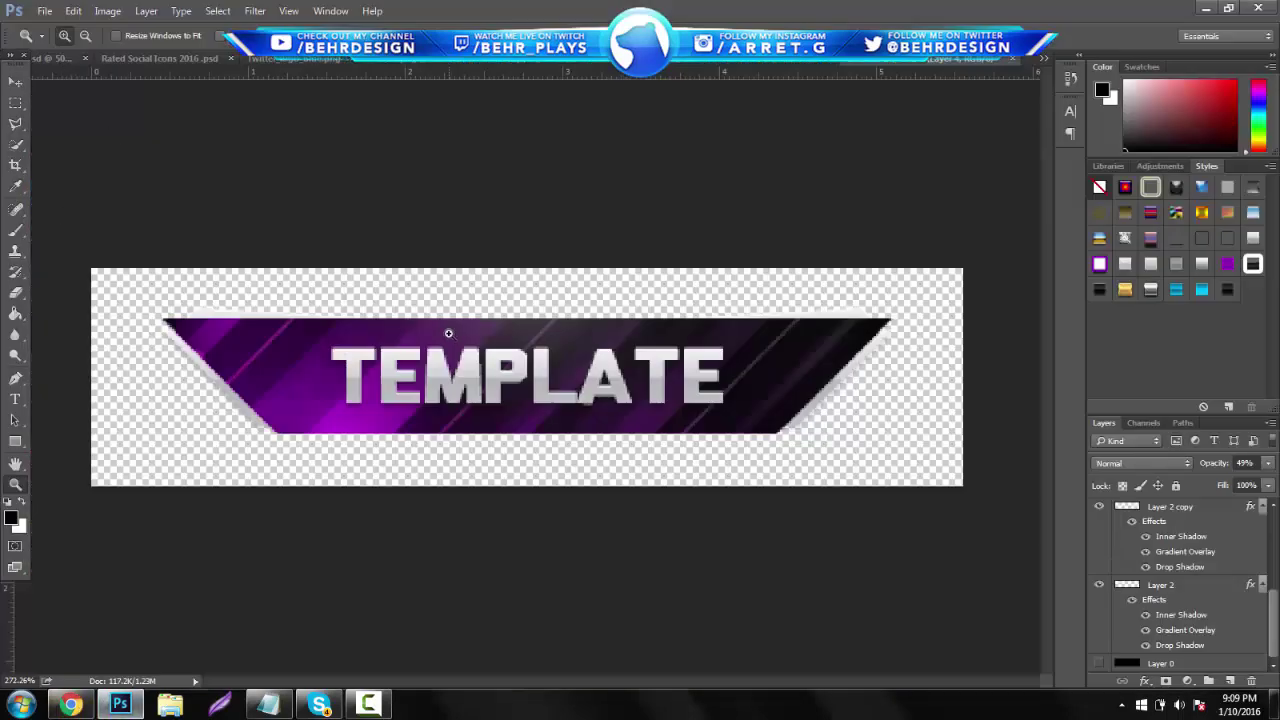
click(1243, 613)
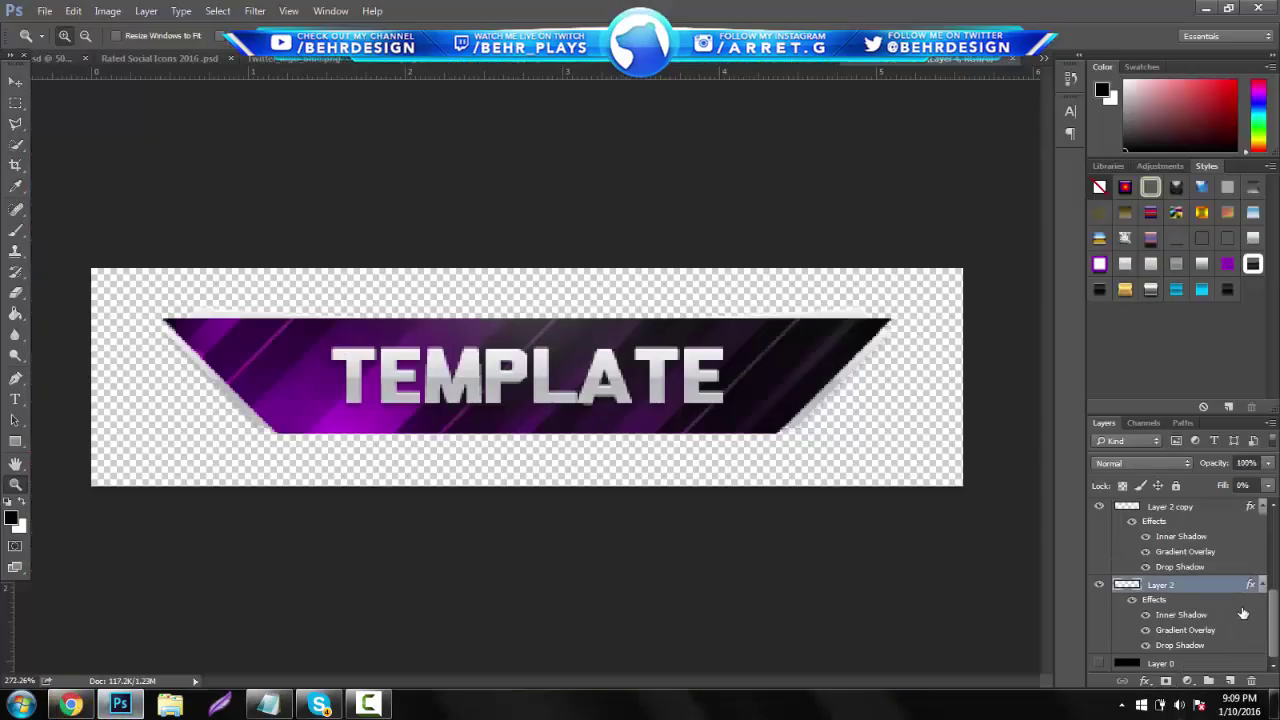
drag(1275, 622, 1275, 540)
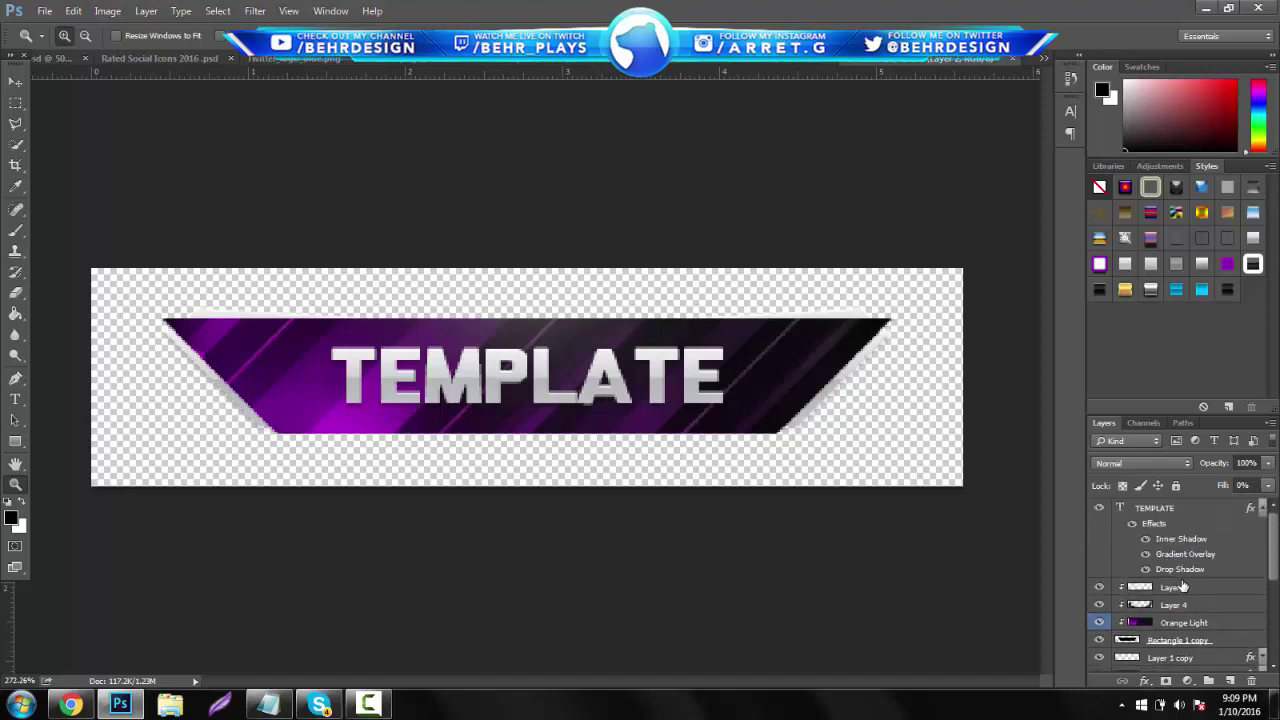
shift+click(1177, 589)
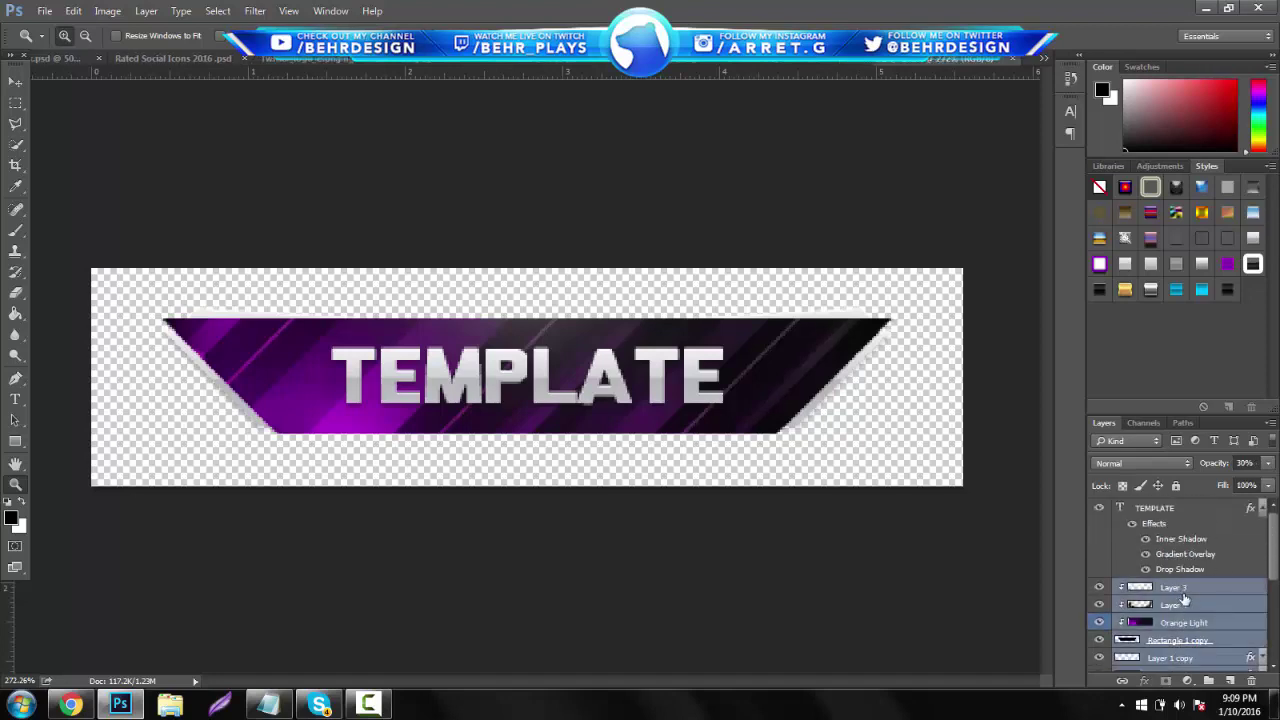
key(ctrl+g)
double_click(1160, 587)
text(Don't Touch)
key(Return)
Rename the TEMPLATE layer to 'Change Text' and show the black background layer
double_click(1155, 508)
text(Change Text)
key(Return)
click(1100, 607)
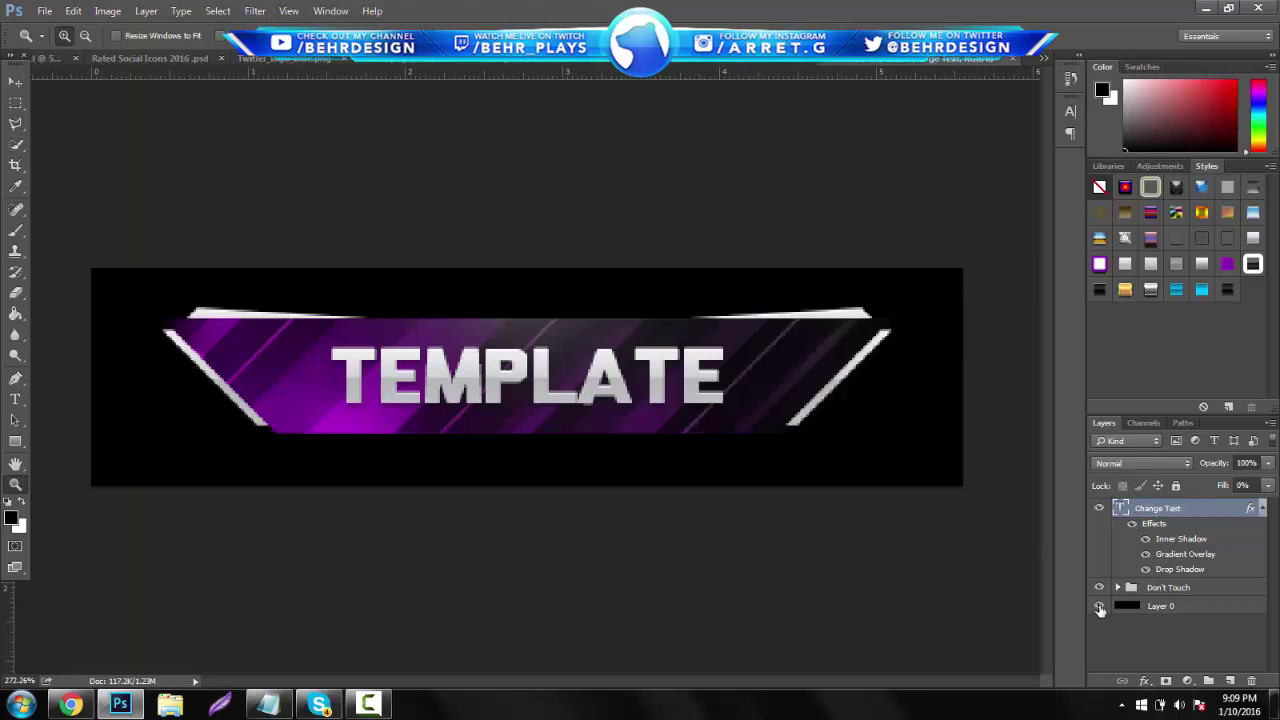
scroll(406, 360, down, 5)
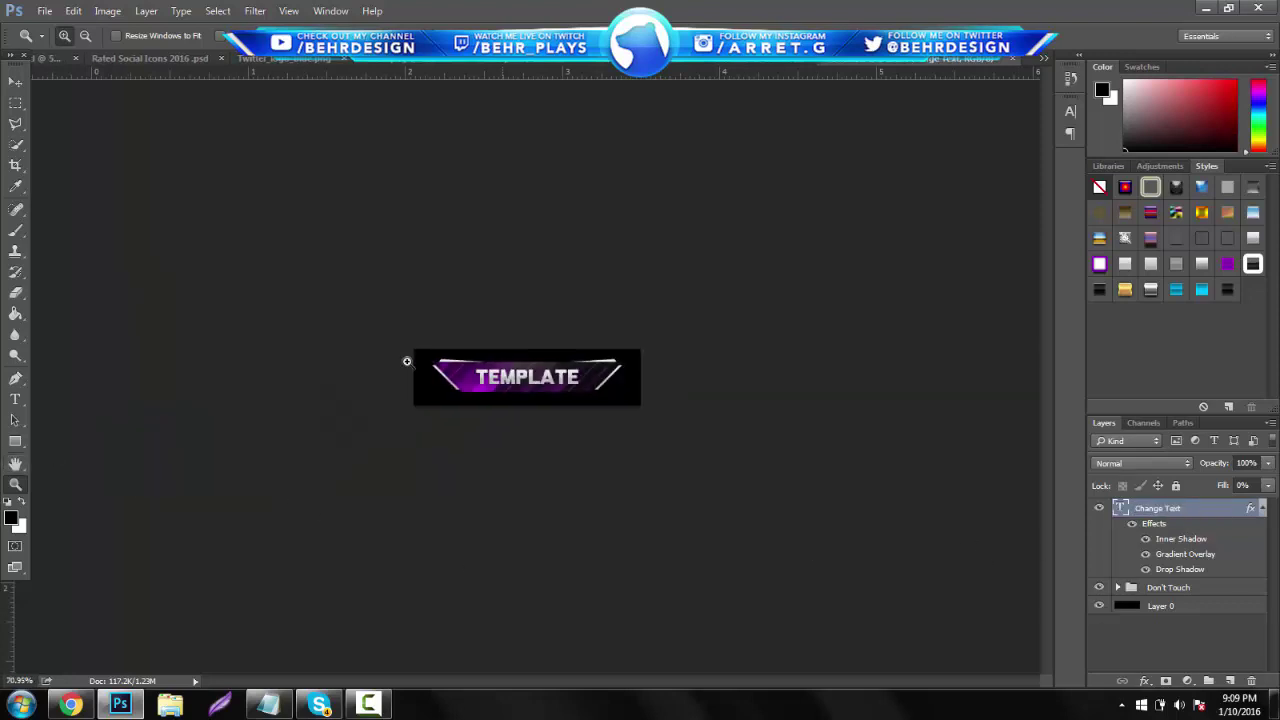
scroll(562, 366, up, 2)
scroll(562, 366, up, 1)
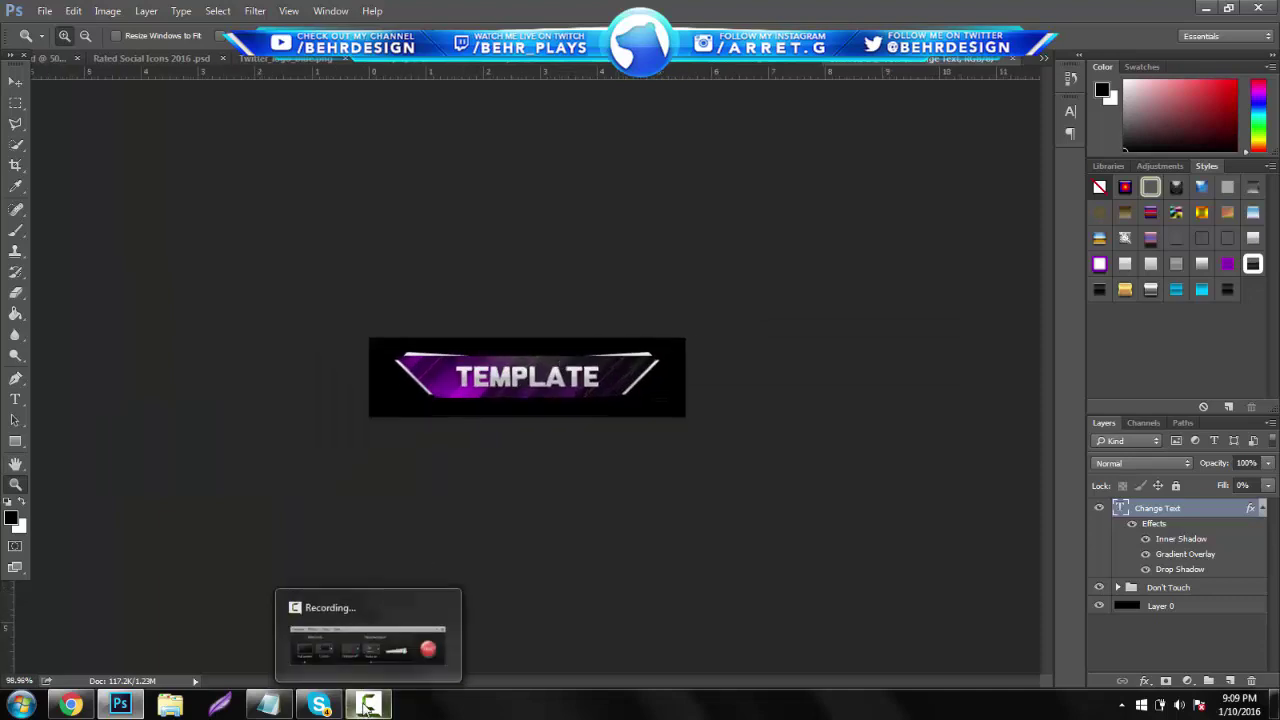
click(368, 706)
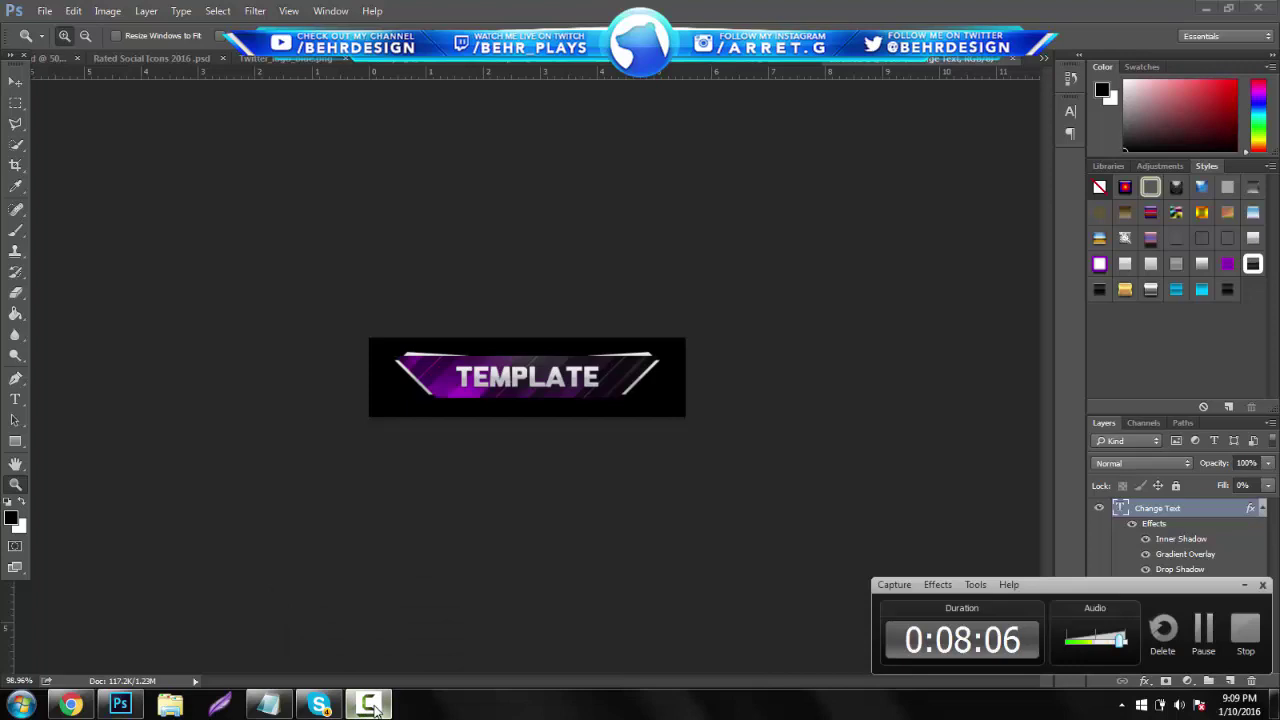
click(370, 706)
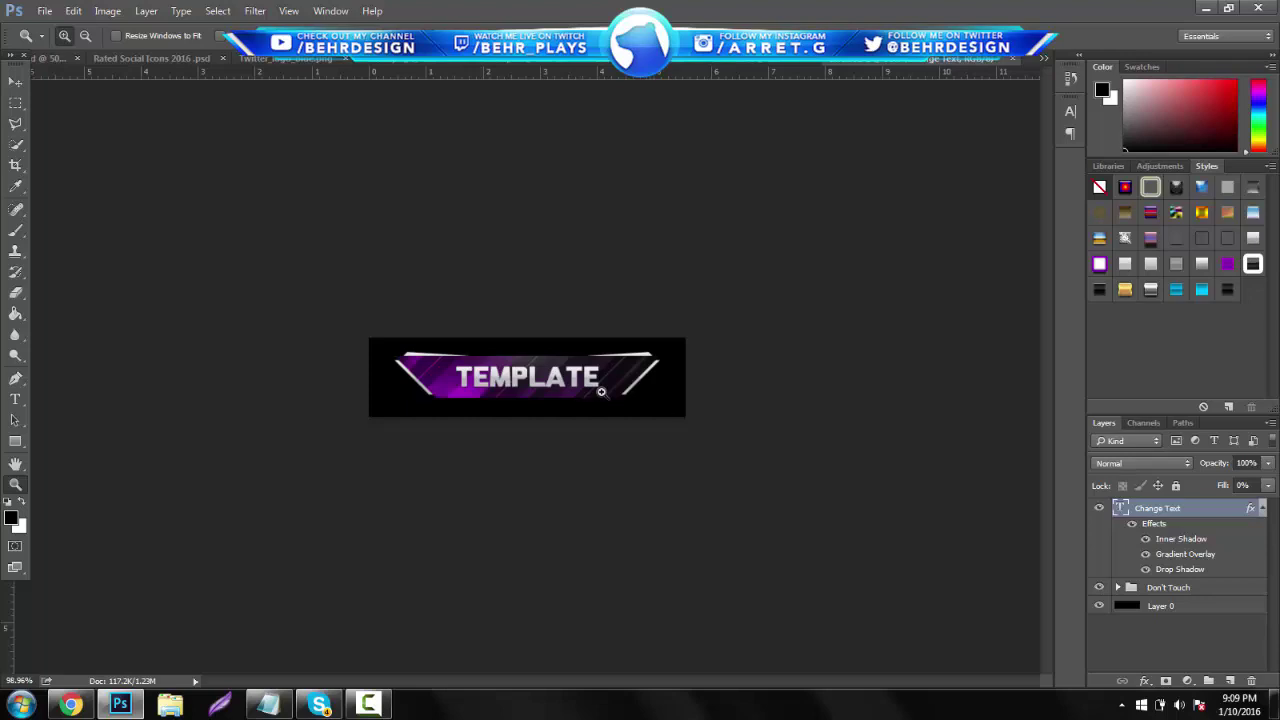
mouse_move(529, 382)
mouse_down()
mouse_move(562, 382)
mouse_move(540, 388)
mouse_up()
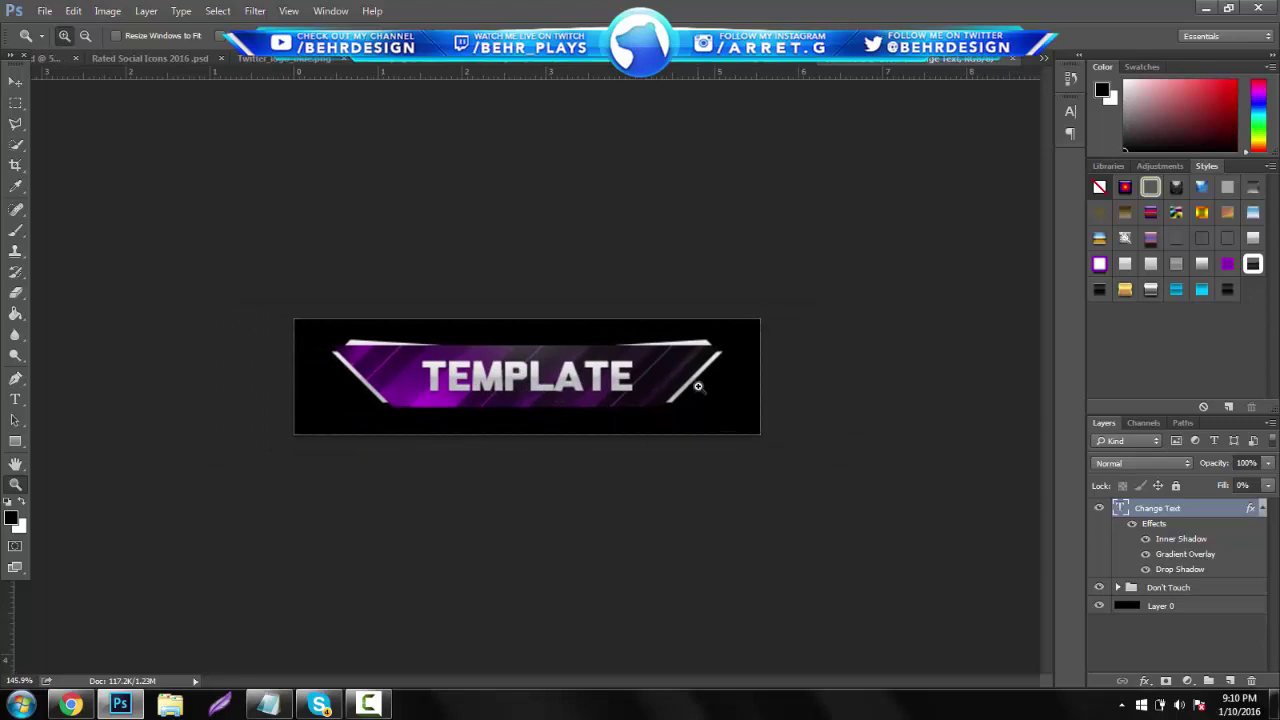